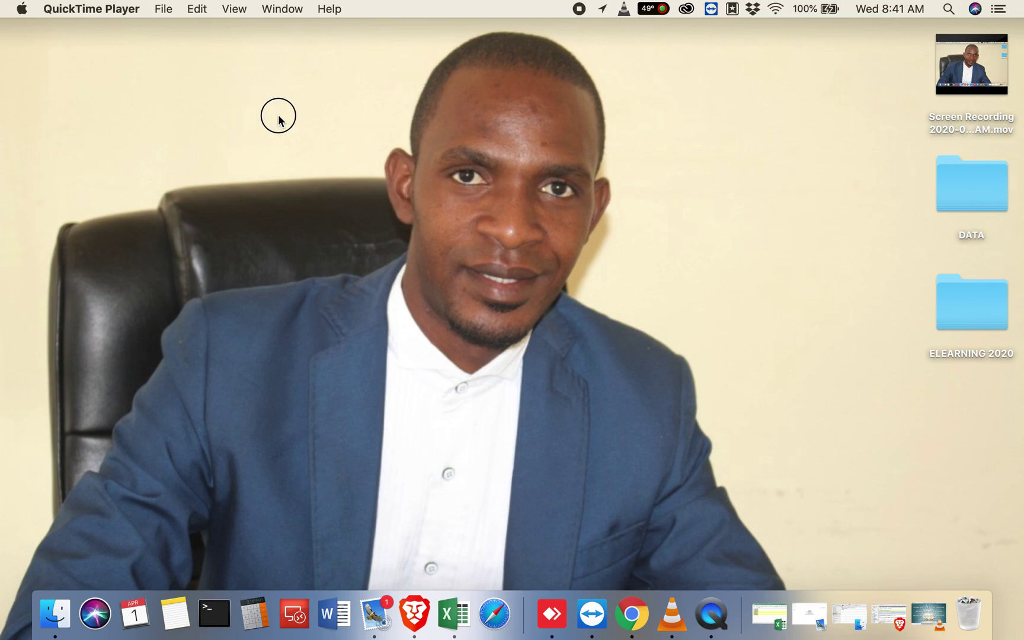
# Step: Launch Google Chrome from the Dock so it opens on a New Tab page
pyautogui.moveTo(279, 116); pyautogui.dragTo(713, 467)
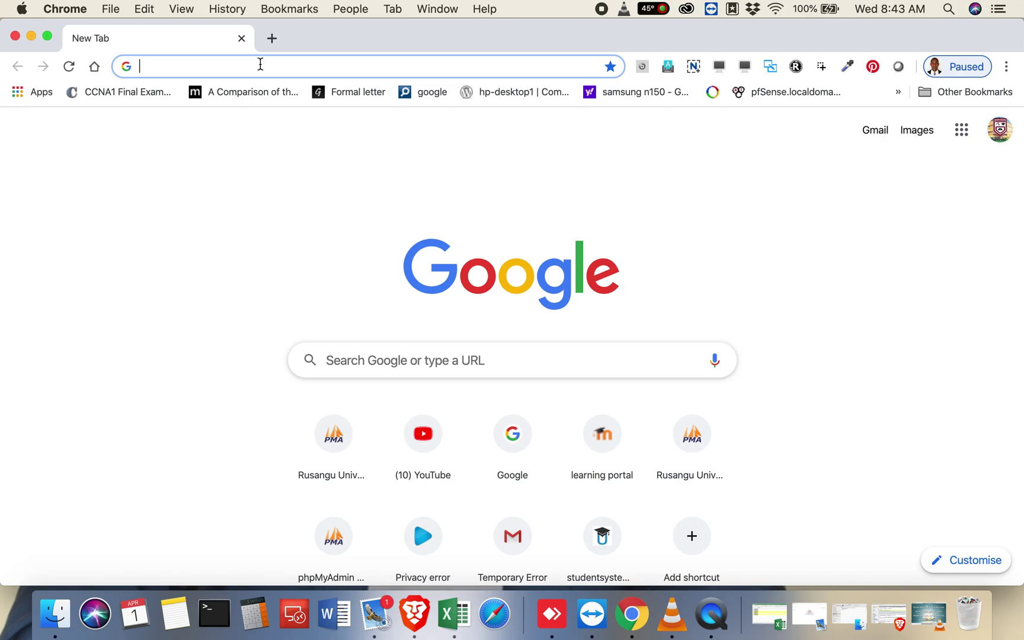
pyautogui.write('www.r')
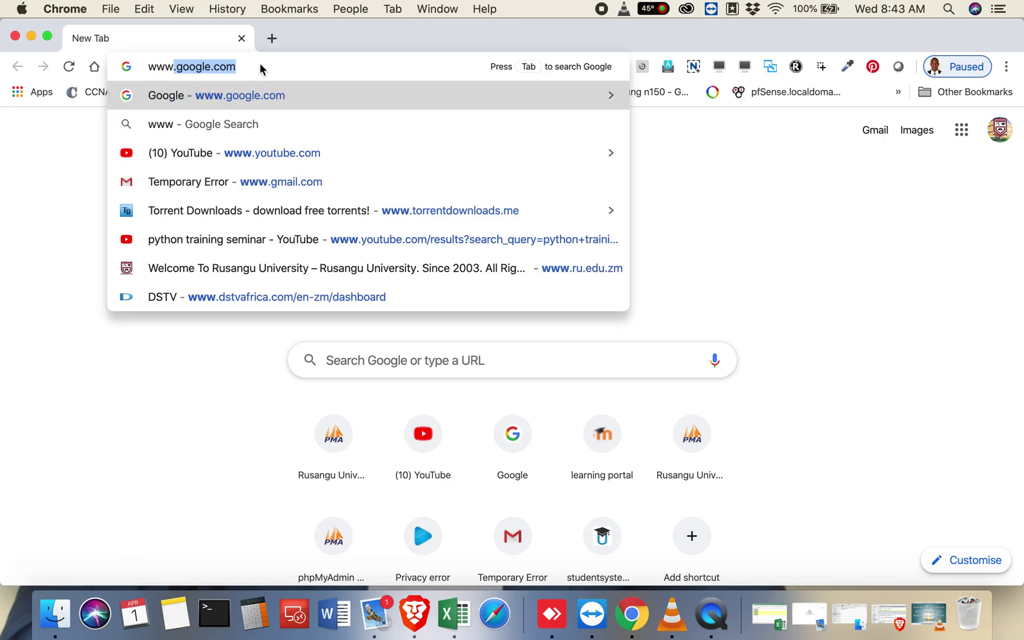
pyautogui.write('u.edu.')
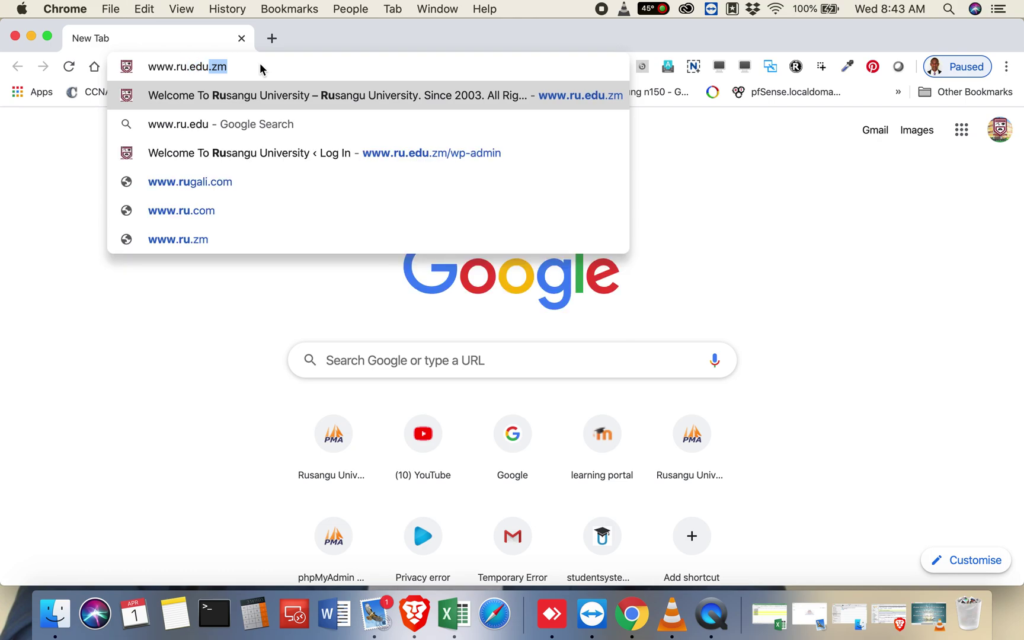
pyautogui.write('zm')
pyautogui.press('Return')
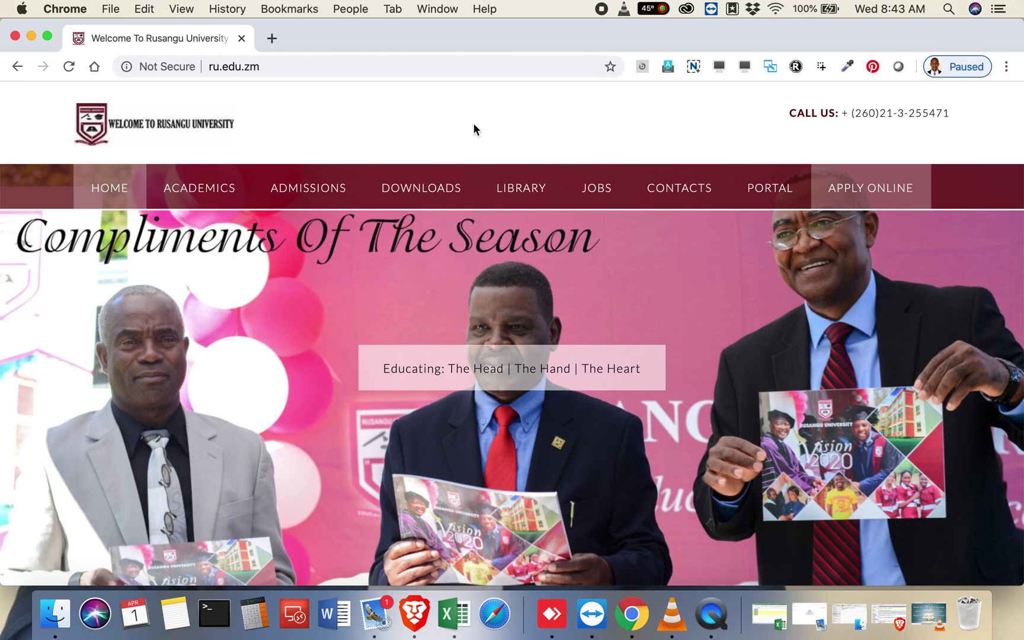
pyautogui.moveTo(768, 196)
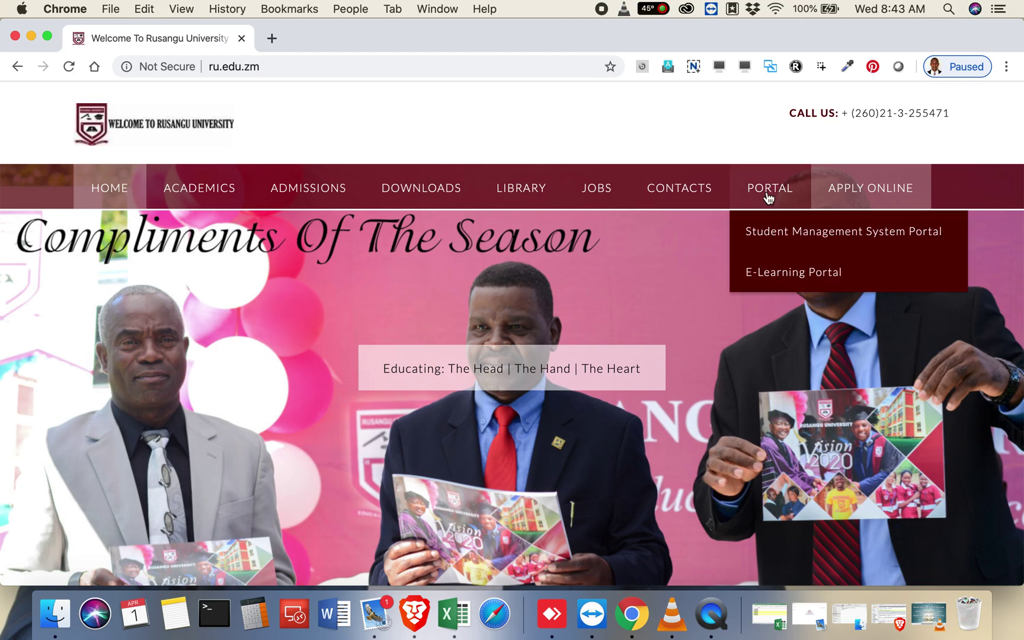
pyautogui.click(763, 237)
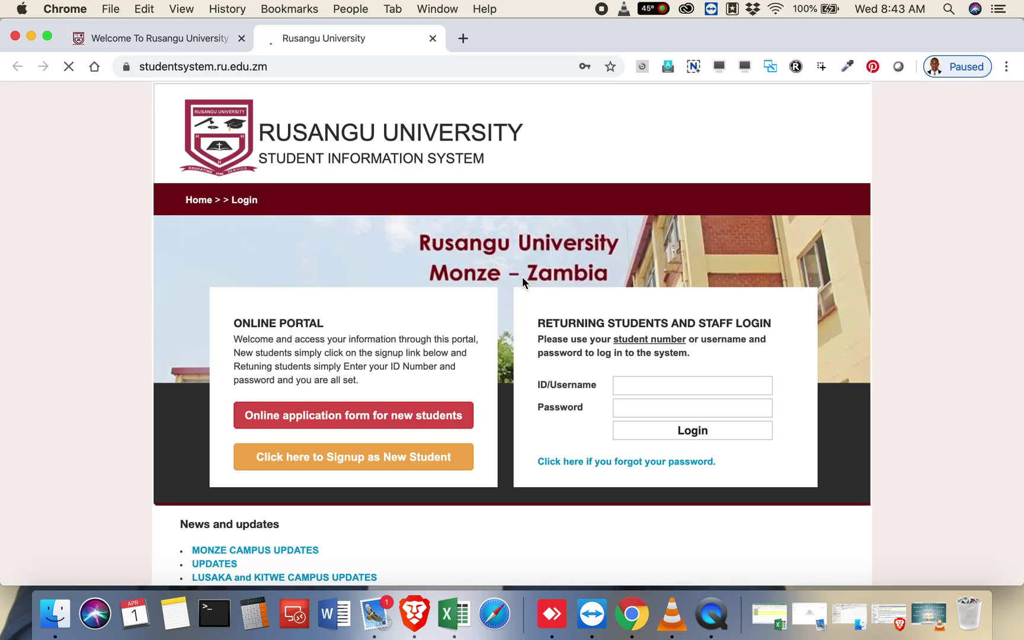
pyautogui.scroll(-2, 523, 277)
pyautogui.scroll(-1, 522, 277)
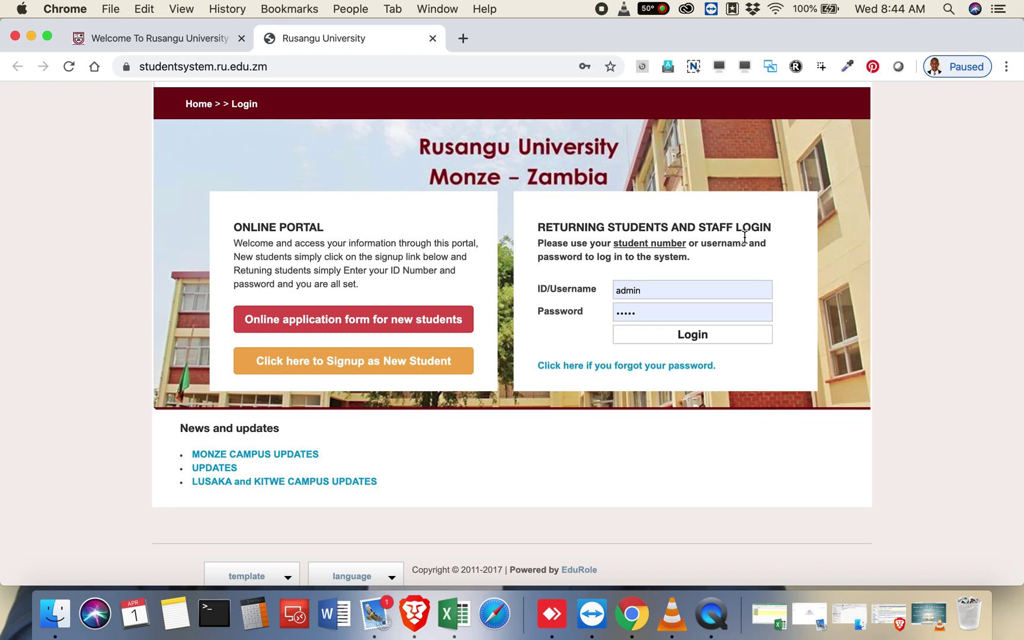
pyautogui.click(661, 293)
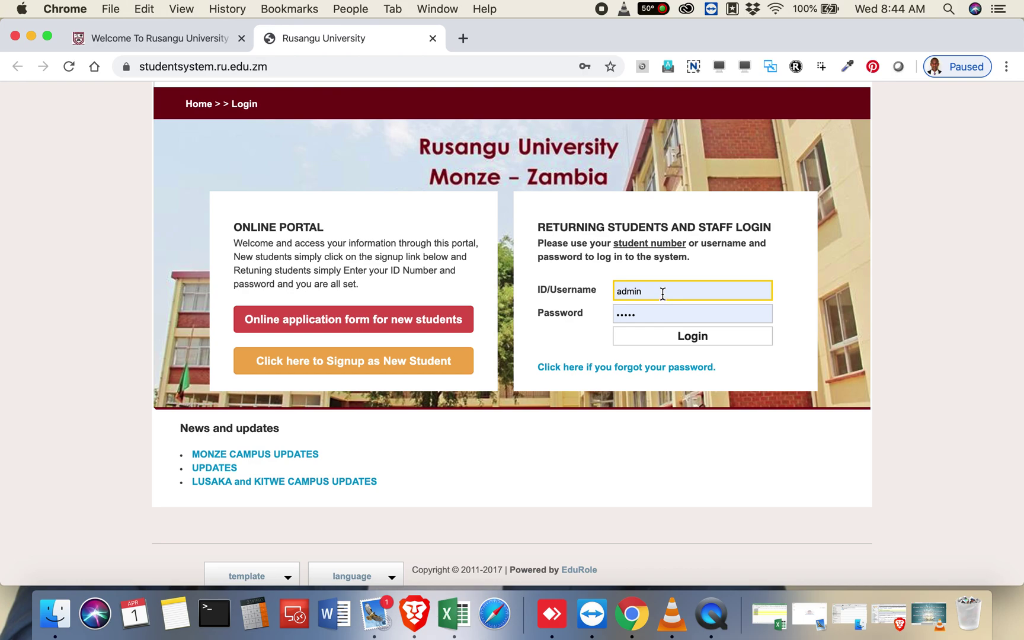
pyautogui.click(625, 321)
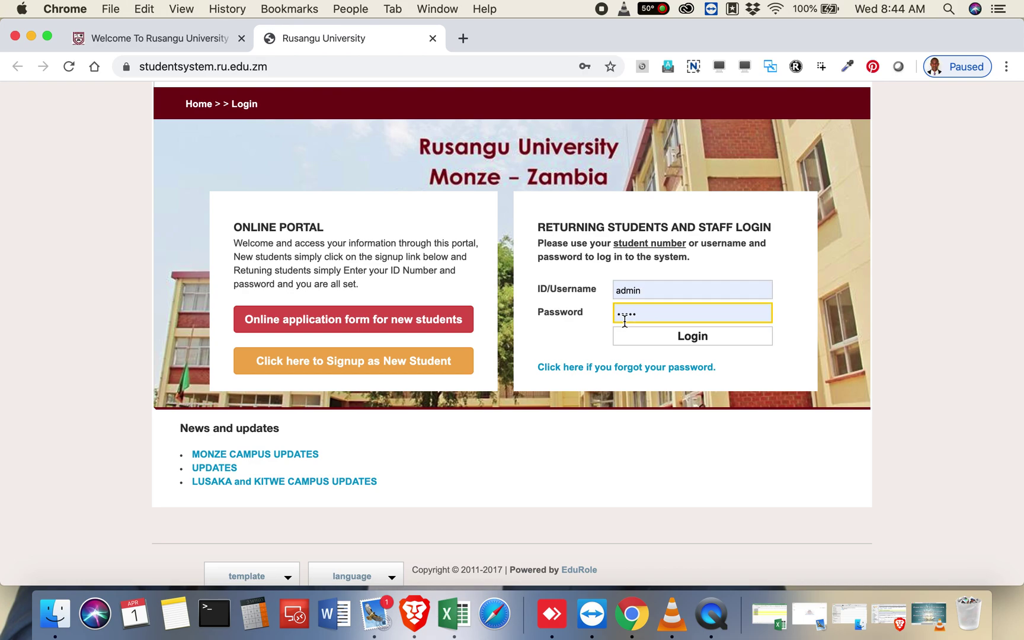
pyautogui.click(608, 262)
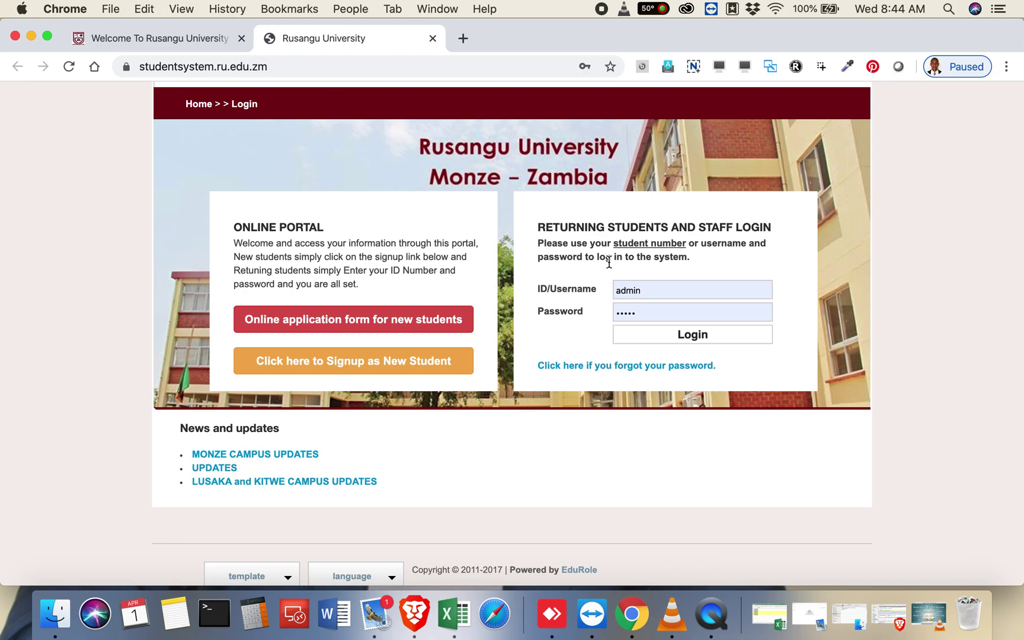
pyautogui.click(616, 289)
pyautogui.click(622, 314)
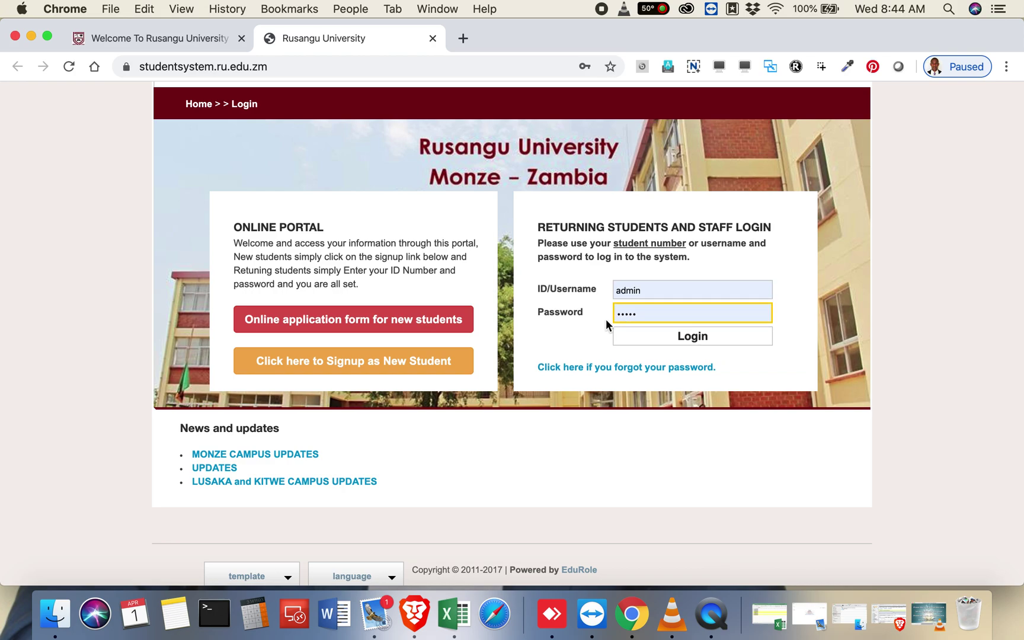
pyautogui.click(487, 360)
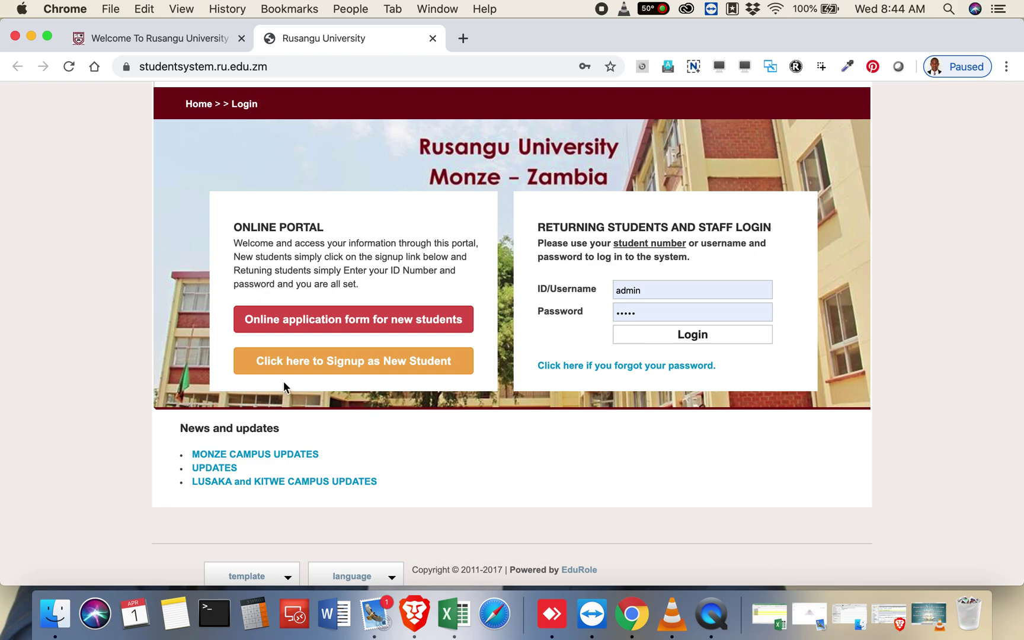
# Step: Start the student signup and pick a programme from the Select your study list
pyautogui.click(373, 371)
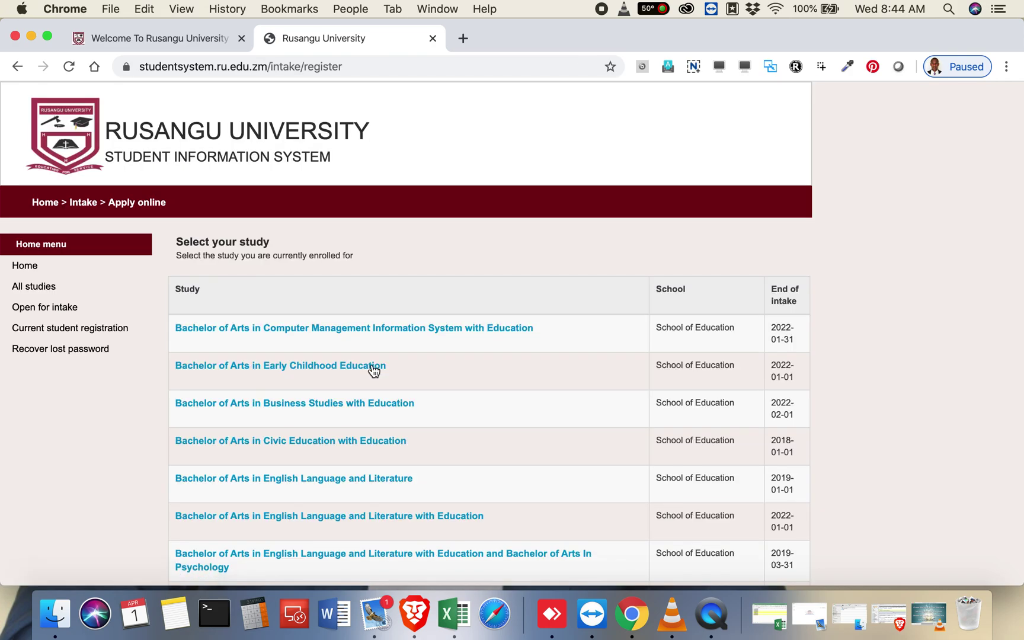
pyautogui.scroll(-3, 373, 371)
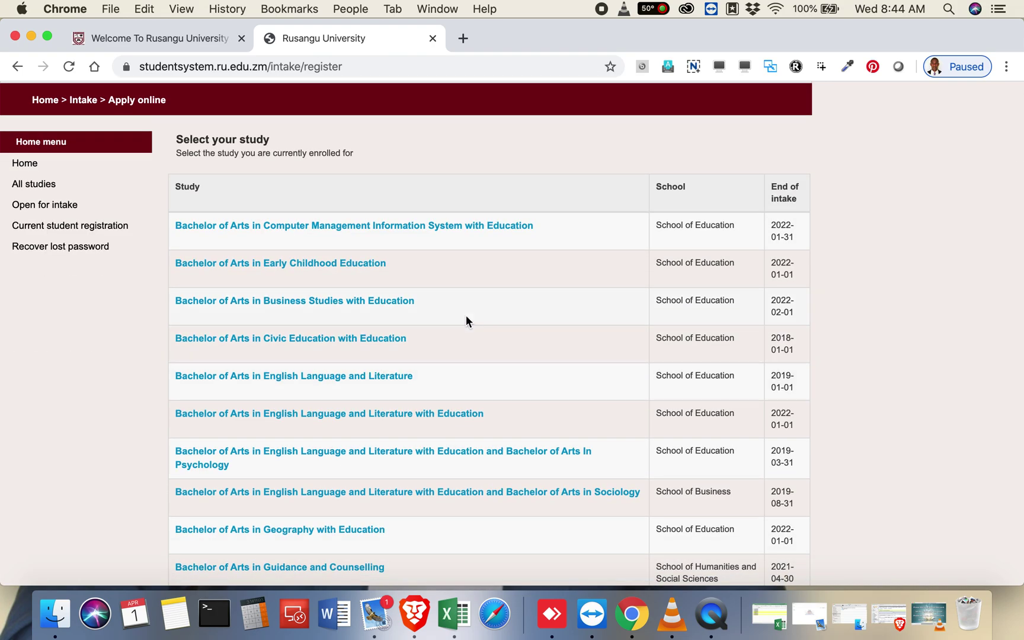
pyautogui.scroll(-4, 466, 317)
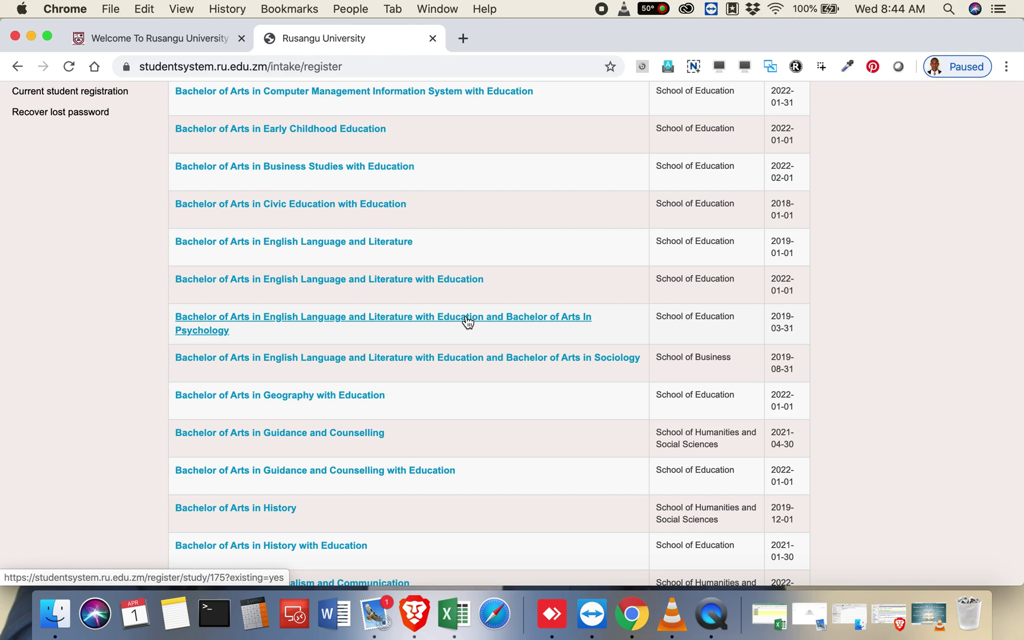
pyautogui.scroll(3, 466, 320)
pyautogui.scroll(-5, 466, 320)
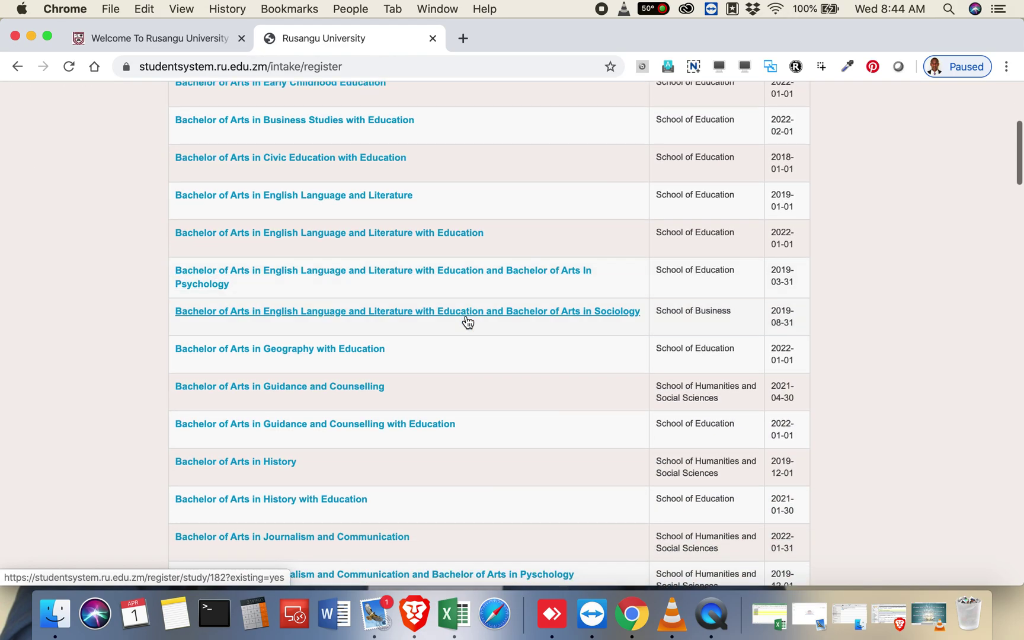
pyautogui.scroll(-10, 468, 321)
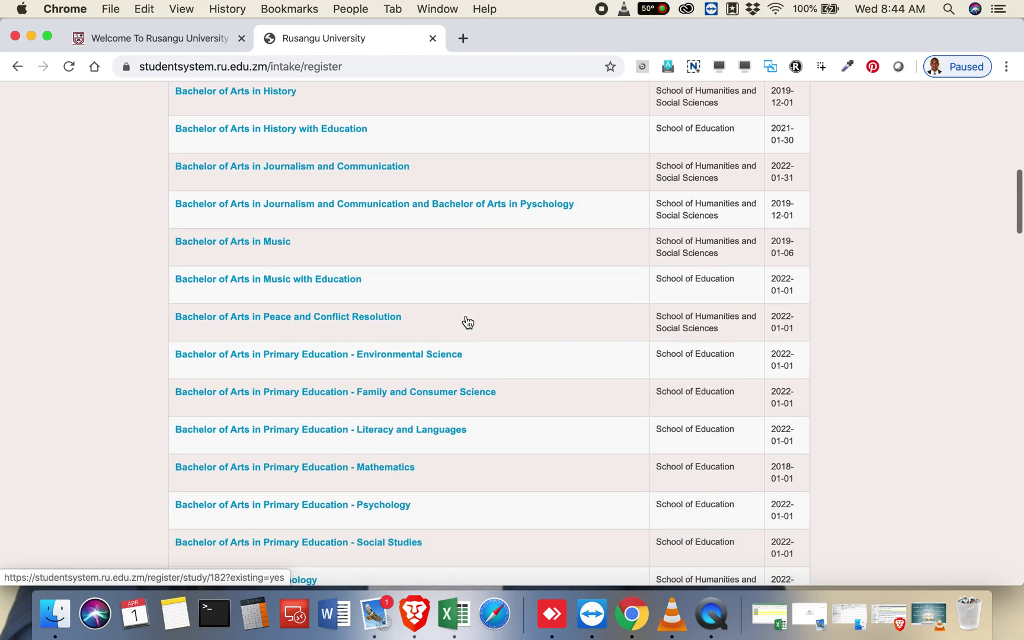
pyautogui.scroll(-10, 466, 320)
pyautogui.scroll(7, 466, 320)
pyautogui.scroll(15, 466, 319)
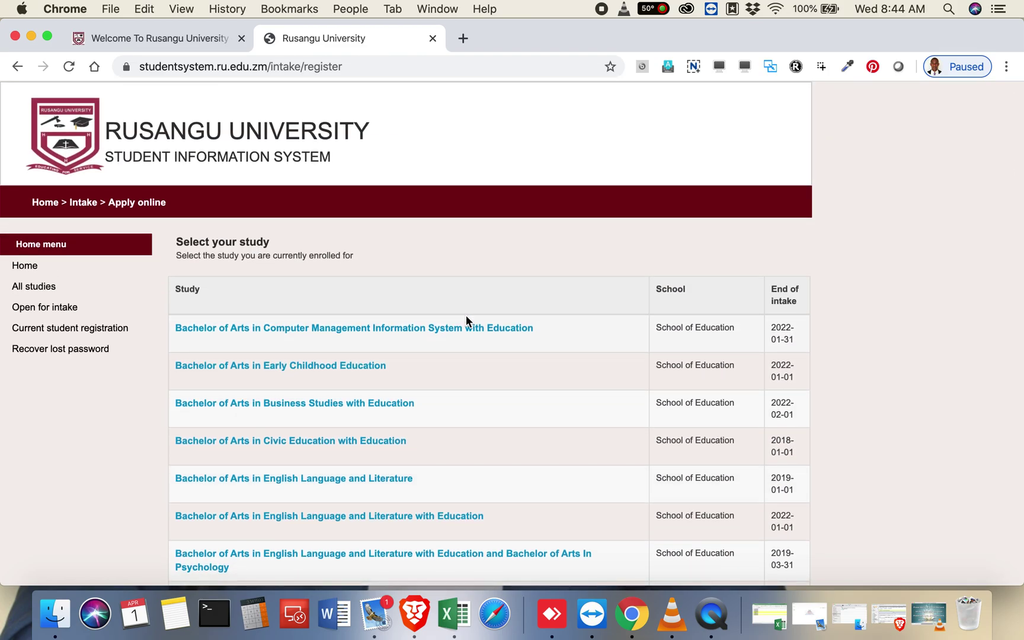
pyautogui.click(398, 335)
pyautogui.scroll(-2, 395, 335)
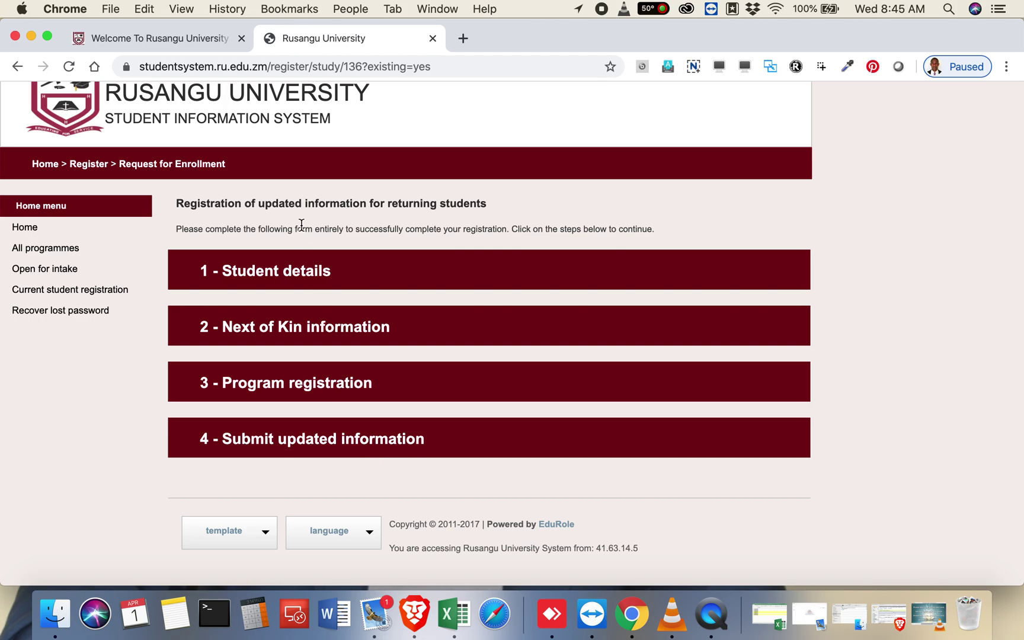
# Step: Expand '1 - Student details' and review fields 1.1 to 1.21
pyautogui.click(286, 282)
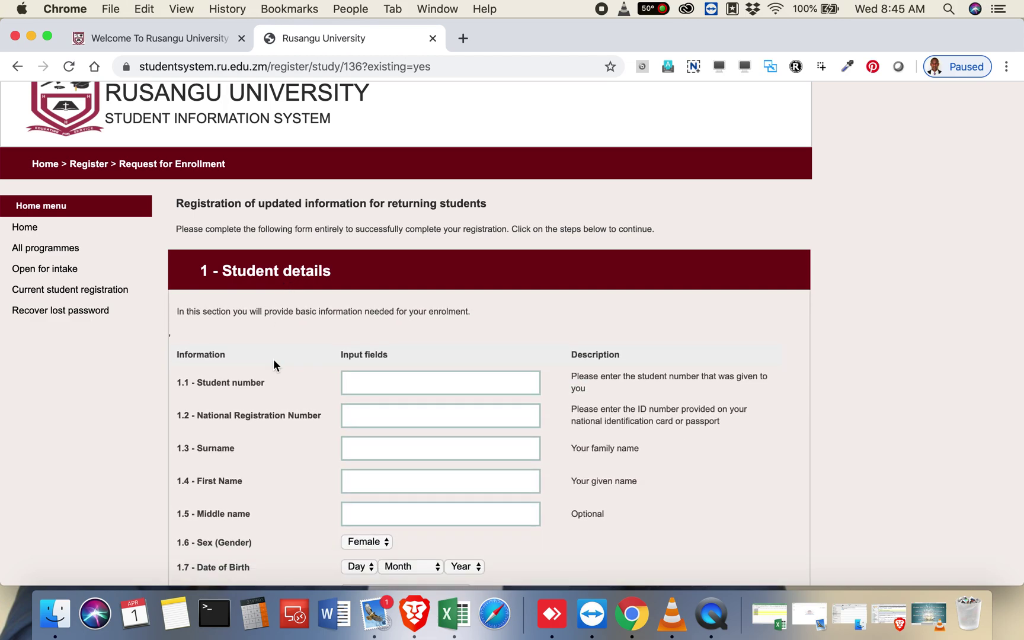
pyautogui.scroll(-5, 274, 362)
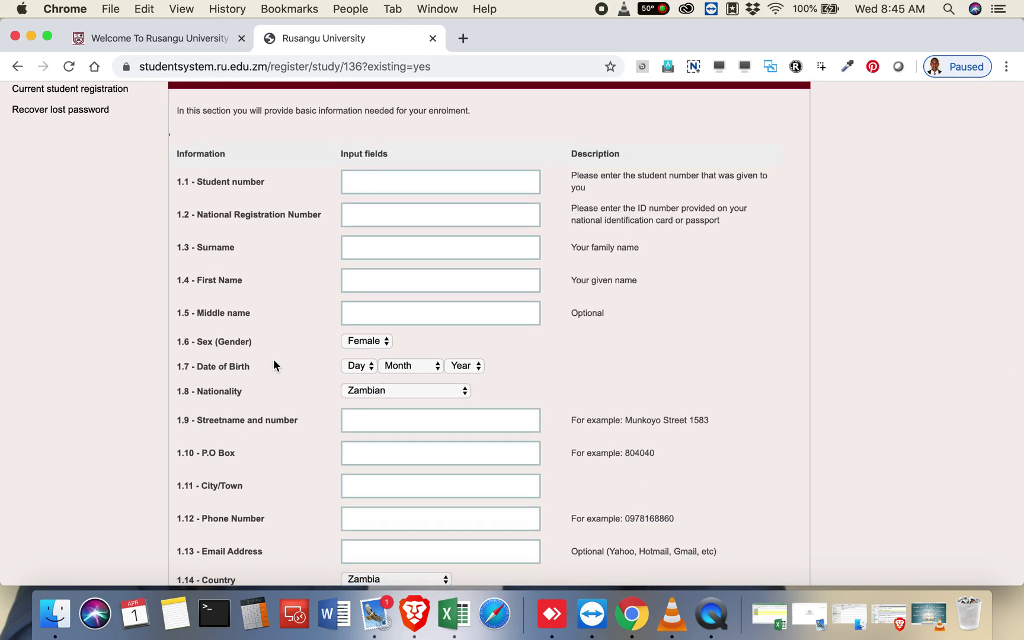
pyautogui.scroll(-1, 274, 362)
pyautogui.scroll(-8, 274, 361)
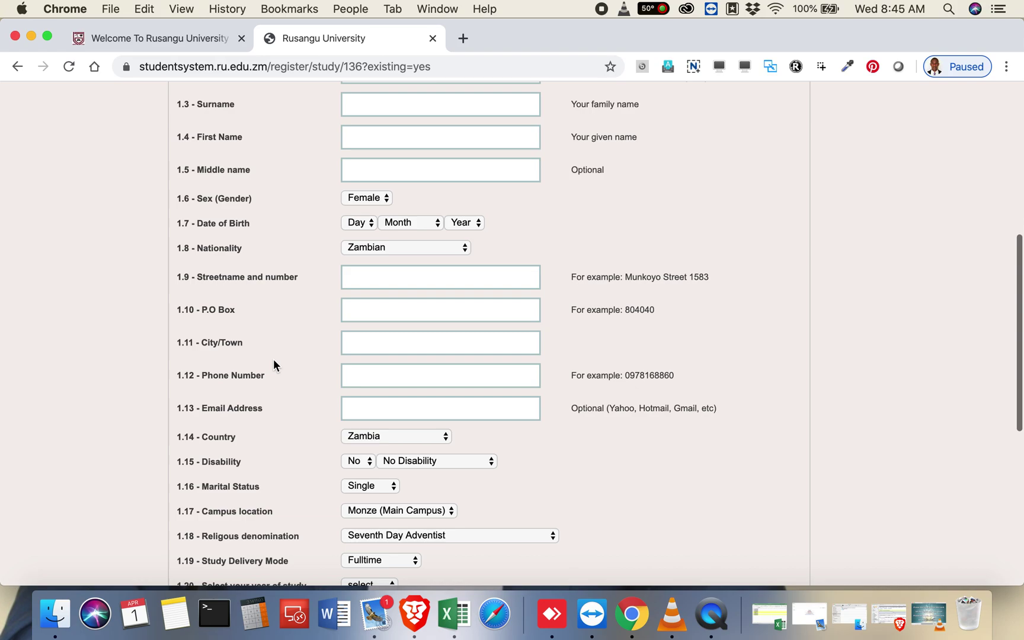
pyautogui.scroll(13, 273, 360)
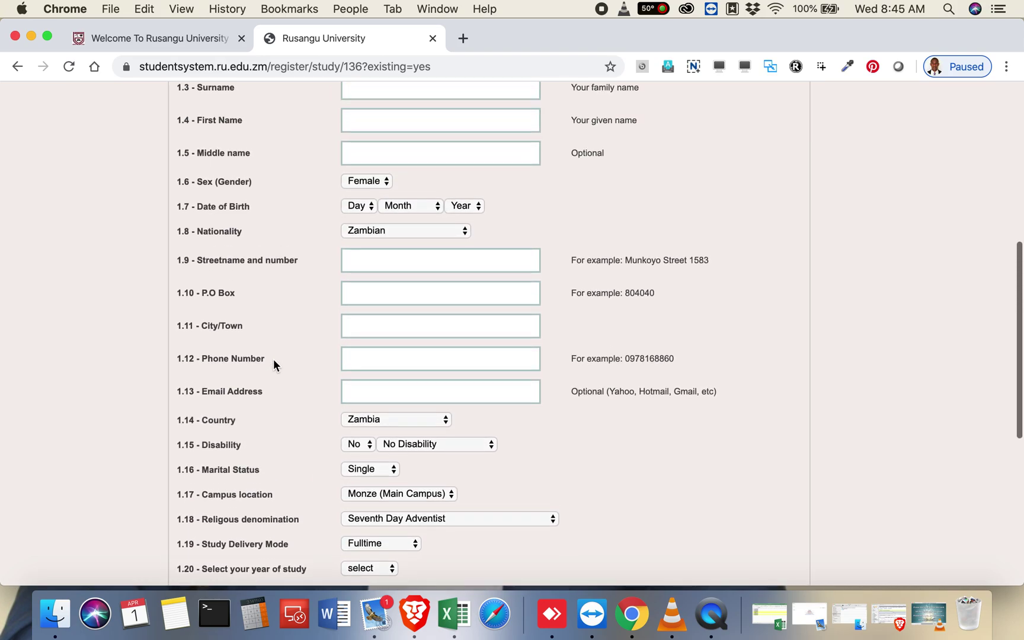
pyautogui.scroll(1, 272, 359)
pyautogui.scroll(-10, 272, 358)
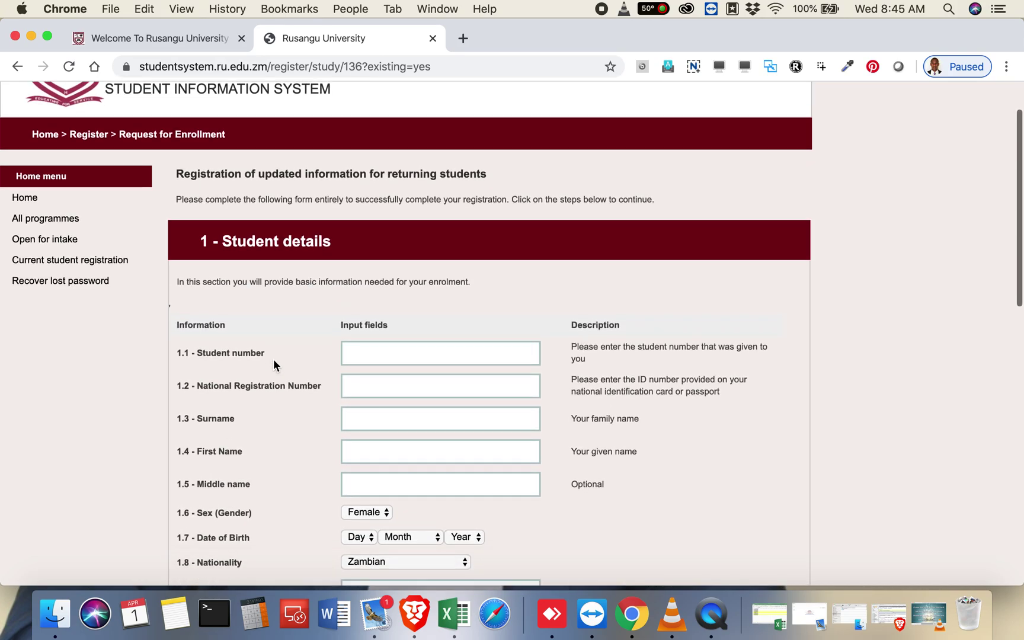
pyautogui.scroll(-11, 273, 359)
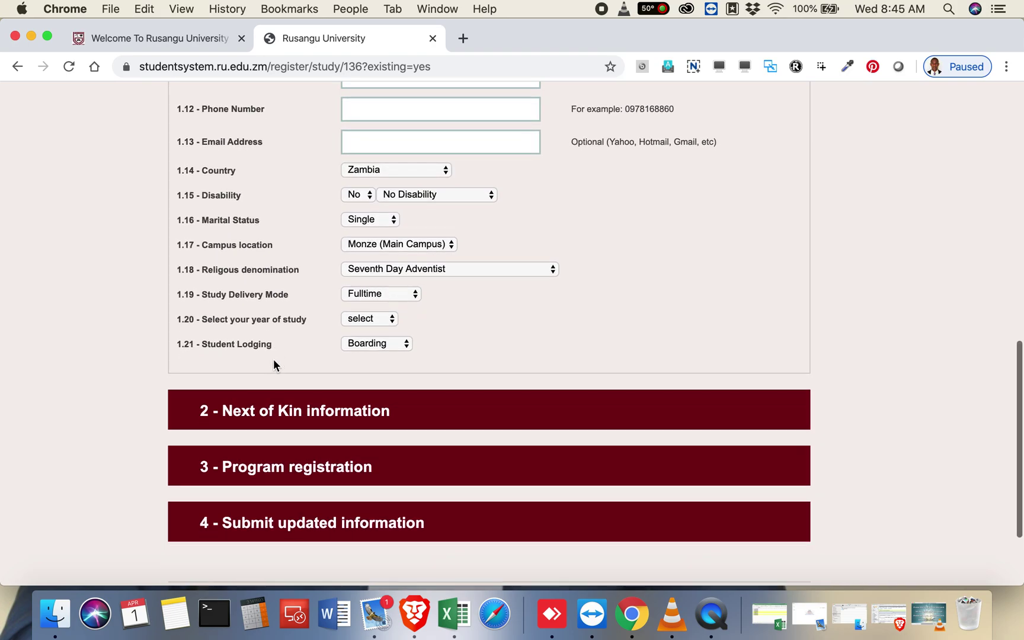
pyautogui.scroll(18, 273, 362)
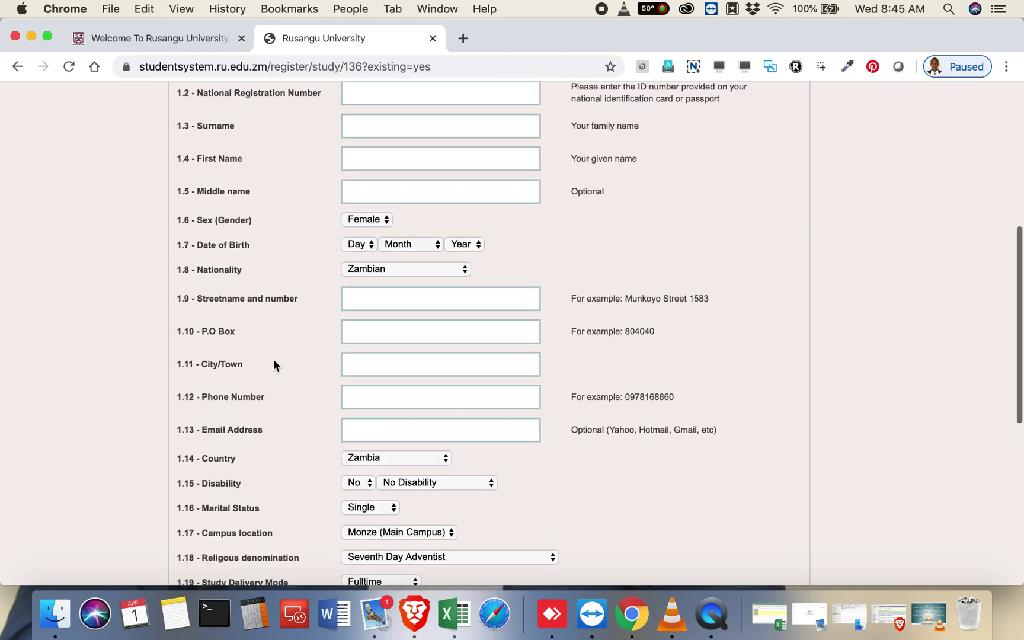
pyautogui.scroll(1, 274, 360)
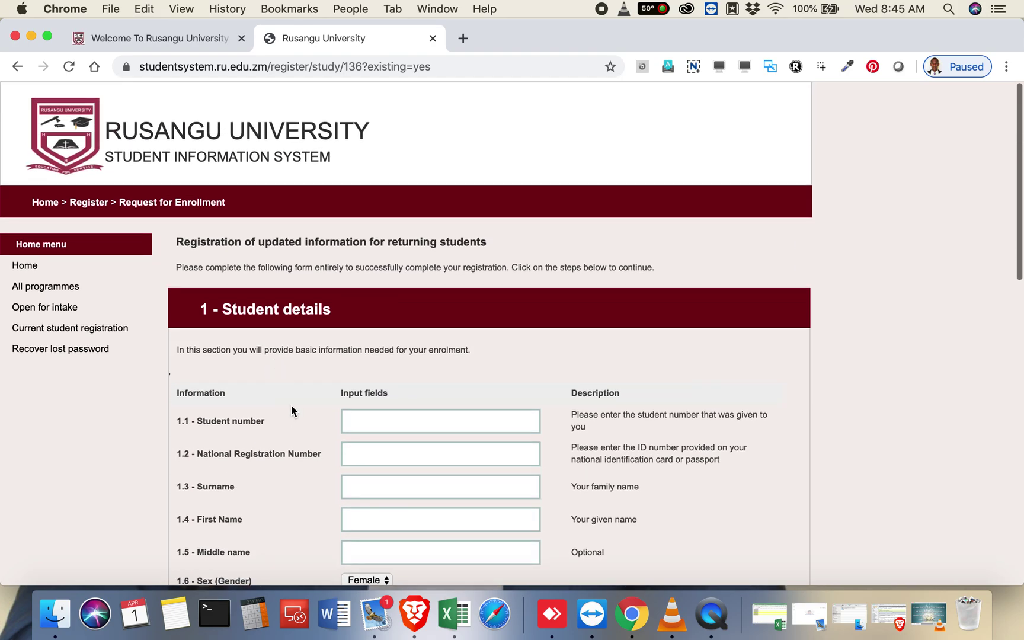
# Step: Enter the student number and the National Registration Number
pyautogui.click(374, 419)
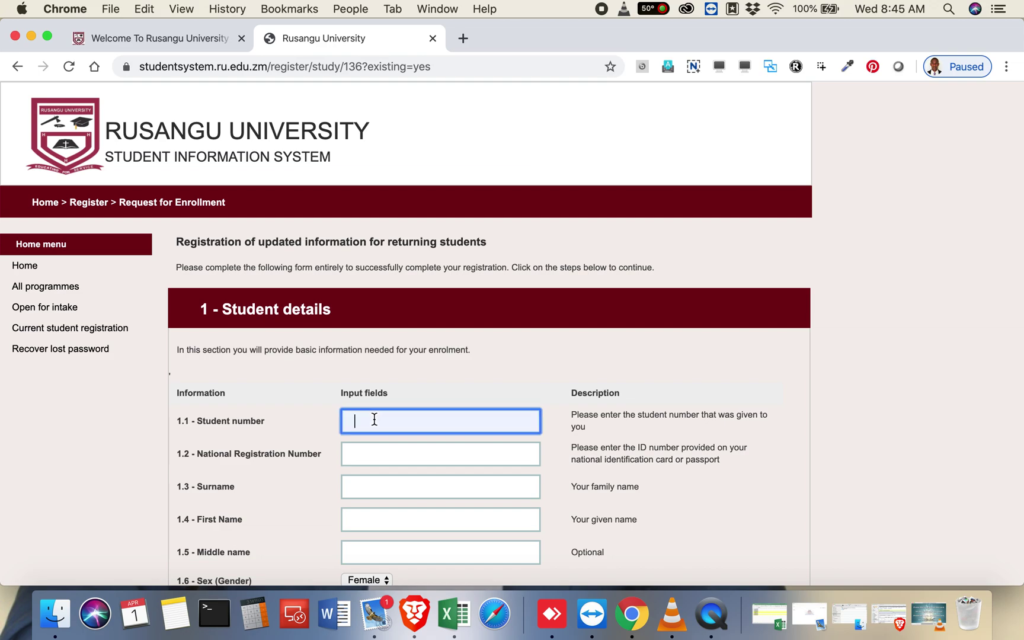
pyautogui.write('20200000')
pyautogui.press('Tab')
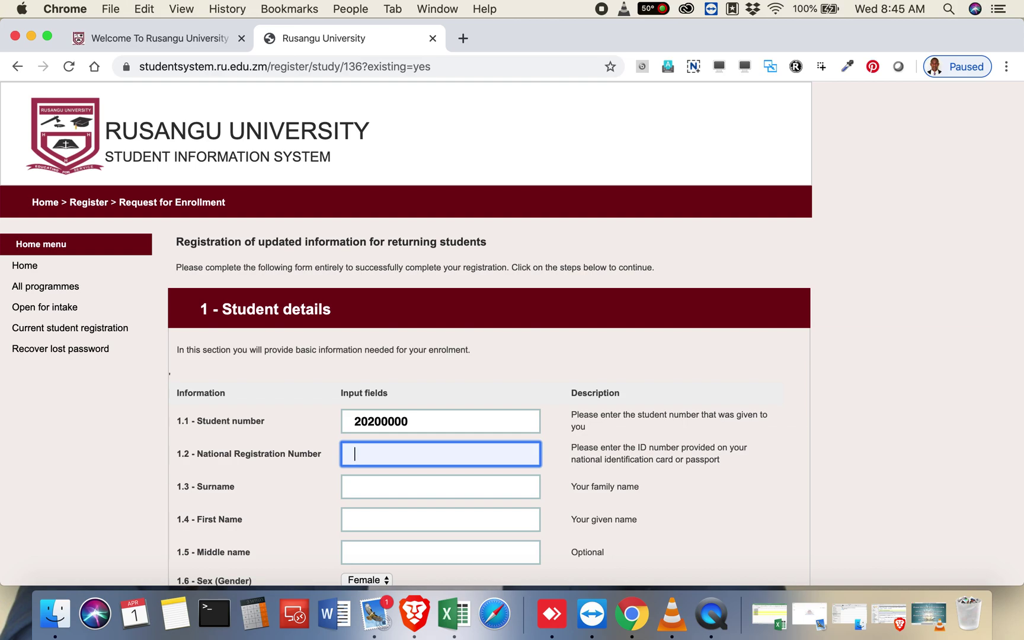
pyautogui.click(441, 487)
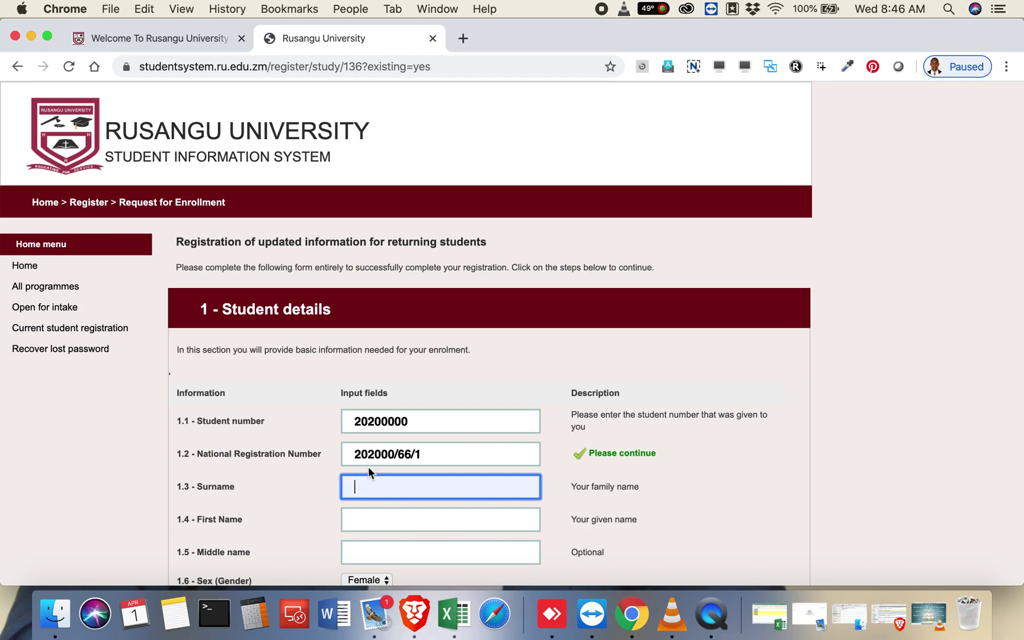
# Step: Fix the mistyped NRC digit until validation shows Please continue
pyautogui.click(397, 453)
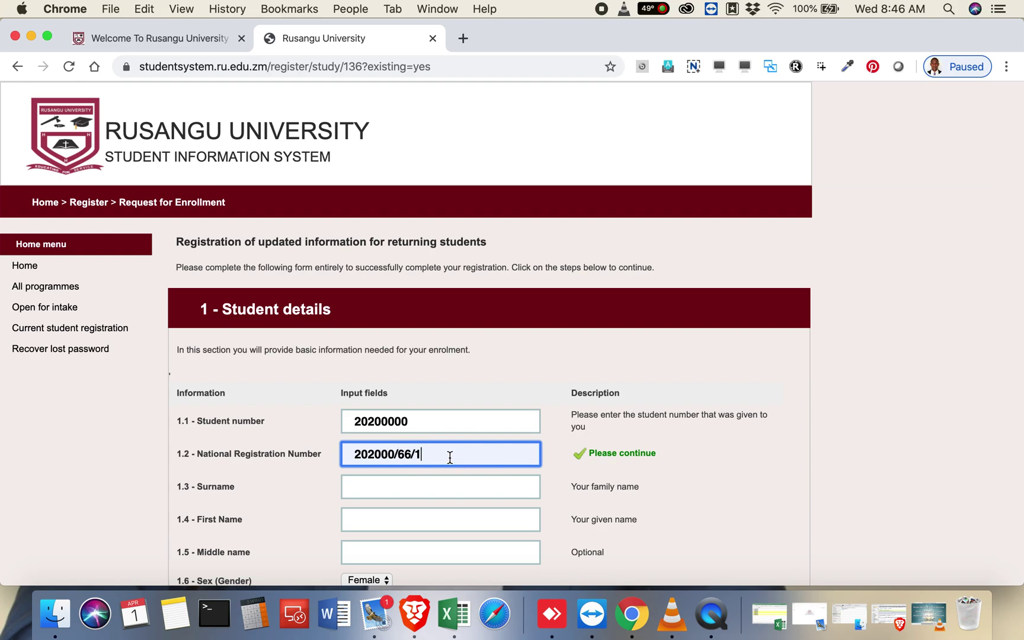
pyautogui.click(425, 418)
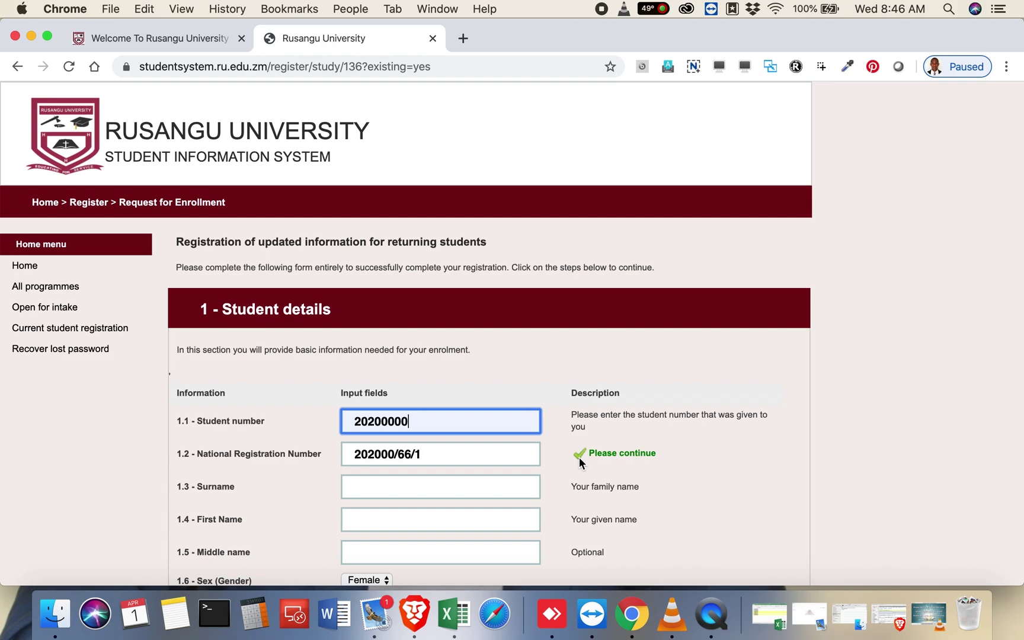
pyautogui.click(389, 454)
pyautogui.press('BackSpace')
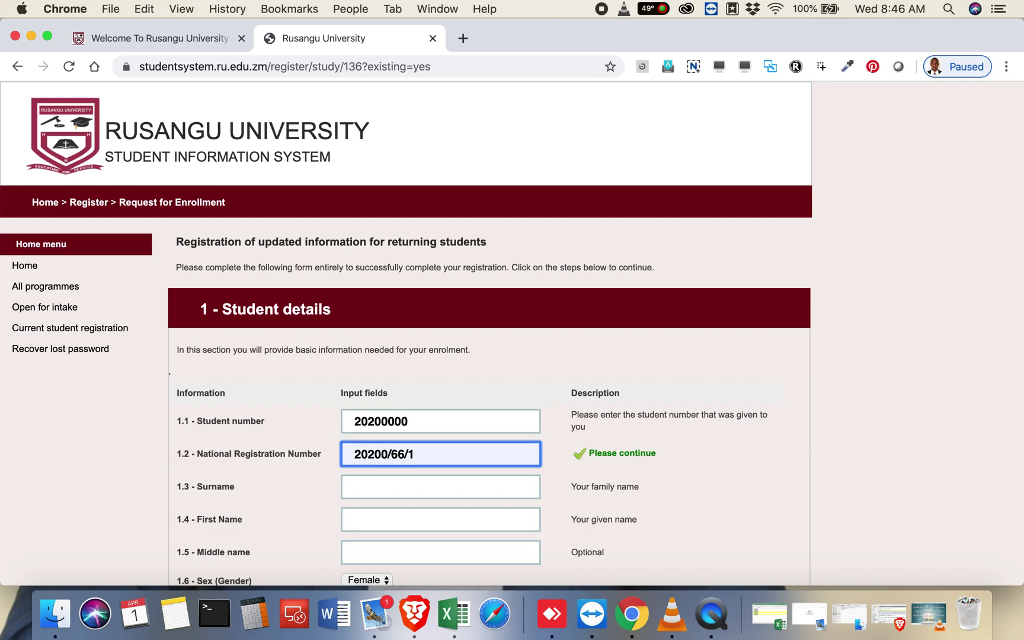
pyautogui.write('6')
pyautogui.press('Tab')
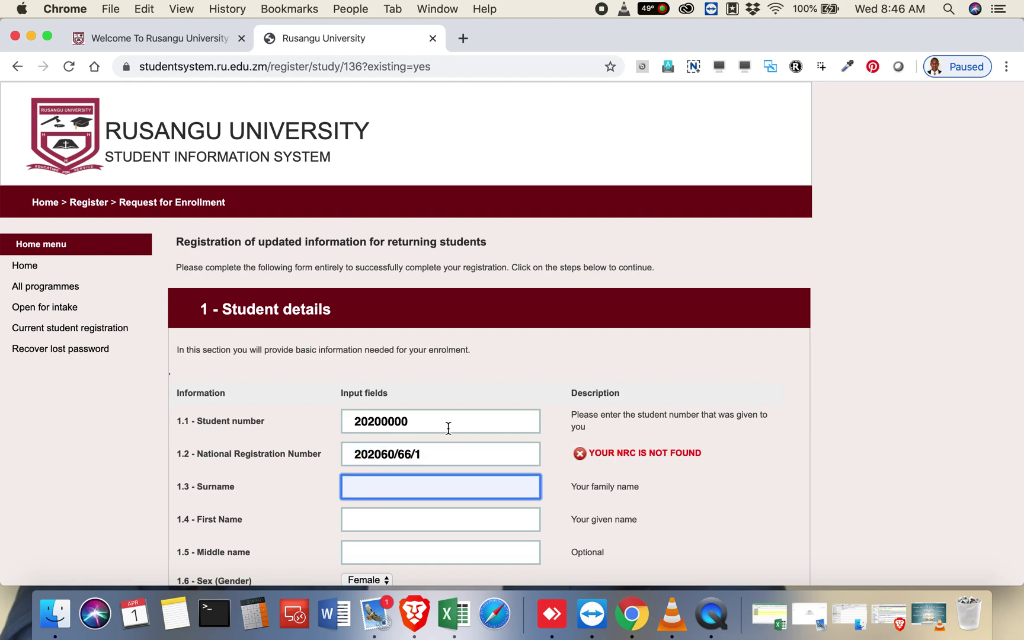
pyautogui.click(389, 454)
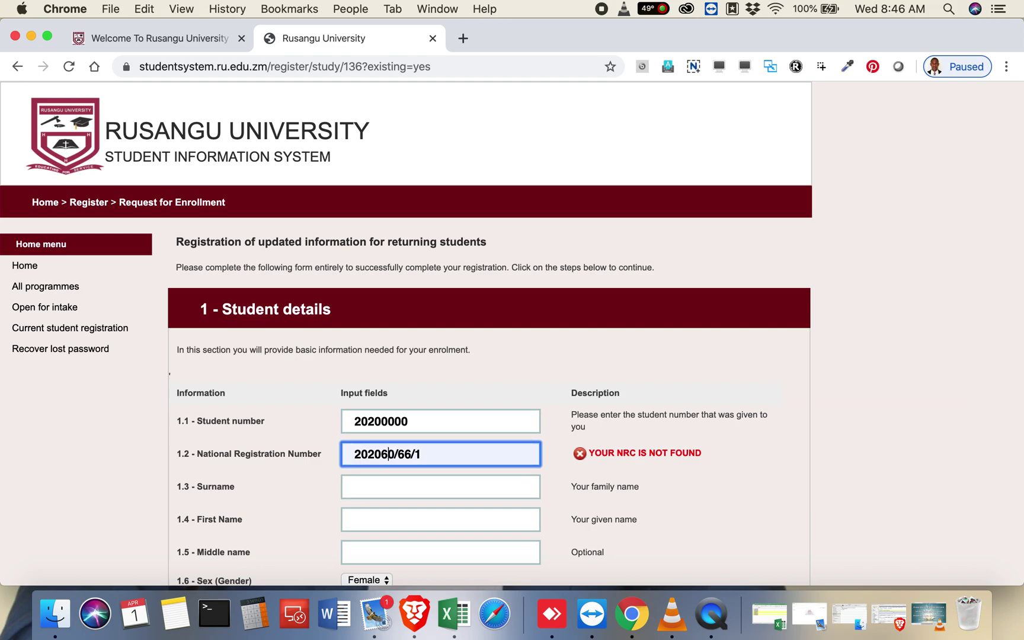
pyautogui.press('BackSpace')
pyautogui.write('0')
pyautogui.click(441, 428)
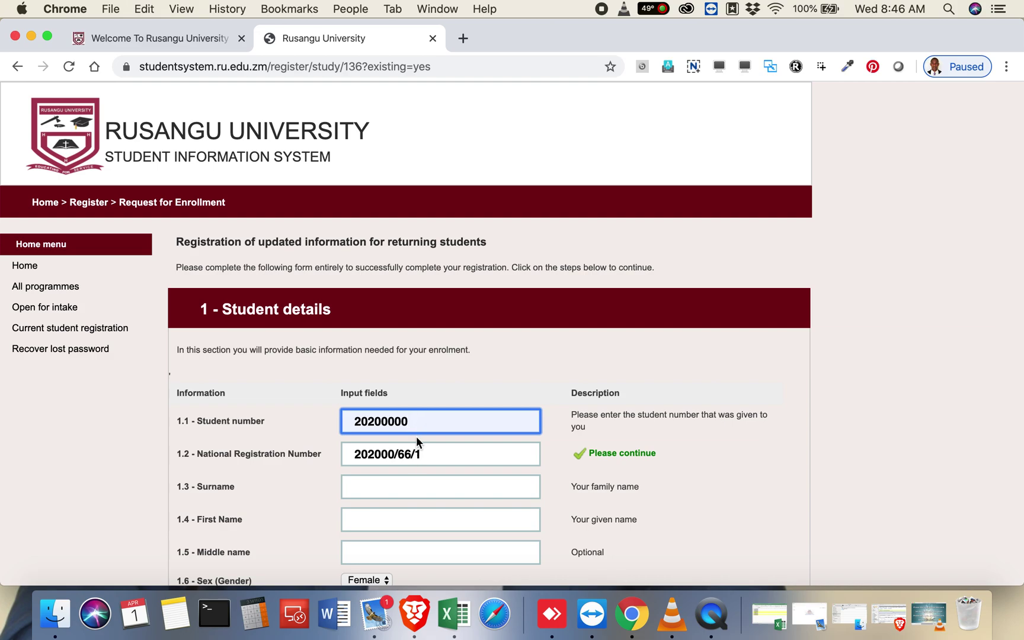
pyautogui.click(413, 484)
pyautogui.press('Escape')
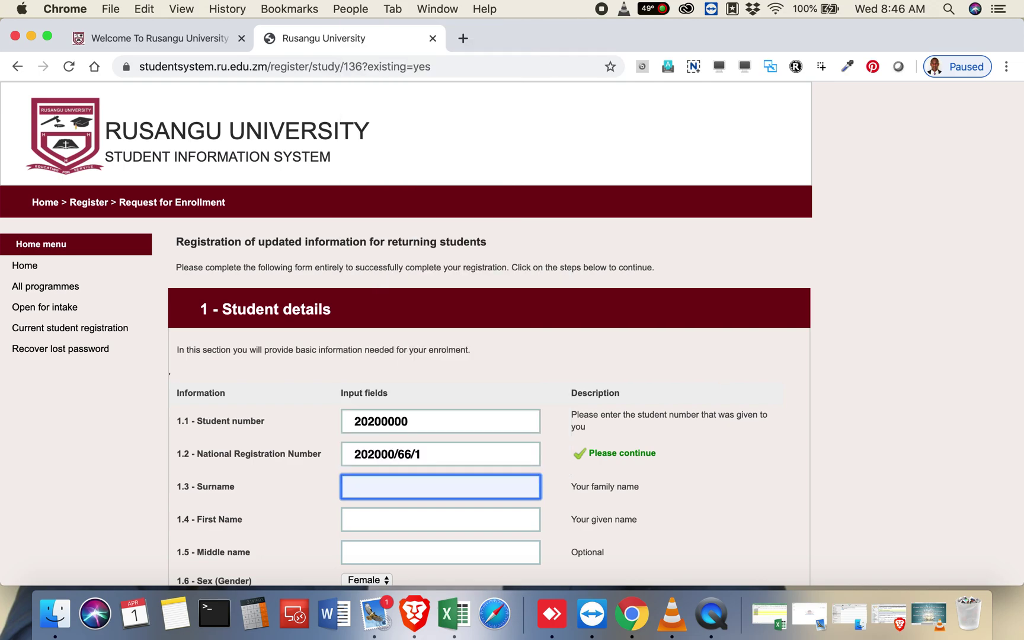
# Step: Enter the student's surname and first name, leaving the middle name blank
pyautogui.scroll(-5, 511, 332)
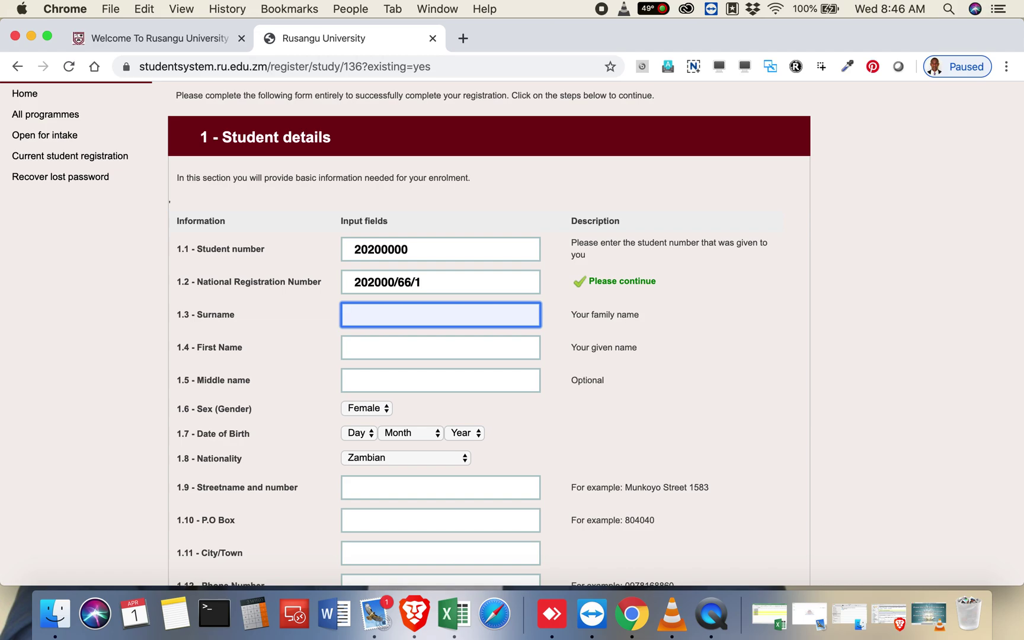
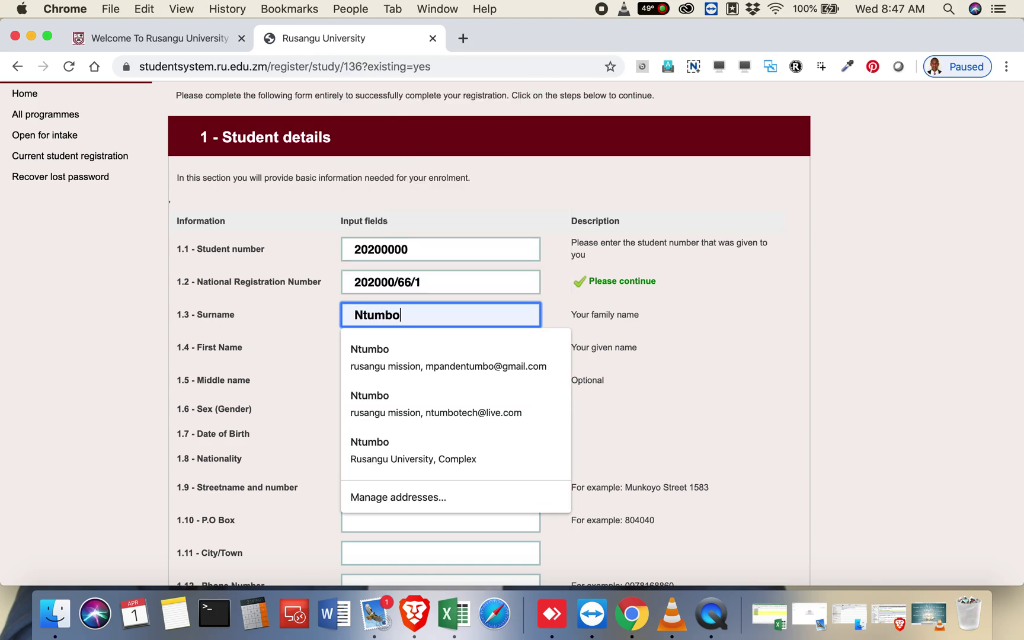
pyautogui.press('Tab')
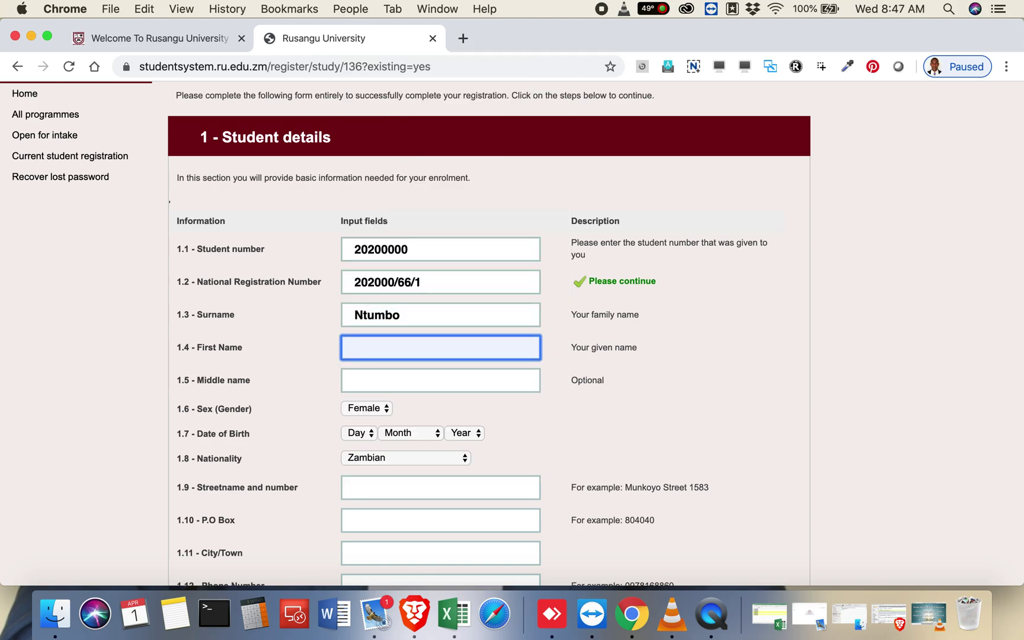
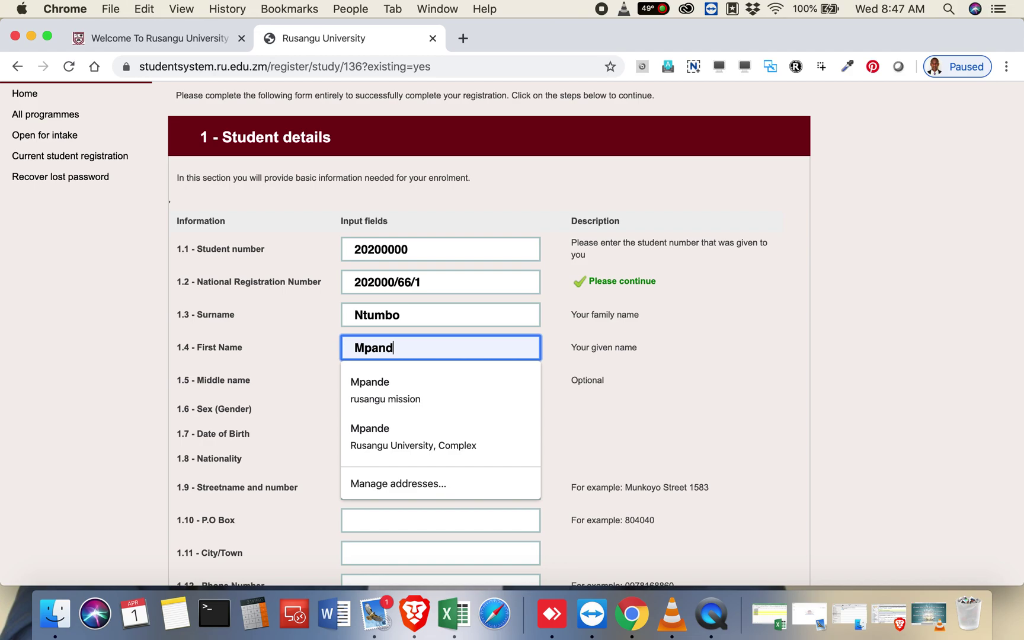
pyautogui.press('Tab')
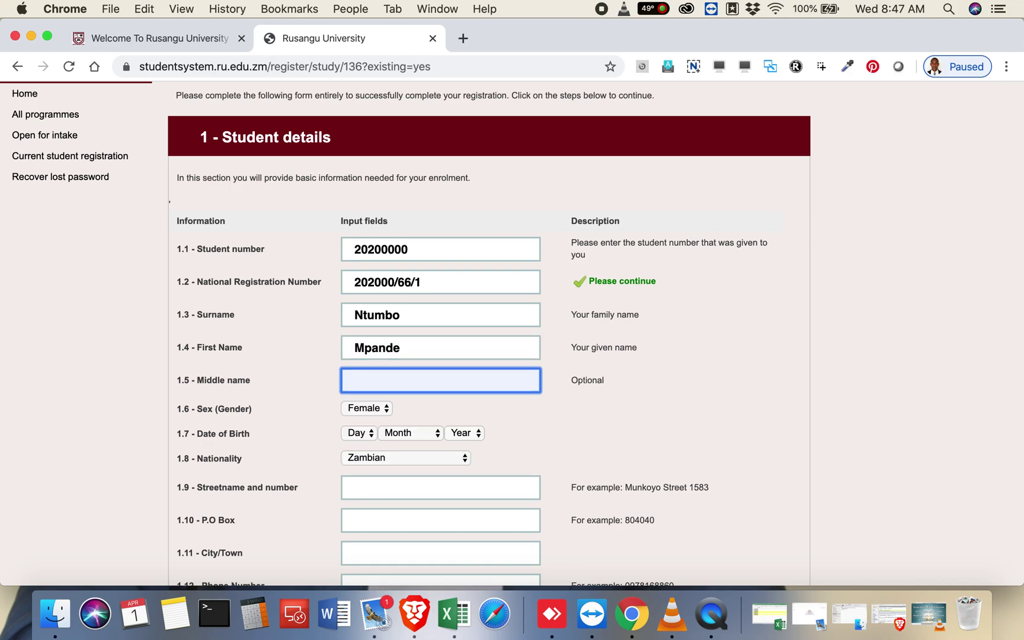
pyautogui.press('Tab')
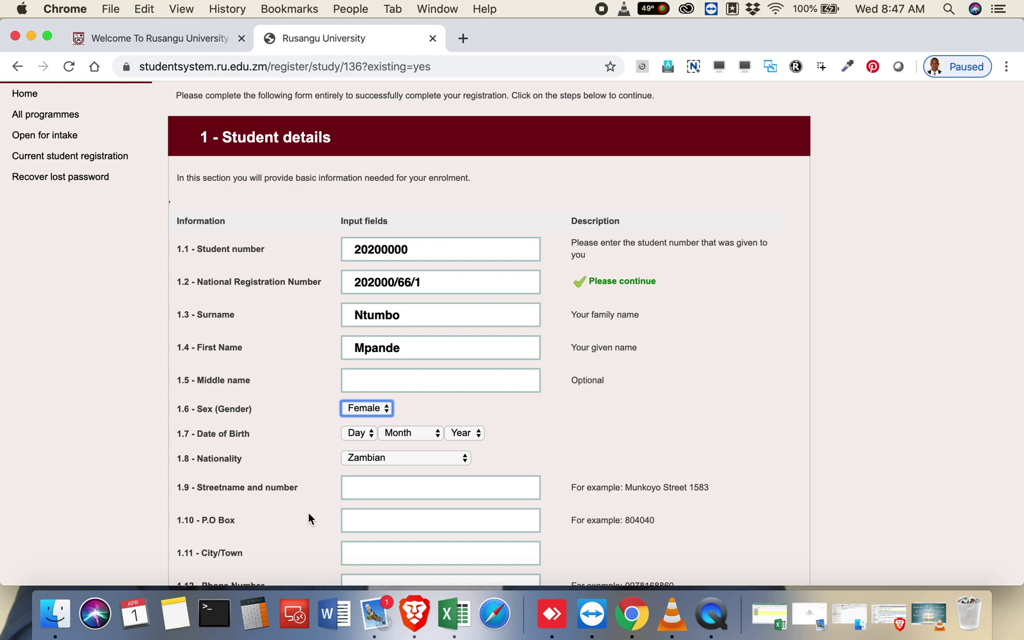
pyautogui.scroll(-3, 308, 519)
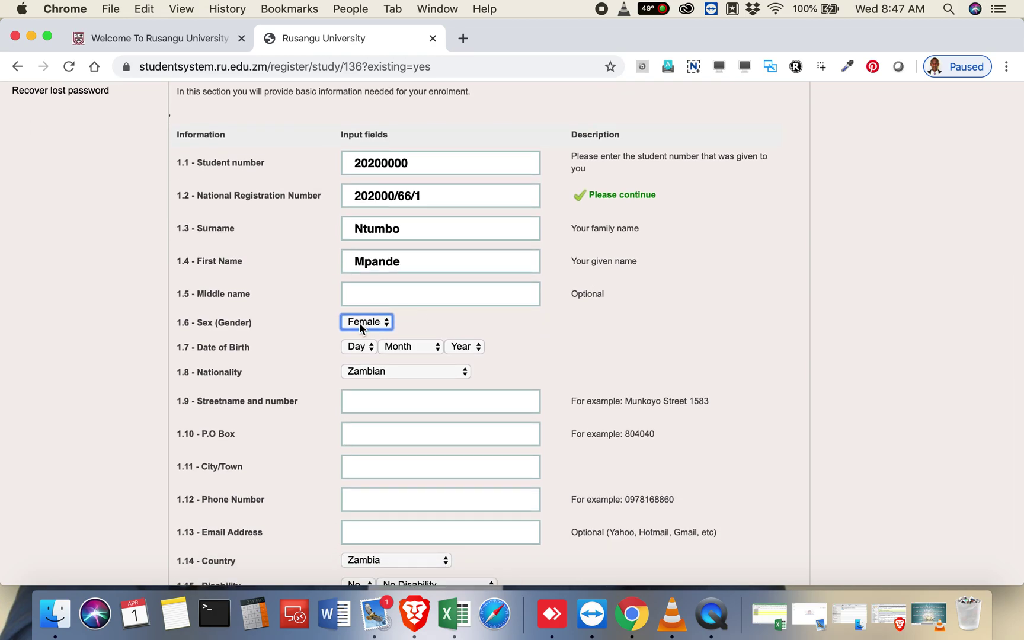
pyautogui.click(387, 302)
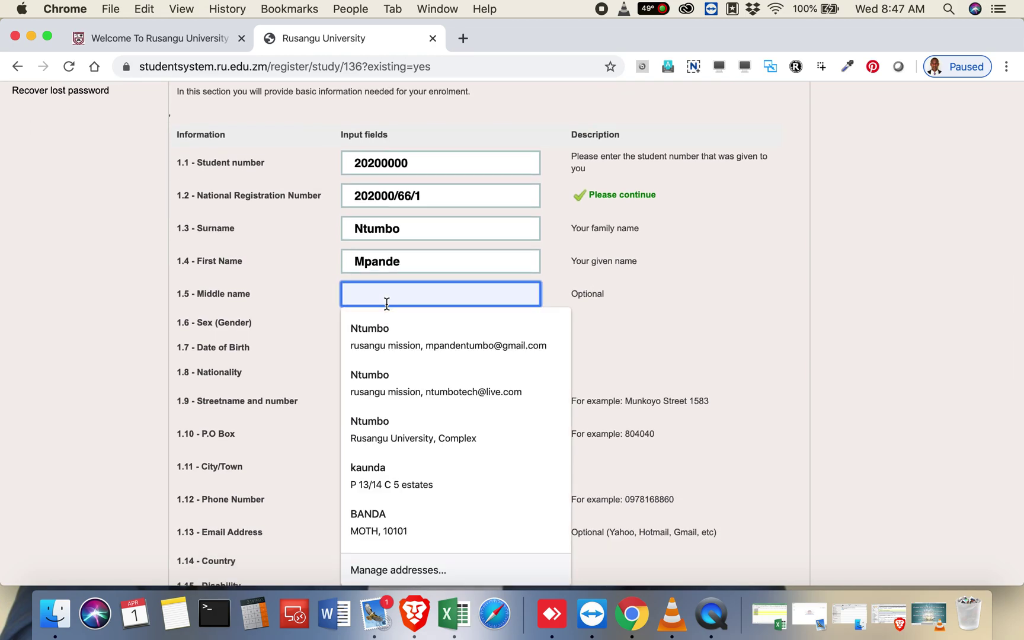
pyautogui.press('Tab')
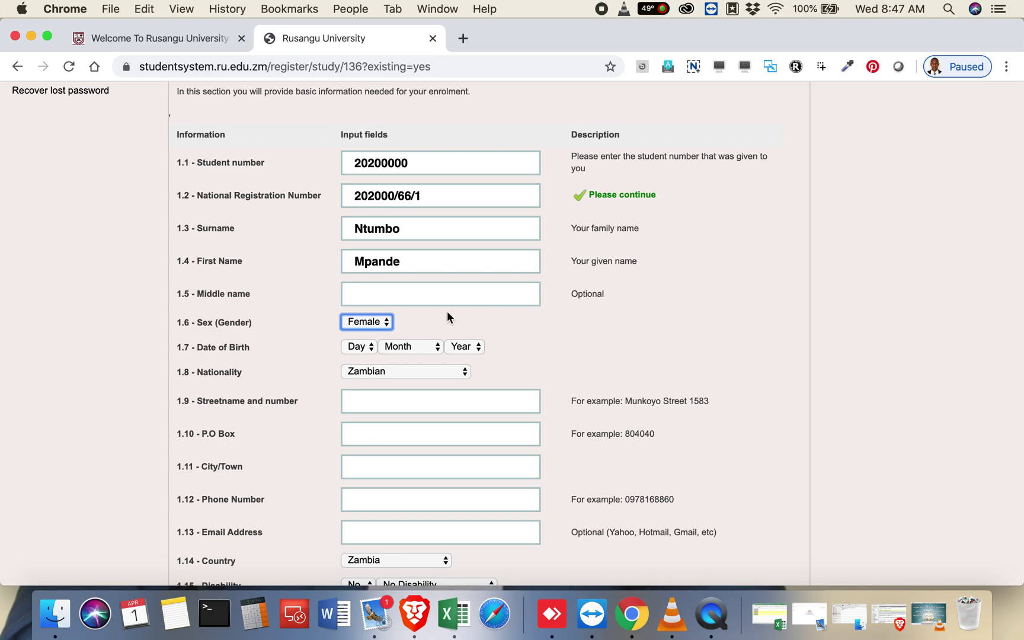
# Step: Set sex to Male and date of birth to 1 April 1990
pyautogui.click(373, 321)
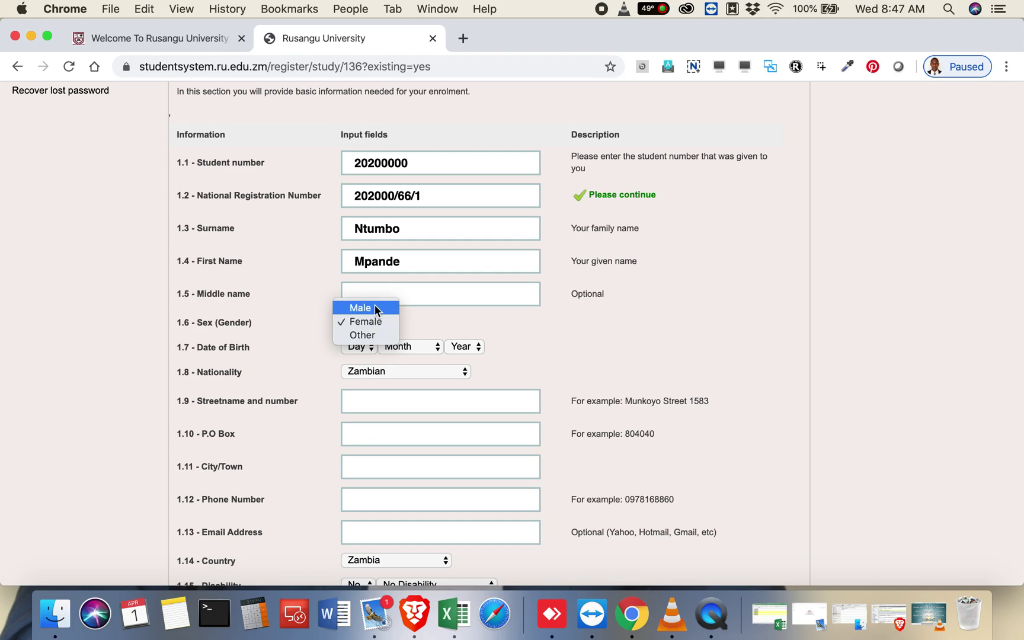
pyautogui.click(374, 305)
pyautogui.click(362, 348)
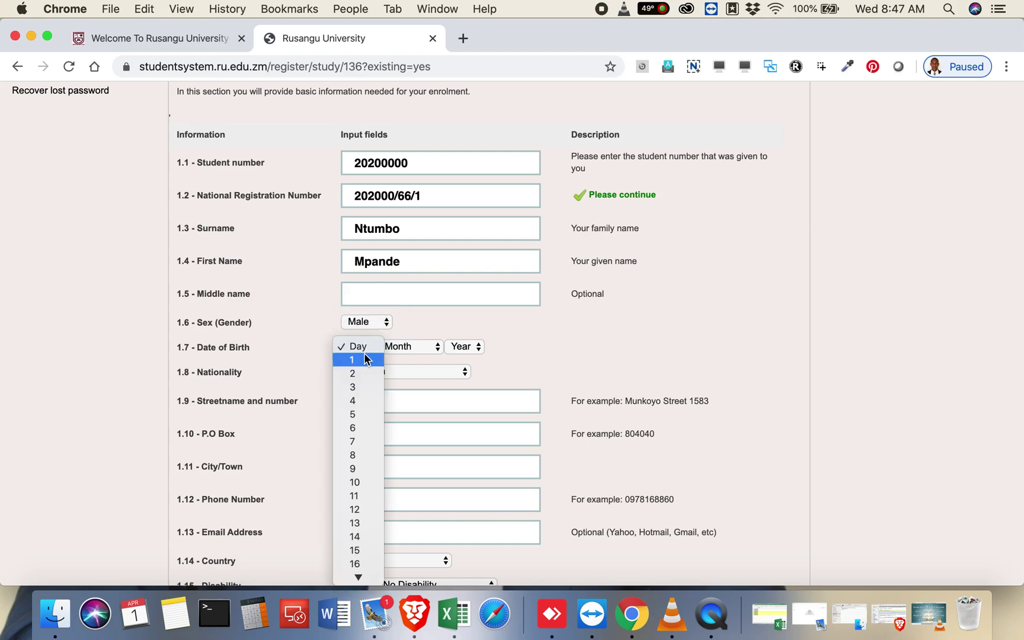
pyautogui.click(362, 359)
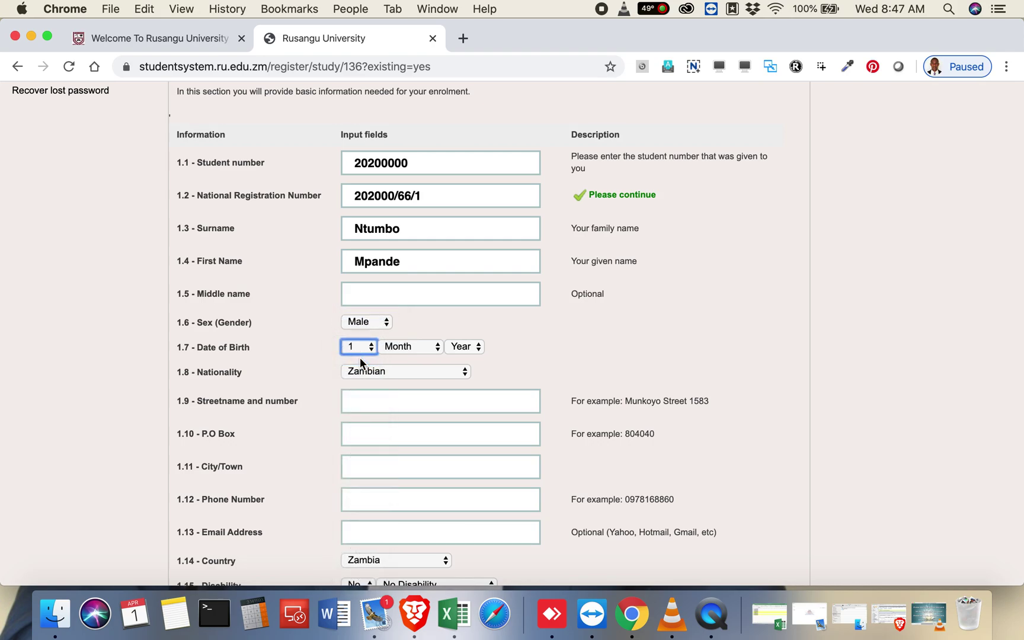
pyautogui.scroll(-3, 360, 359)
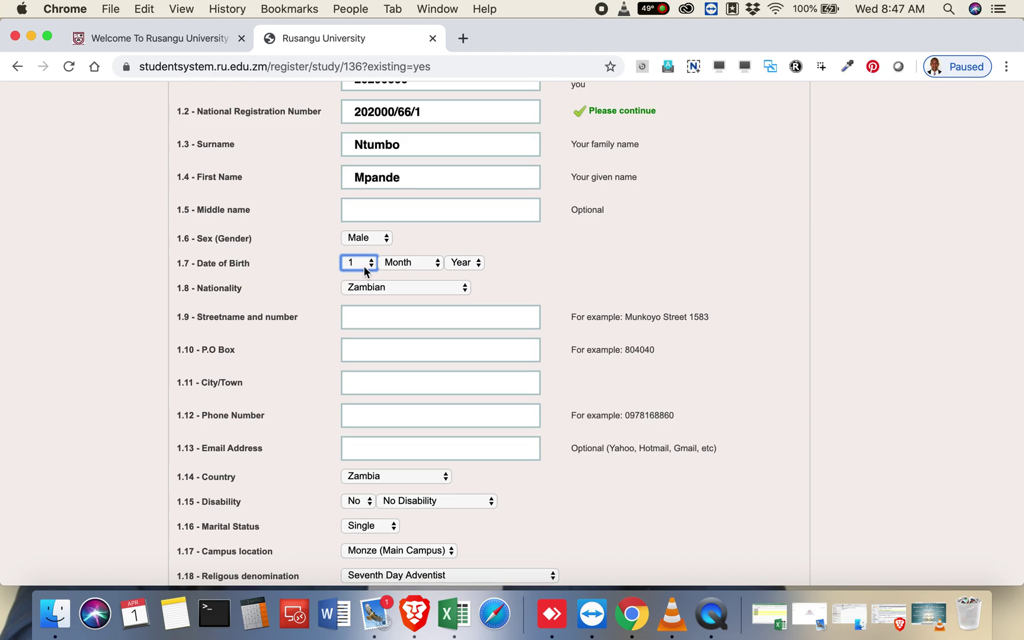
pyautogui.click(408, 262)
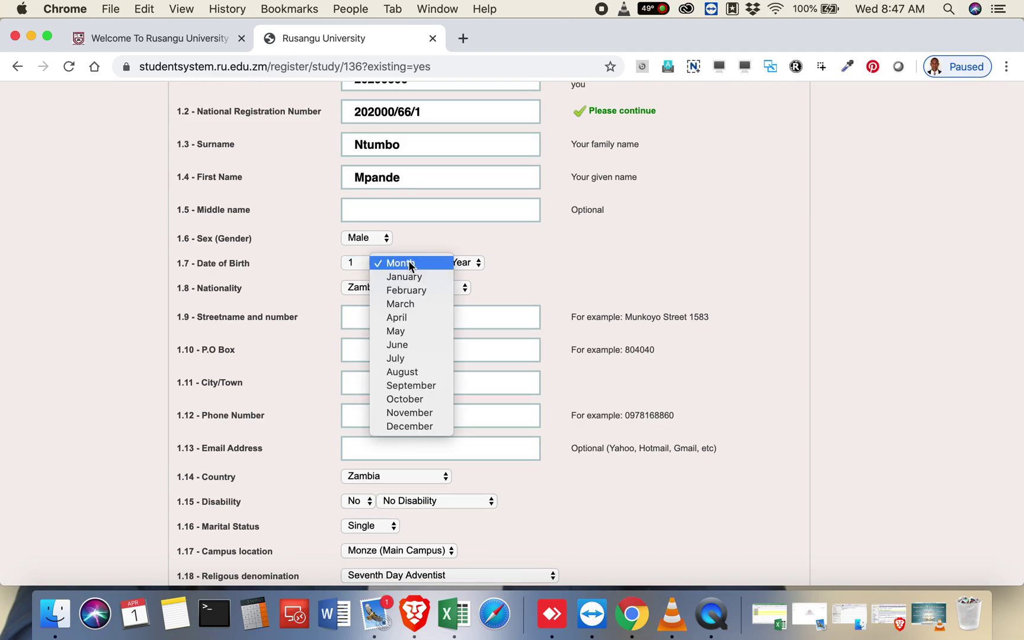
pyautogui.click(415, 315)
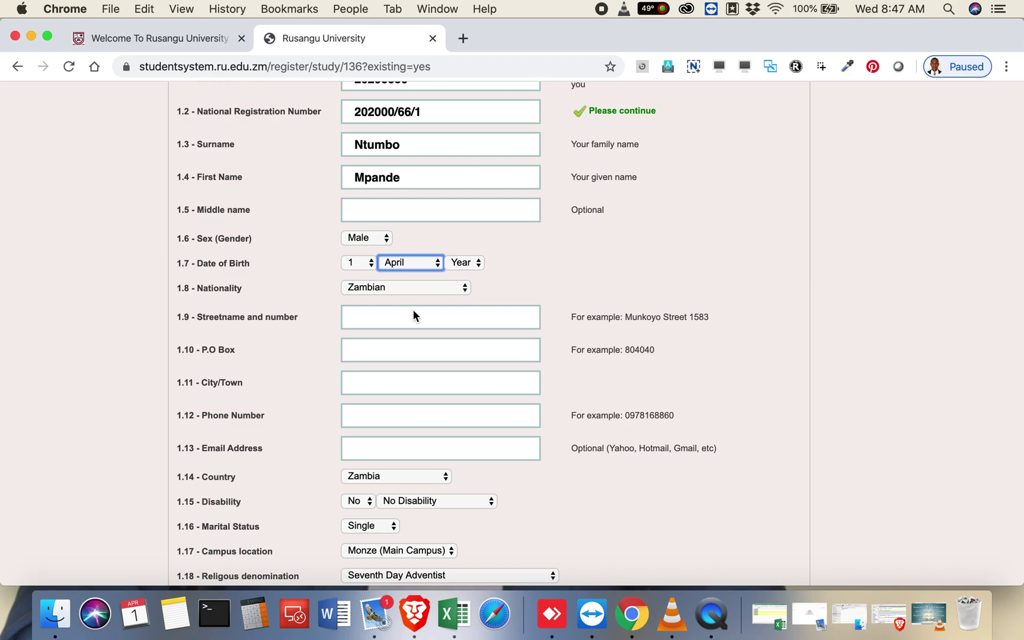
pyautogui.click(464, 264)
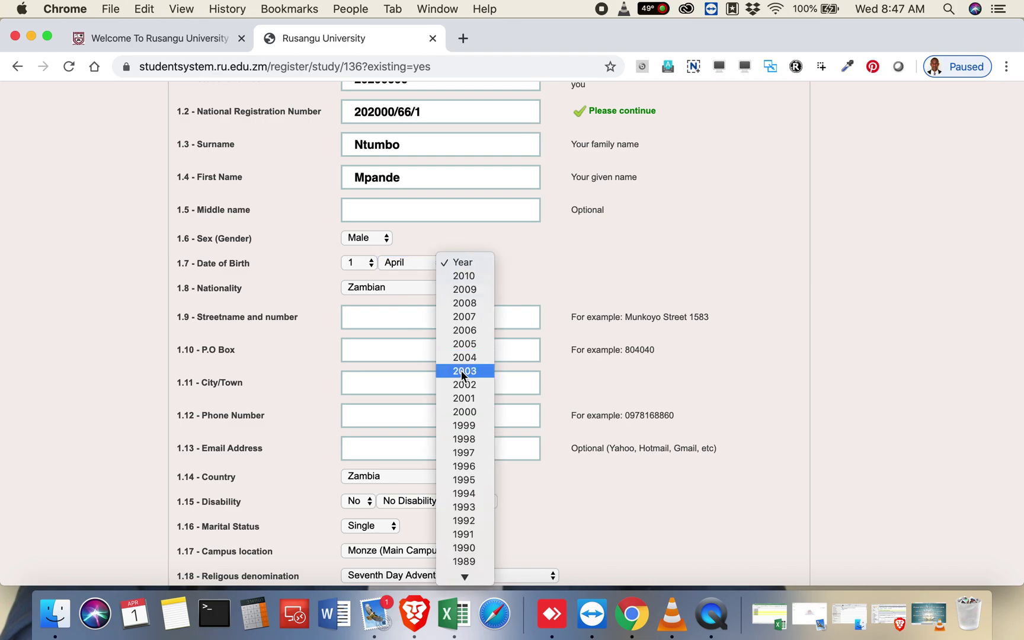
pyautogui.scroll(-5, 461, 371)
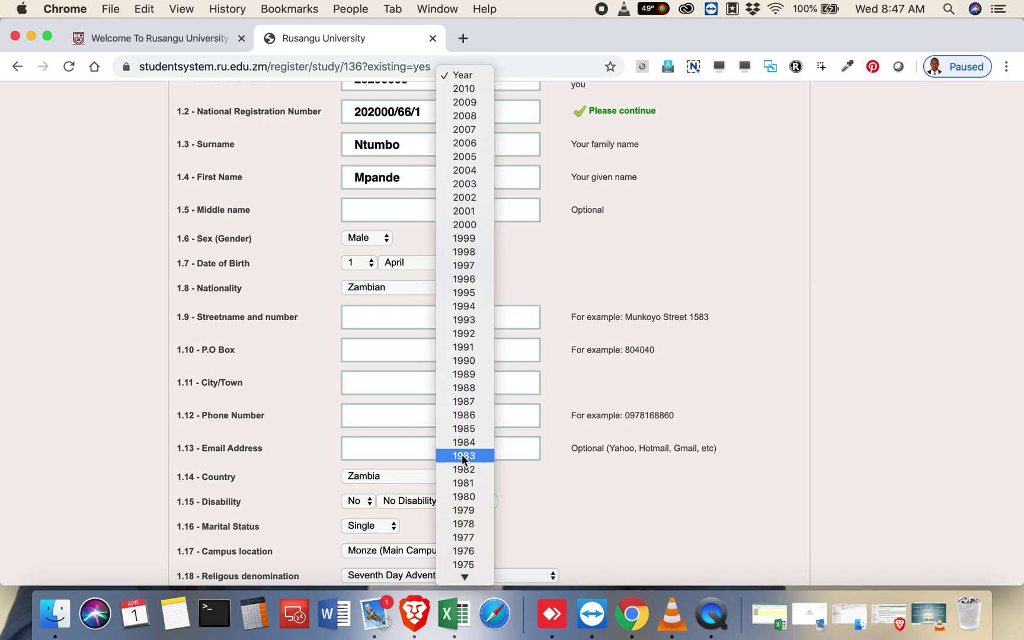
pyautogui.click(470, 361)
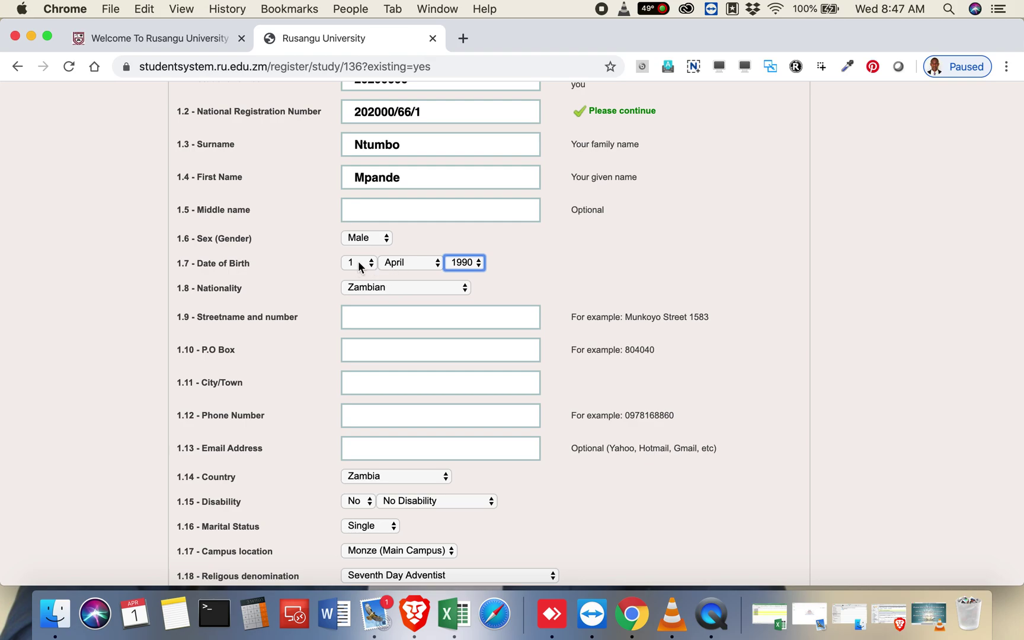
# Step: Leave the nationality set to Zambian
pyautogui.scroll(-3, 393, 264)
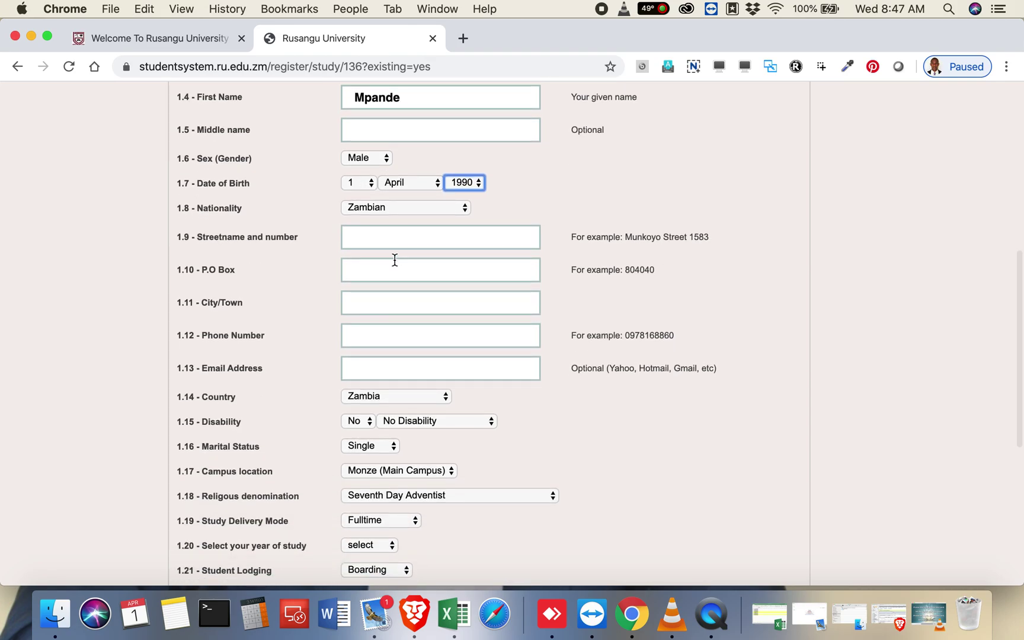
pyautogui.click(353, 206)
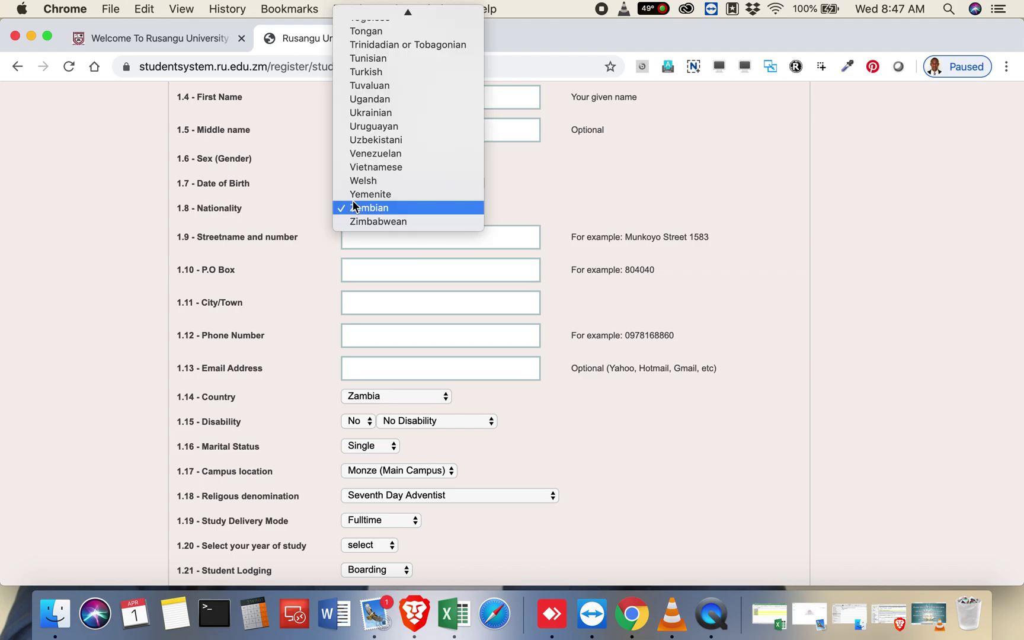
pyautogui.scroll(10, 381, 125)
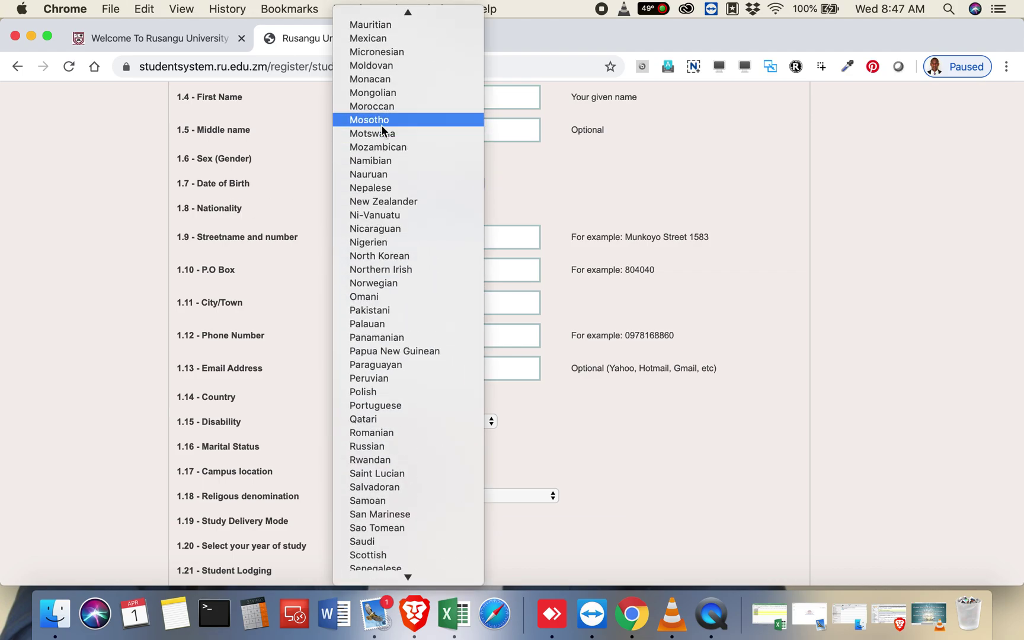
pyautogui.scroll(15, 382, 129)
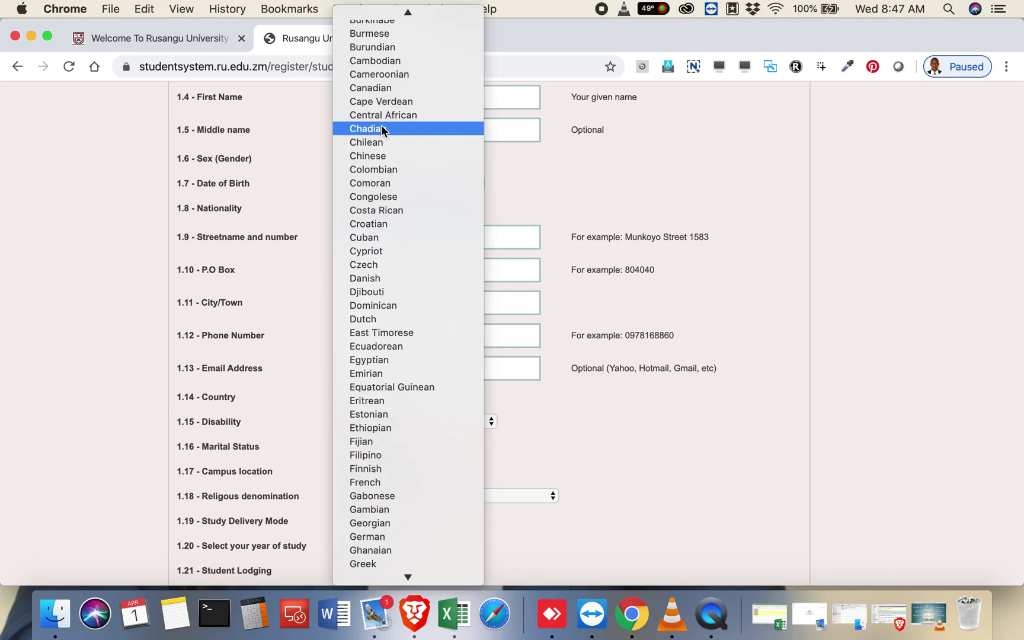
pyautogui.scroll(5, 401, 169)
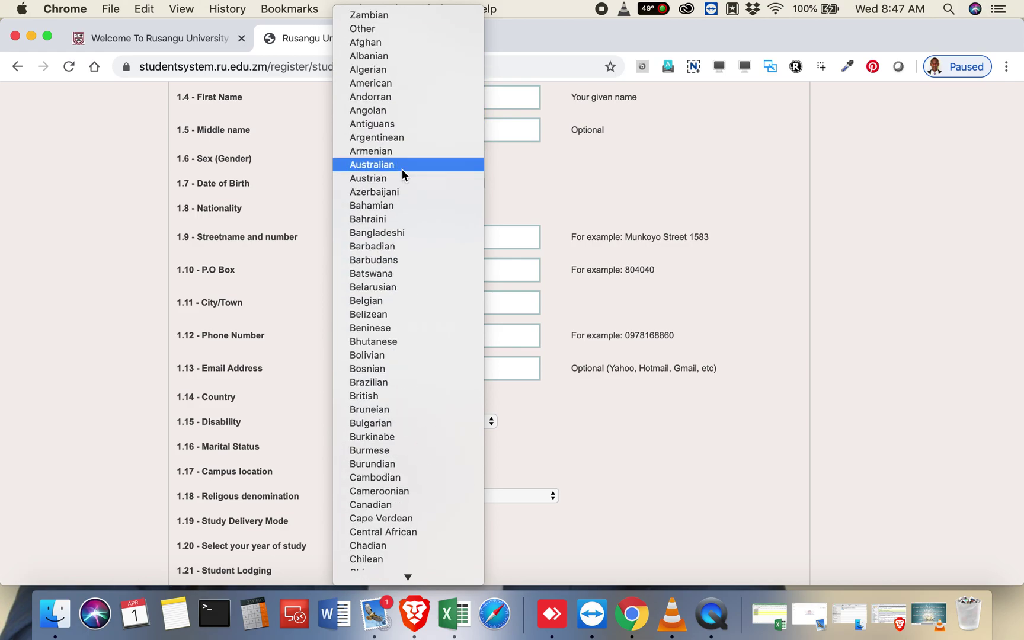
pyautogui.scroll(-10, 402, 169)
pyautogui.scroll(-5, 402, 169)
pyautogui.click(290, 235)
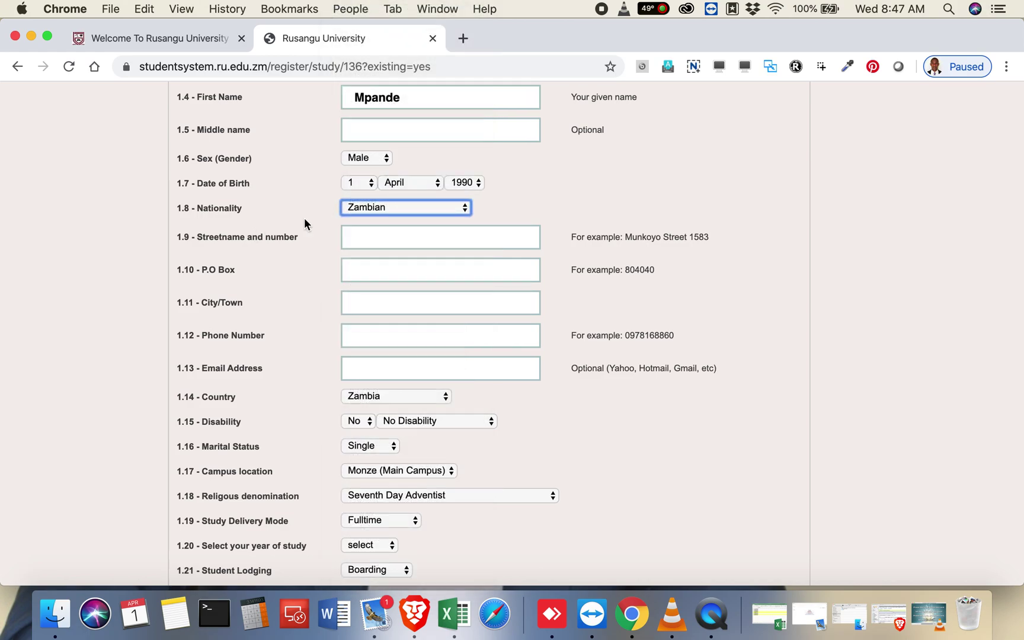
pyautogui.click(345, 247)
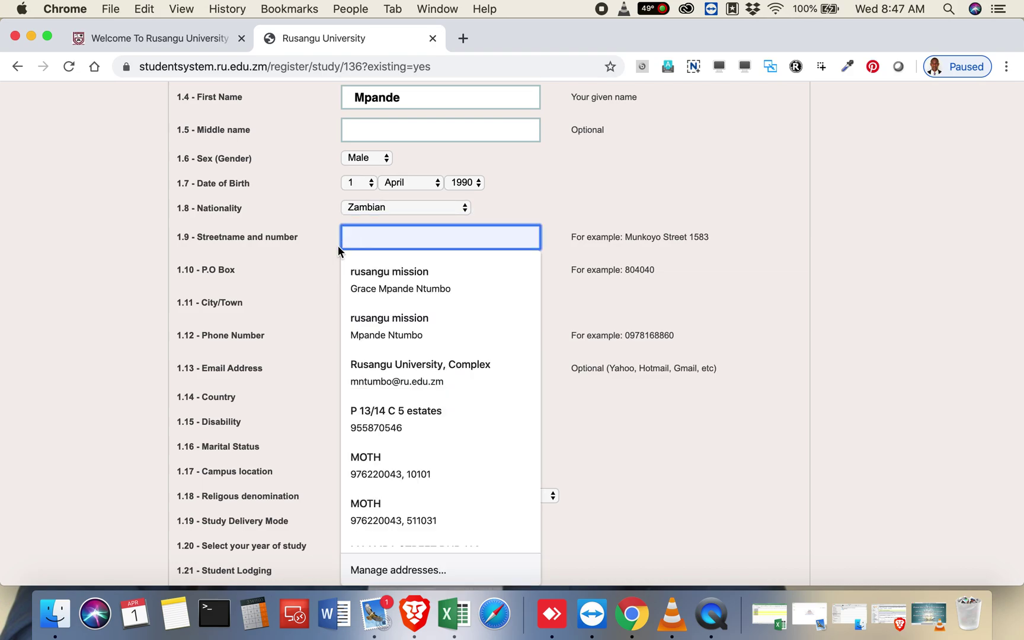
# Step: Enter the street address, the P.O. box number and city Monze
pyautogui.press('Escape')
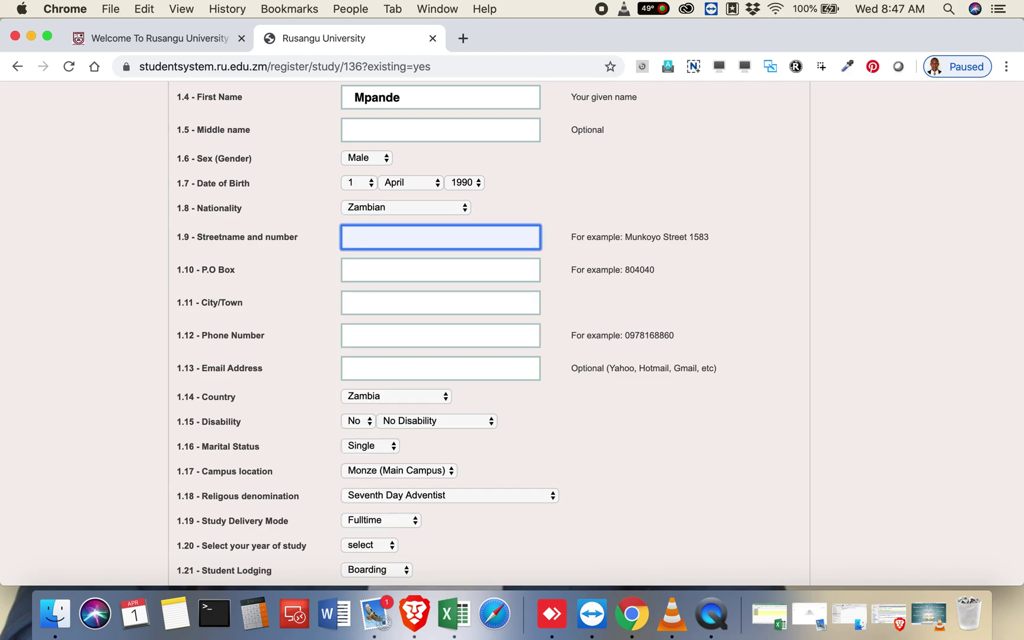
pyautogui.write('Rusanf')
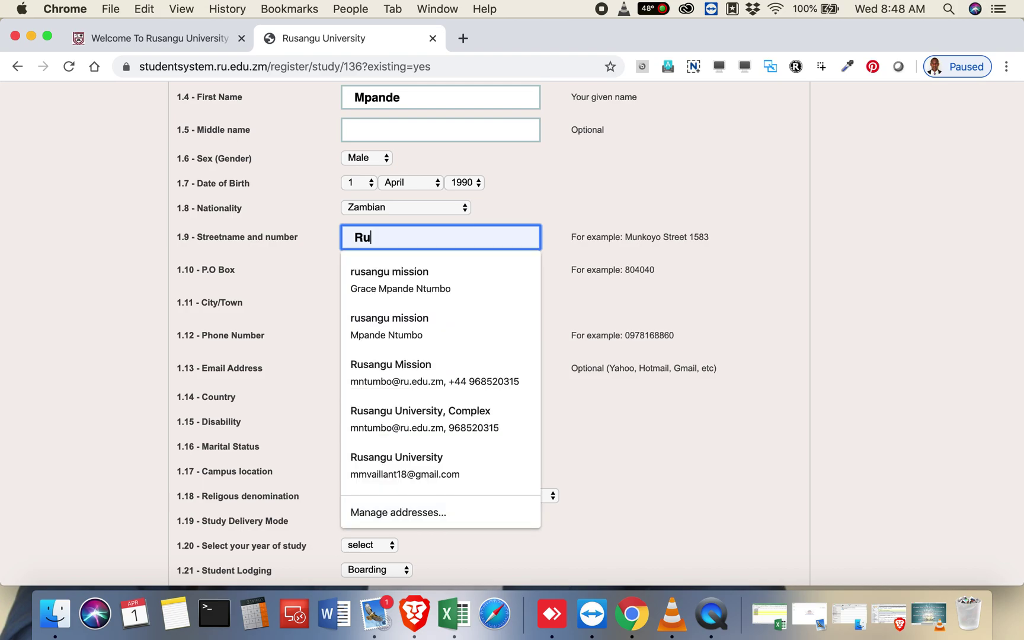
pyautogui.press('BackSpace')
pyautogui.press('BackSpace')
pyautogui.press('BackSpace')
pyautogui.press('BackSpace')
pyautogui.press('BackSpace')
pyautogui.press('BackSpace')
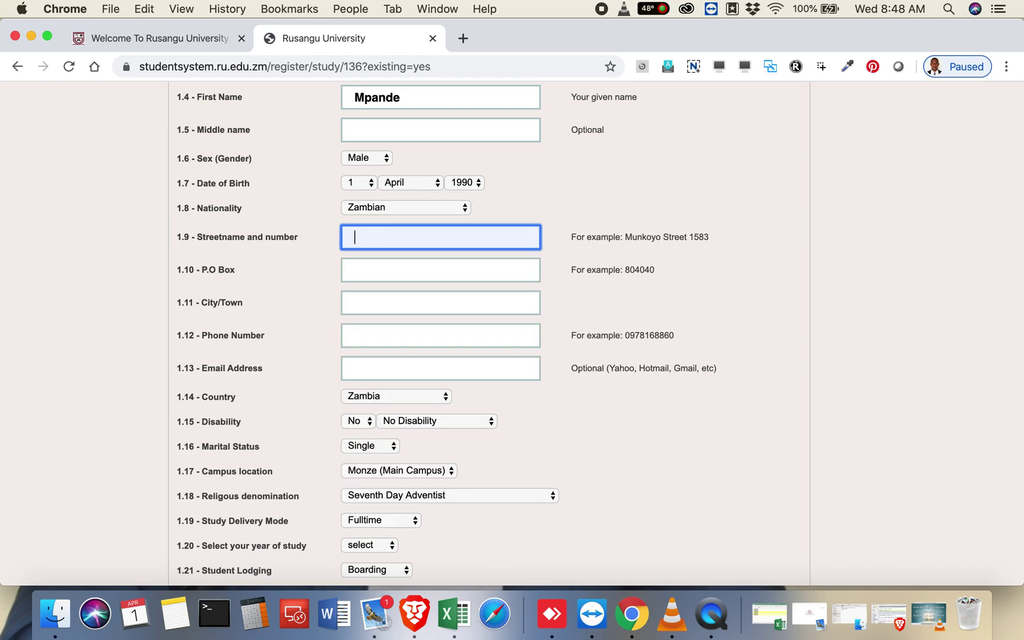
pyautogui.write('rusangu')
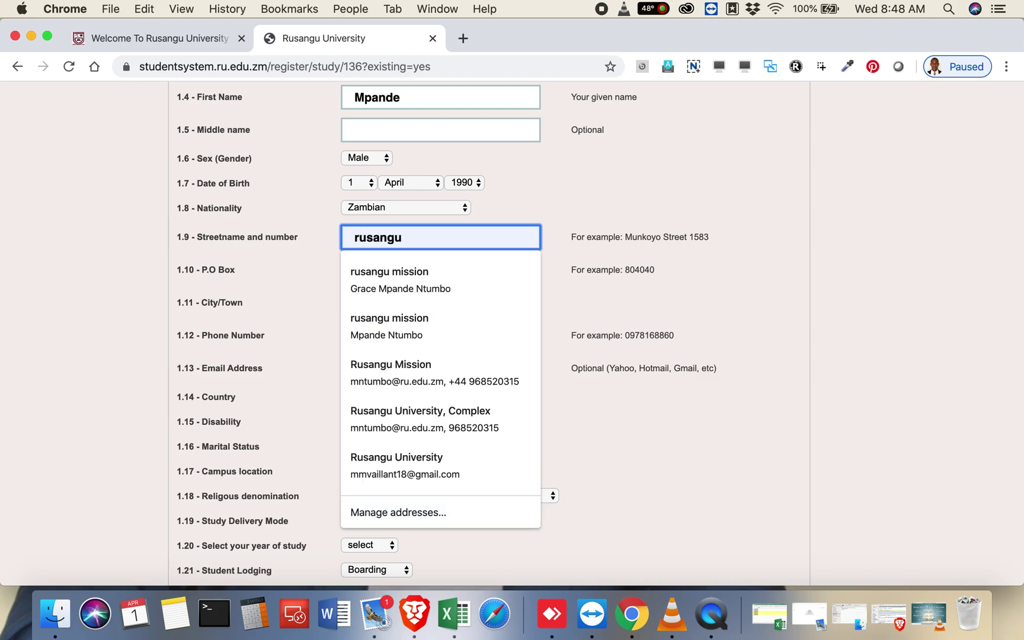
pyautogui.press('BackSpace')
pyautogui.press('BackSpace')
pyautogui.press('BackSpace')
pyautogui.press('BackSpace')
pyautogui.press('BackSpace')
pyautogui.press('BackSpace')
pyautogui.press('BackSpace')
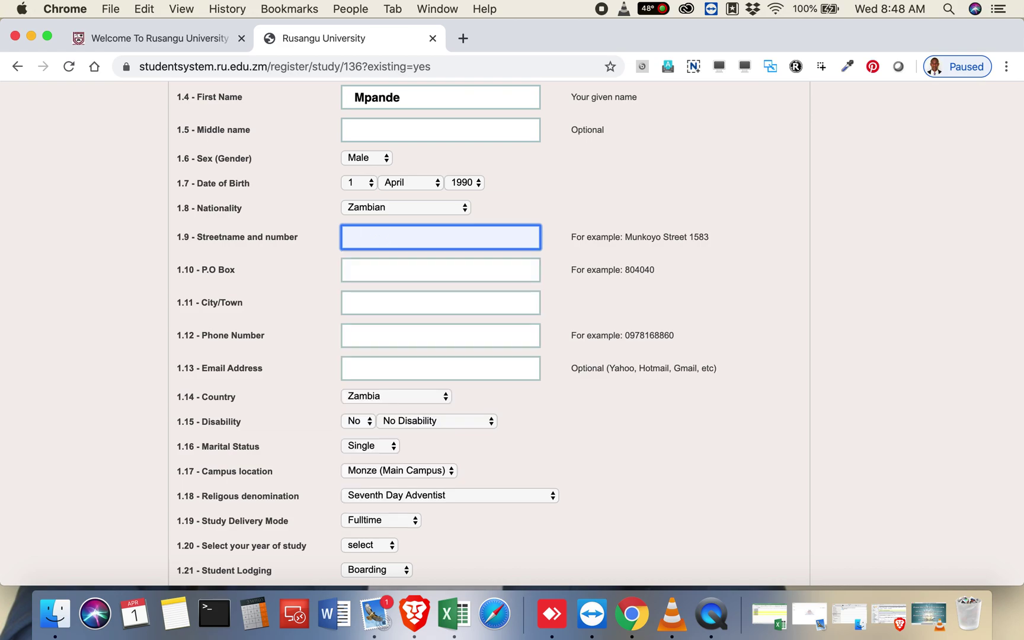
pyautogui.write('Rusangu ')
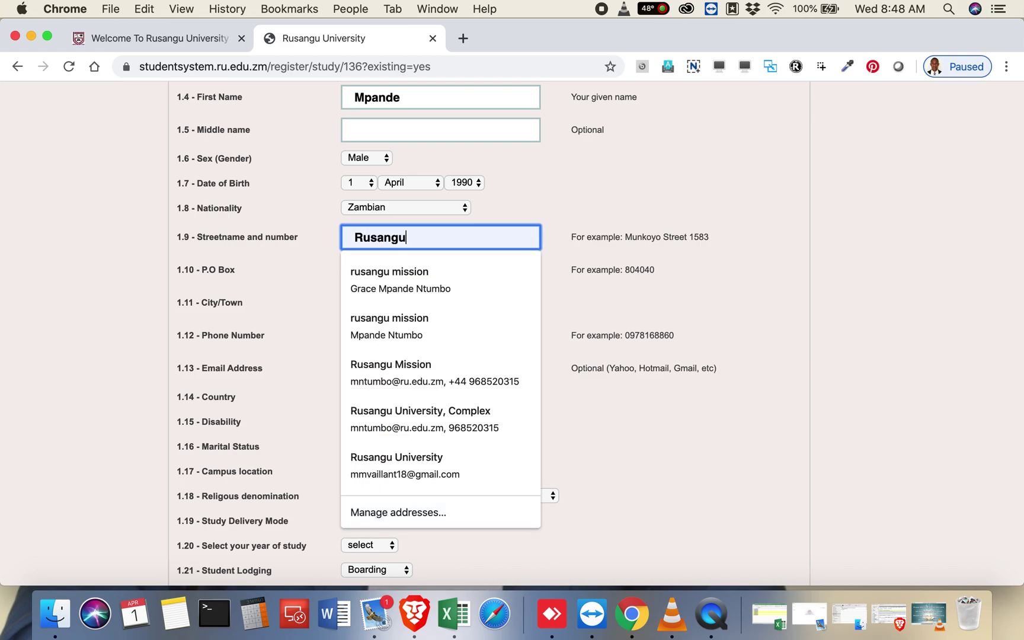
pyautogui.write('Universit')
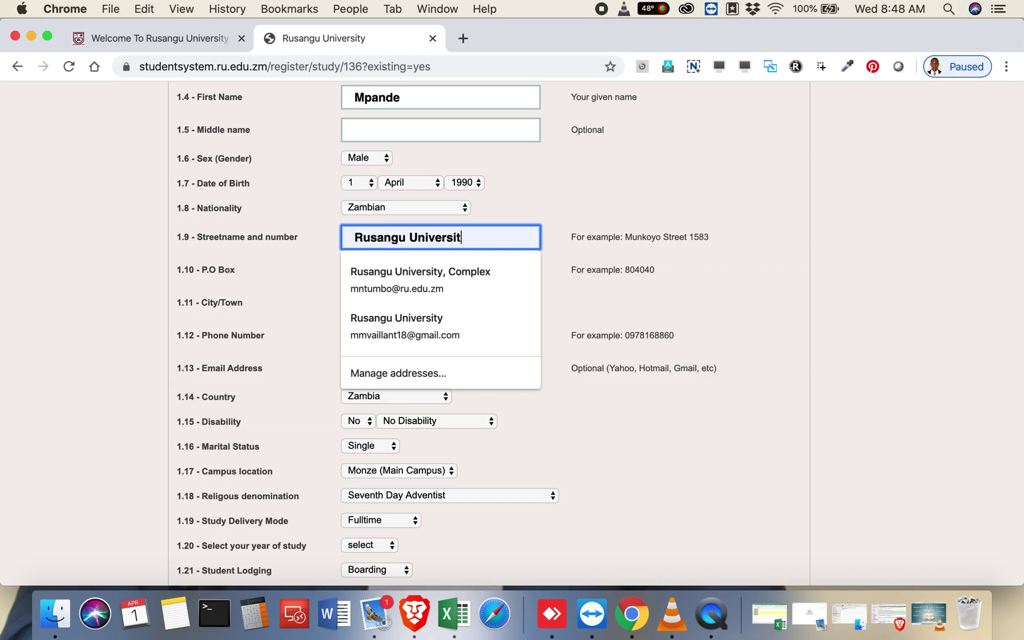
pyautogui.write('y,')
pyautogui.click(440, 269)
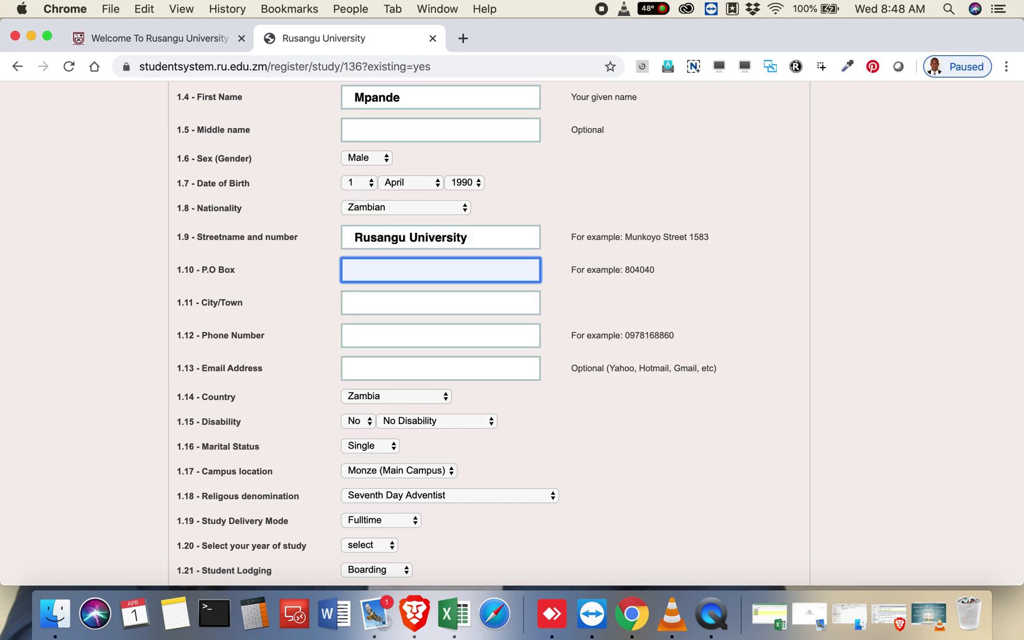
pyautogui.write('660')
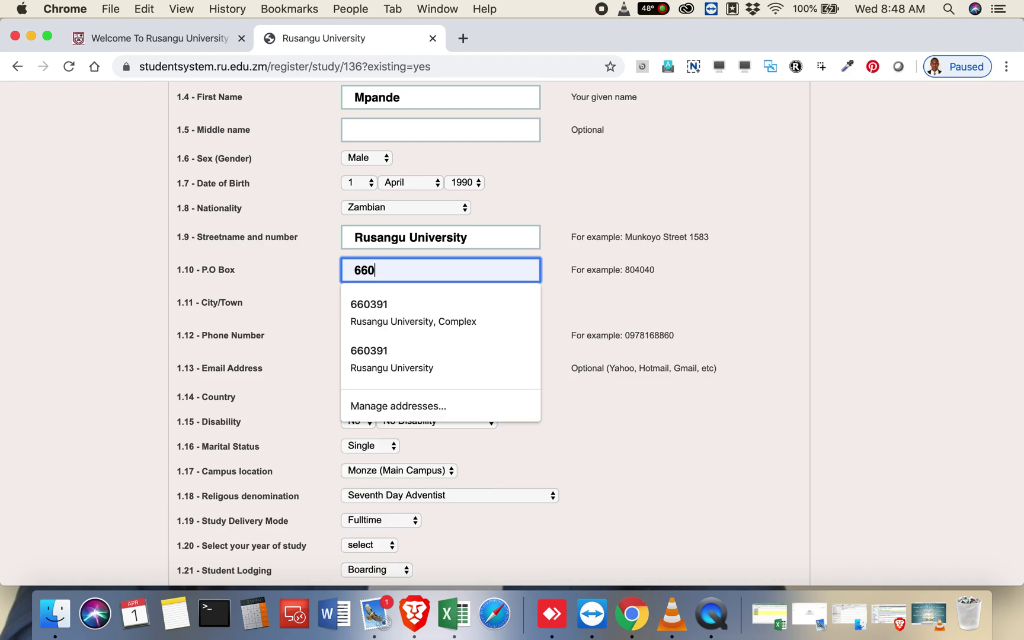
pyautogui.write('391')
pyautogui.press('Tab')
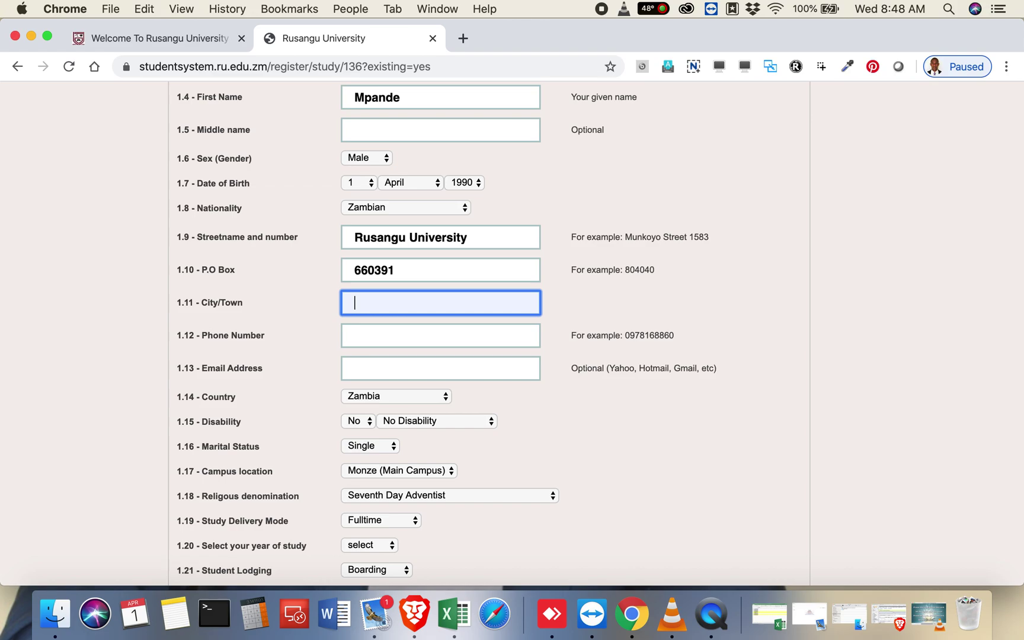
pyautogui.write('Monze')
# Step: Enter the student's phone number and e-mail address
pyautogui.press('Tab')
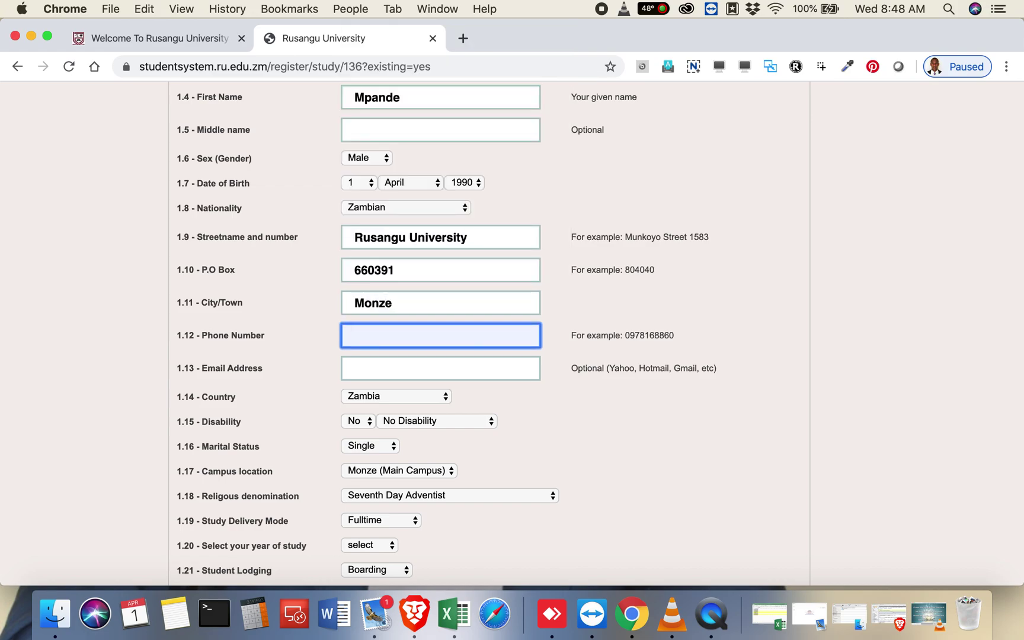
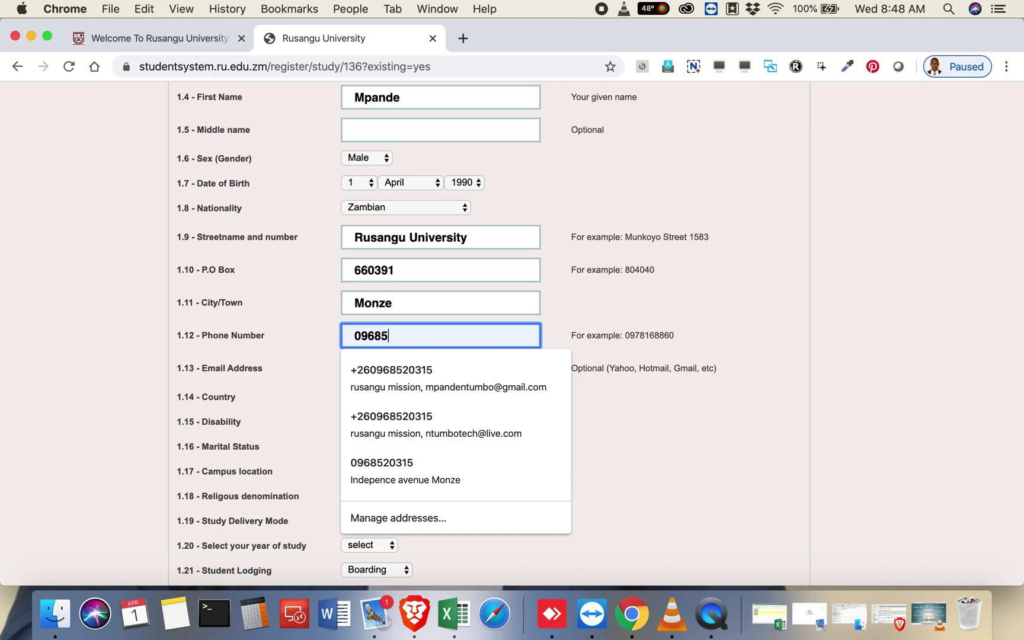
pyautogui.press('Tab')
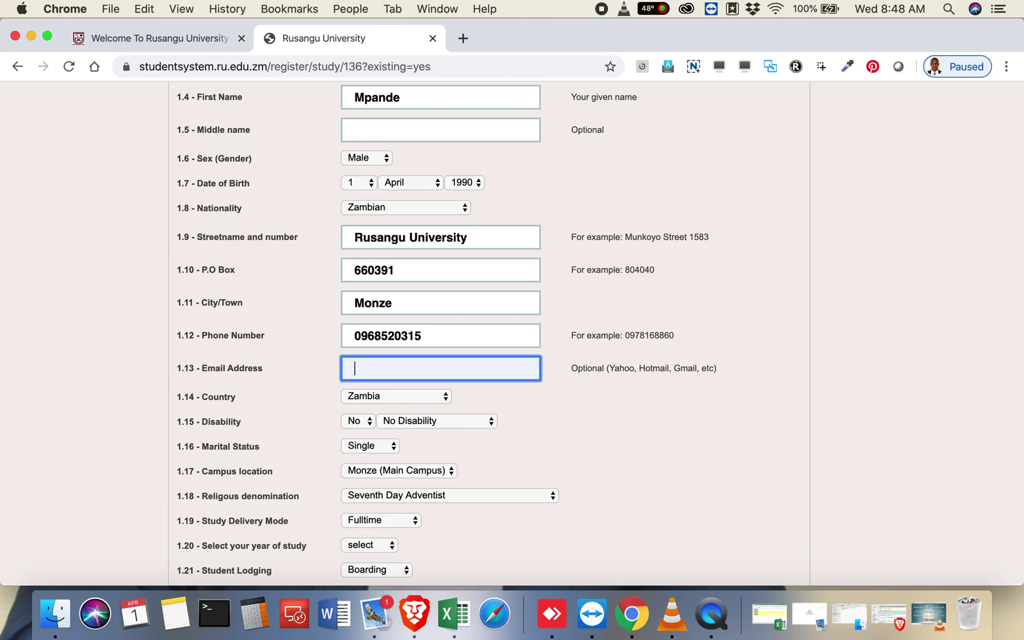
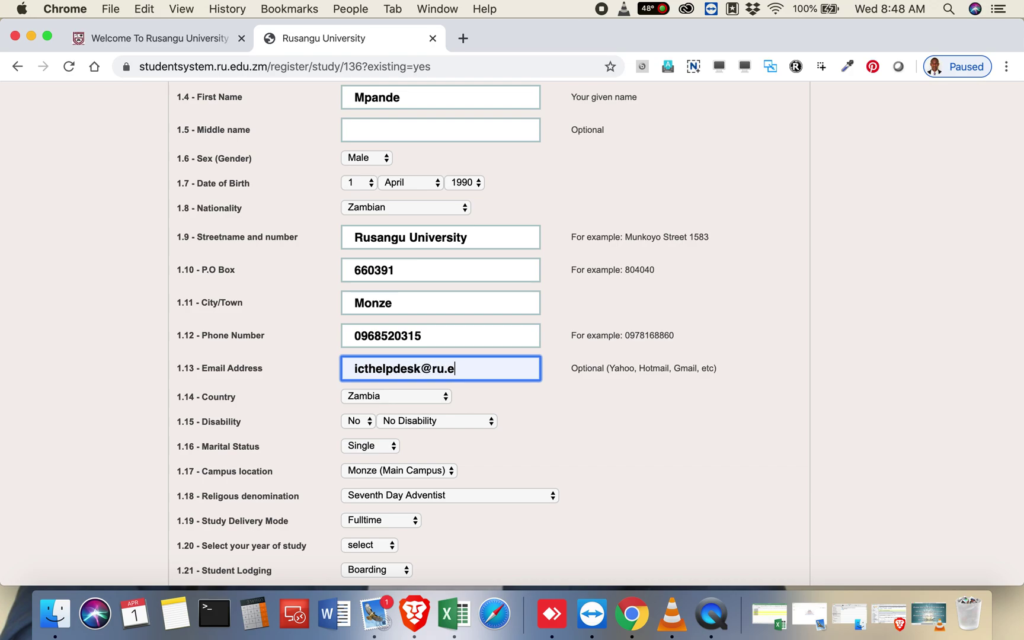
pyautogui.scroll(-5, 488, 333)
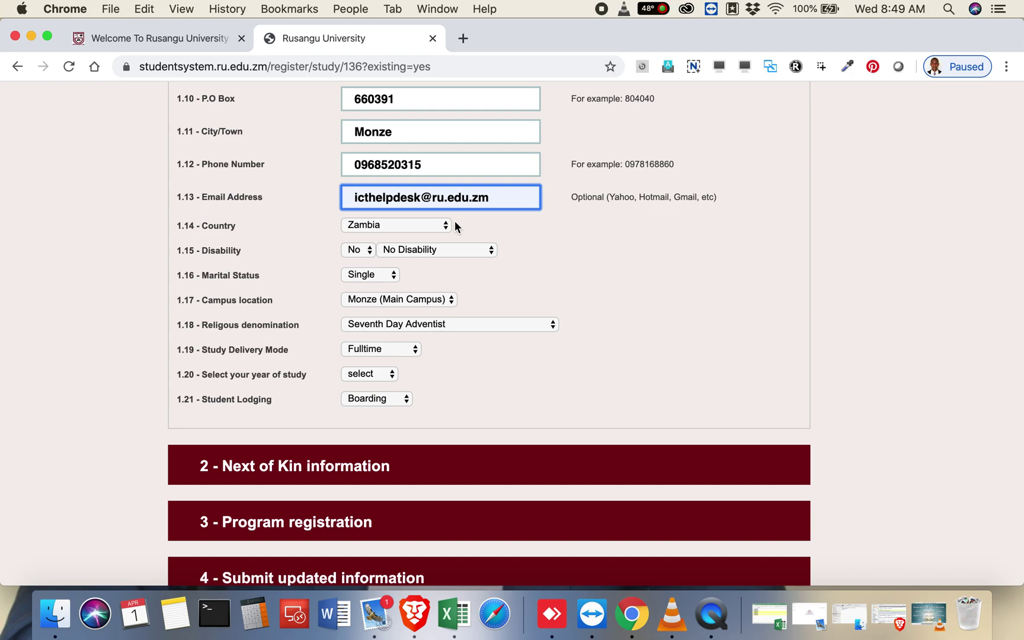
pyautogui.click(477, 230)
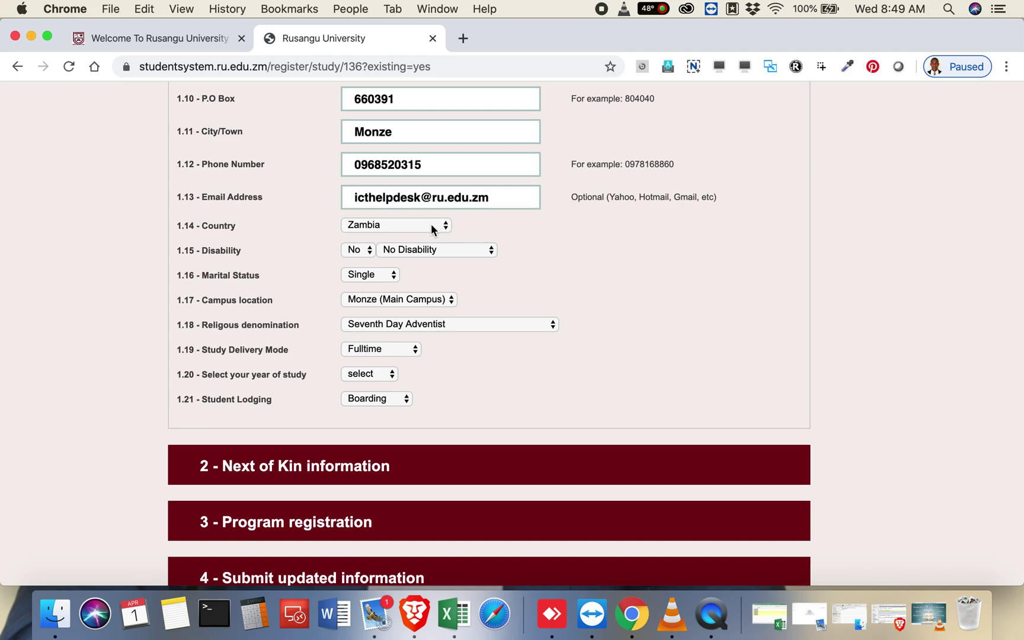
# Step: Set disability to Yes, marital status to Married, and campus to Monze (Main Campus)
pyautogui.click(360, 251)
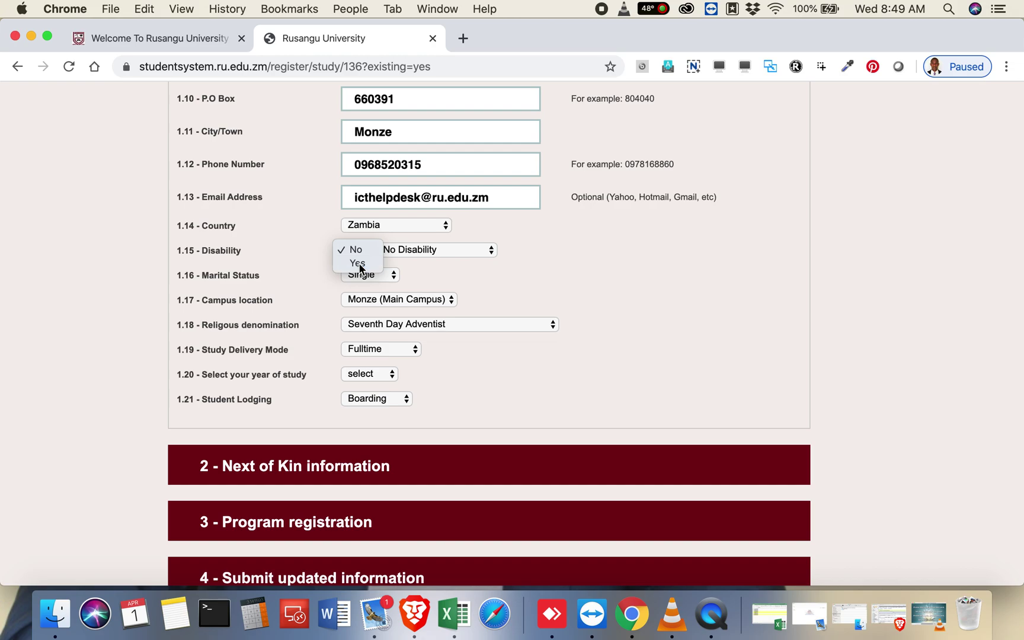
pyautogui.click(359, 264)
pyautogui.scroll(-2, 303, 269)
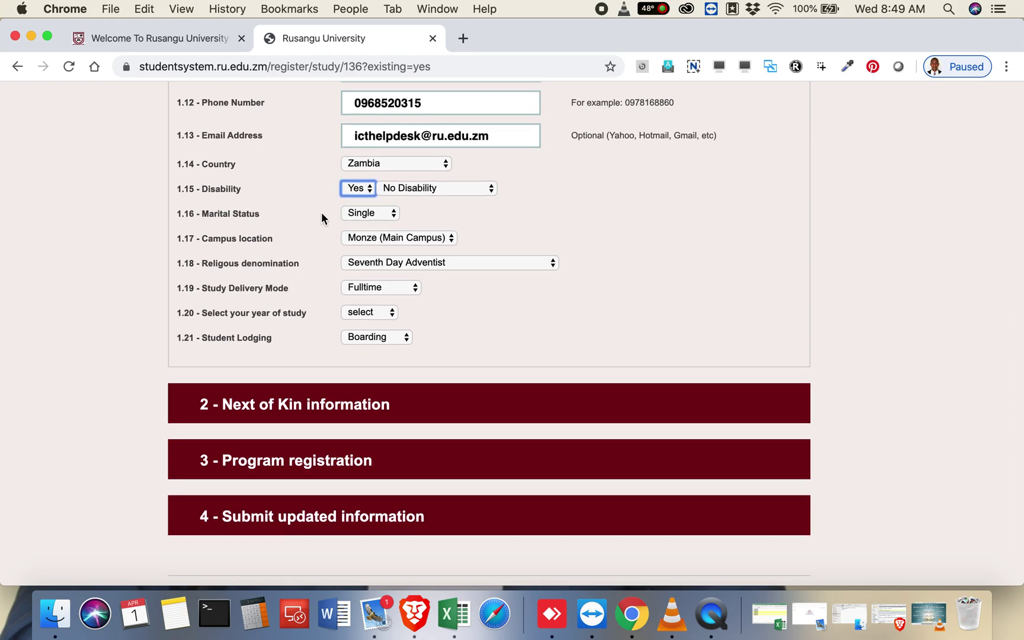
pyautogui.click(370, 212)
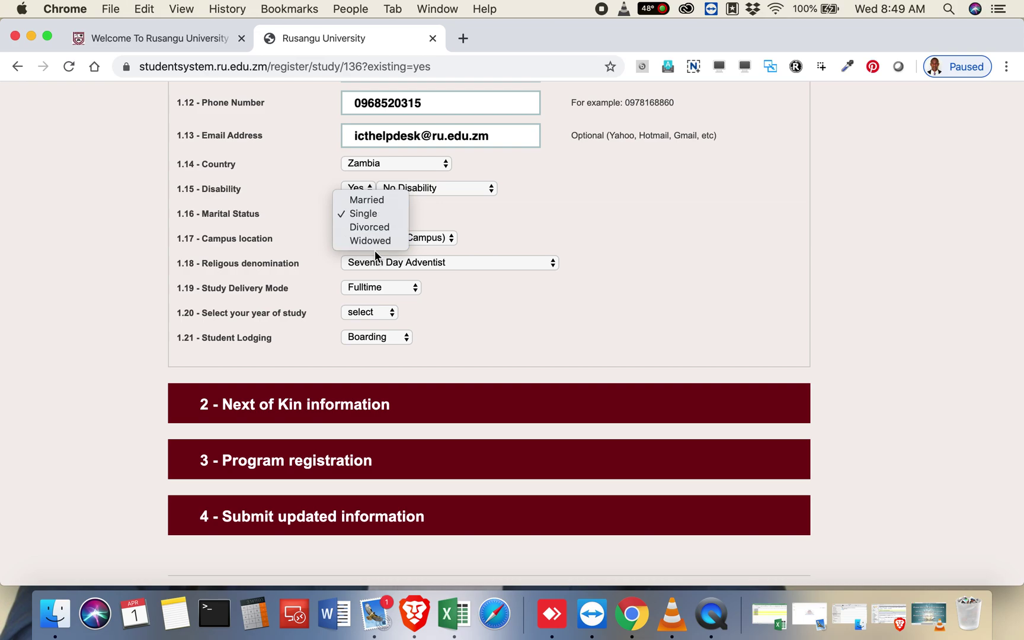
pyautogui.click(383, 199)
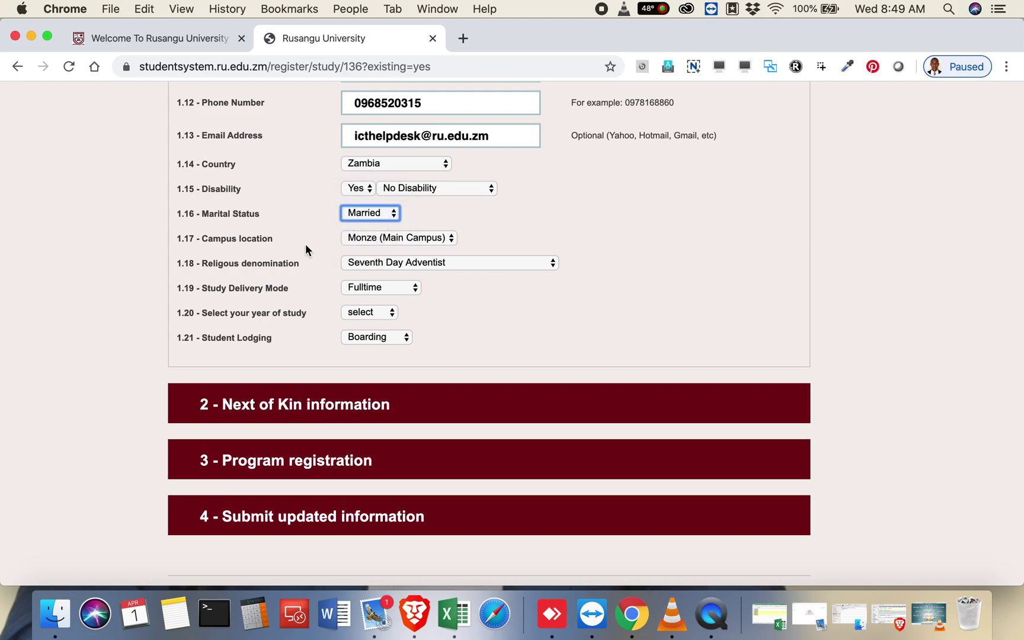
pyautogui.scroll(-2, 307, 245)
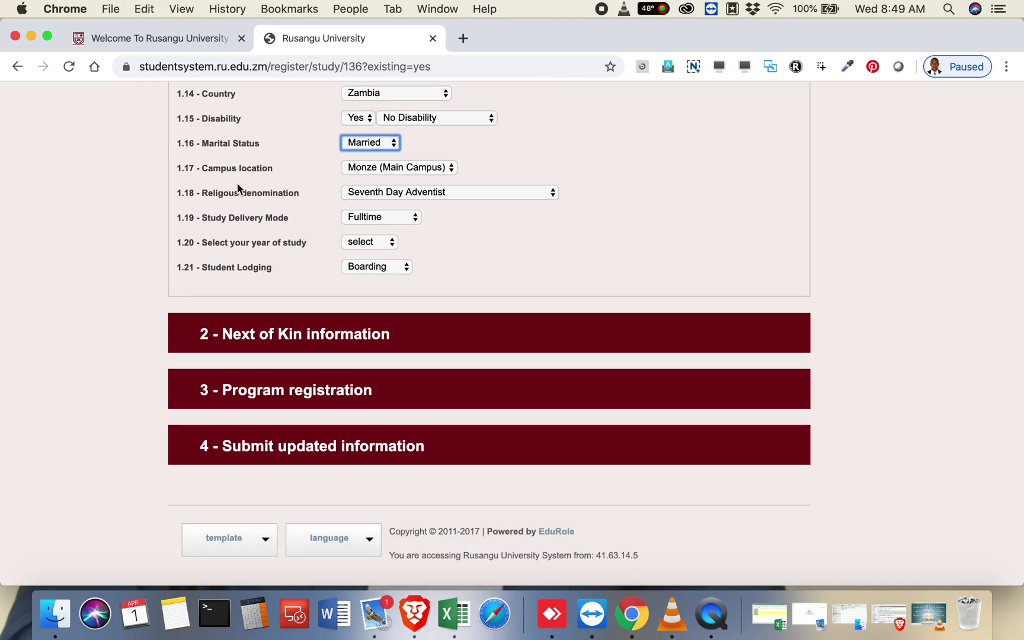
pyautogui.click(365, 169)
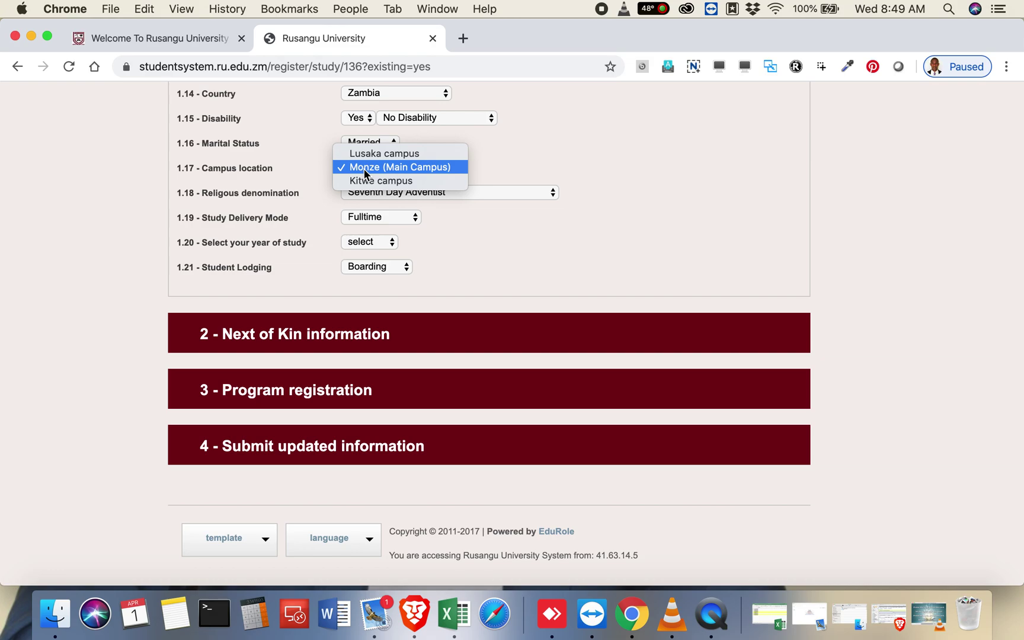
pyautogui.click(380, 154)
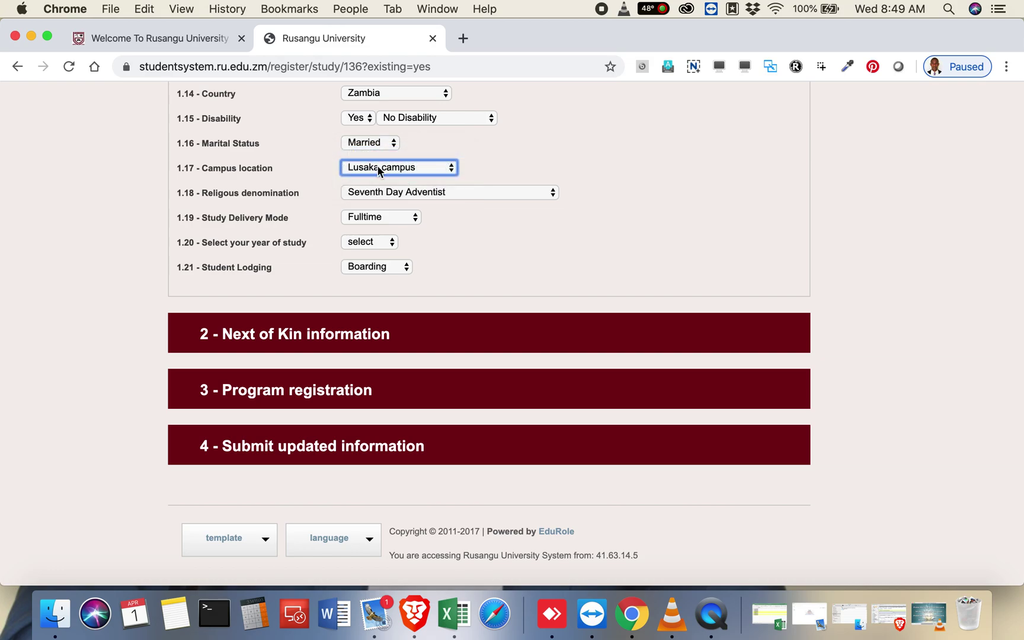
pyautogui.click(377, 164)
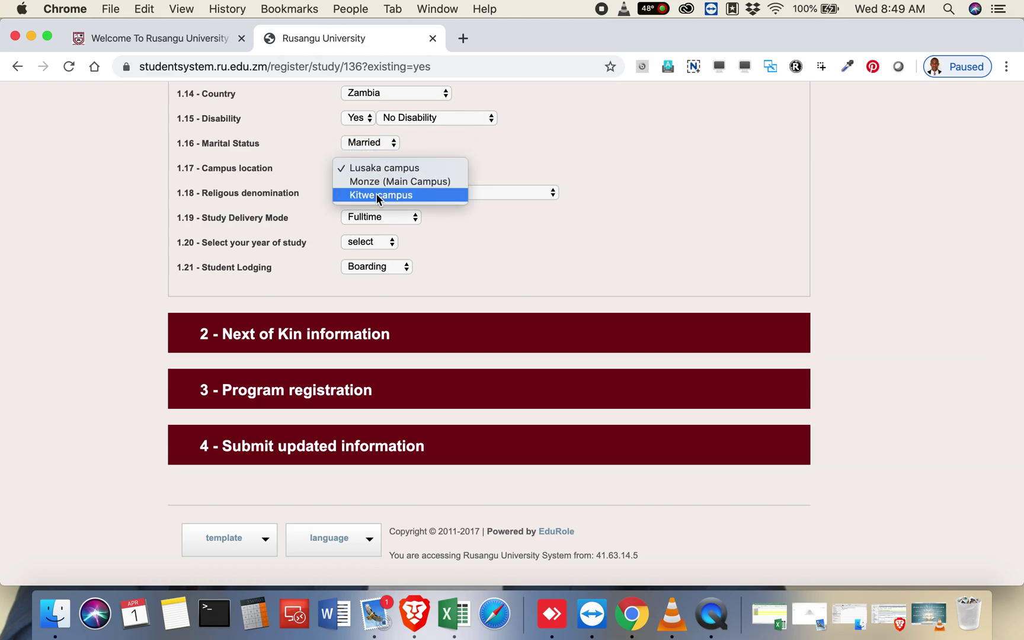
pyautogui.click(375, 193)
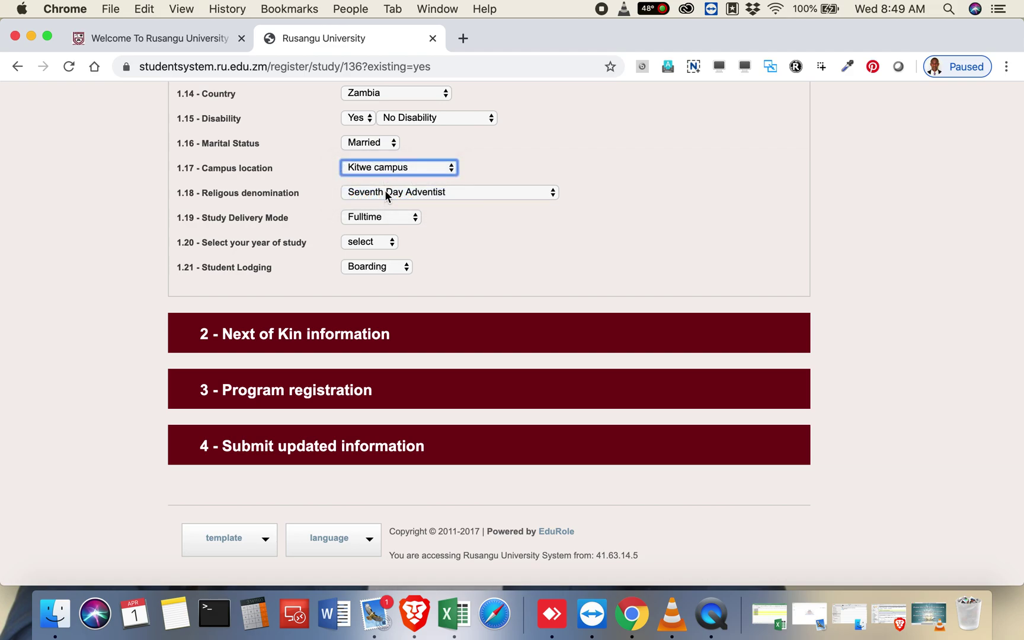
pyautogui.click(410, 170)
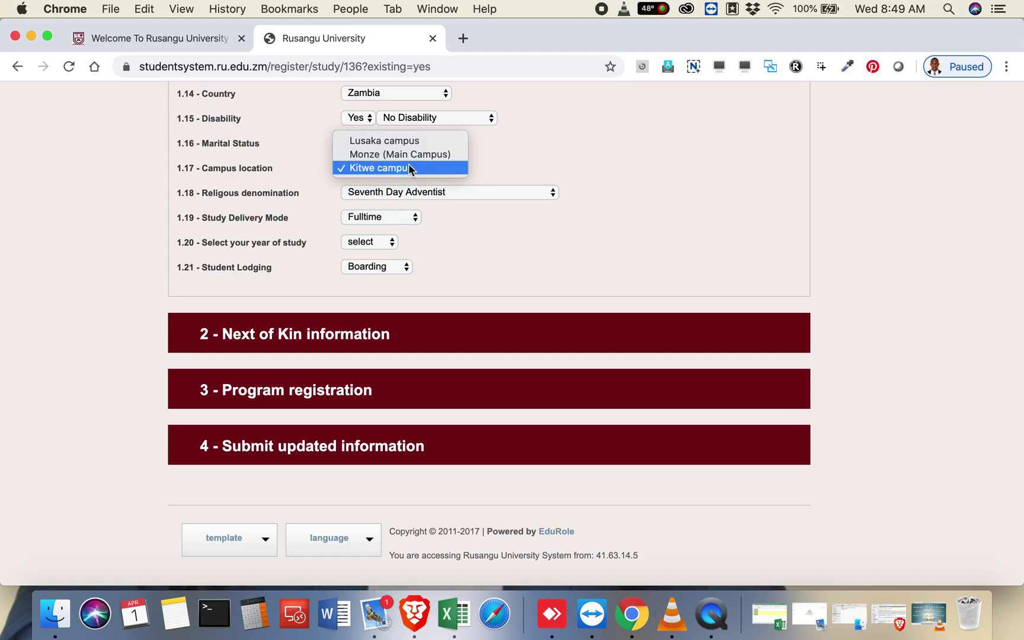
pyautogui.click(410, 155)
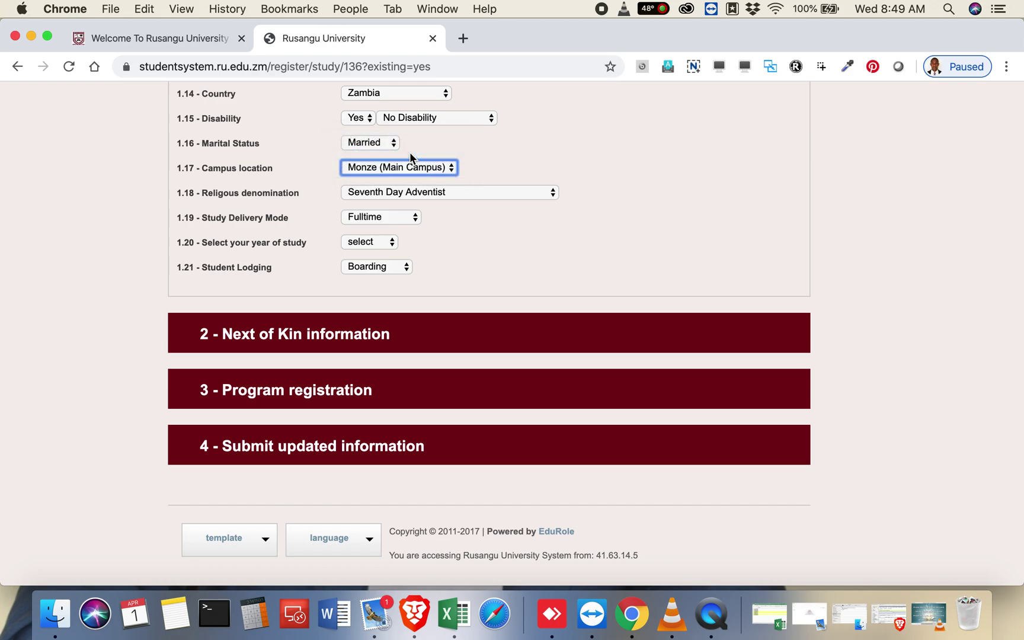
# Step: Keep denomination as Seventh Day Adventist and delivery mode as Block Release
pyautogui.scroll(-1, 278, 207)
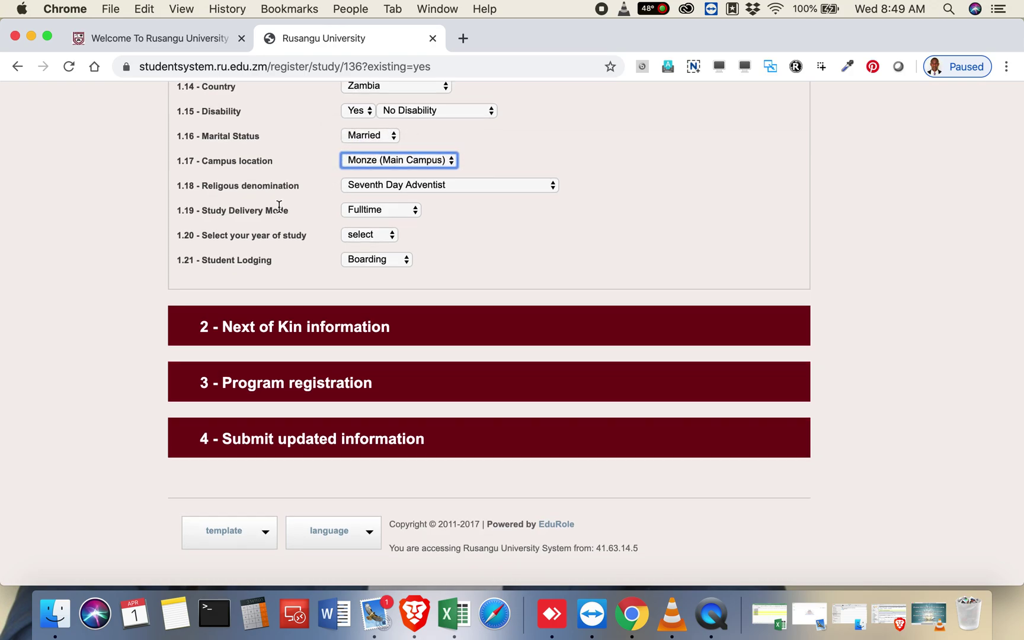
pyautogui.click(389, 187)
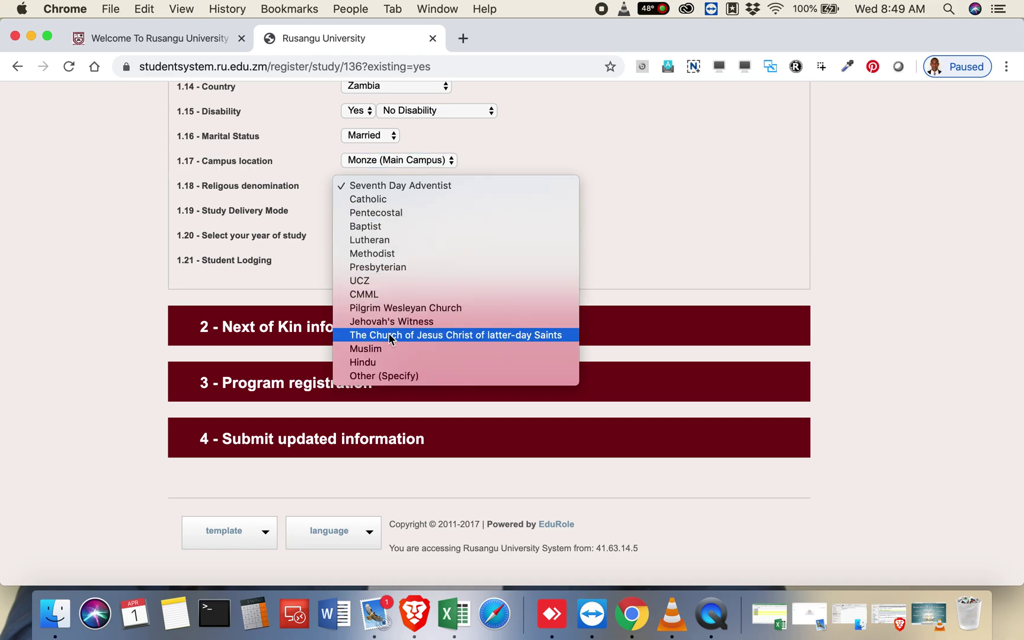
pyautogui.click(276, 173)
pyautogui.click(391, 184)
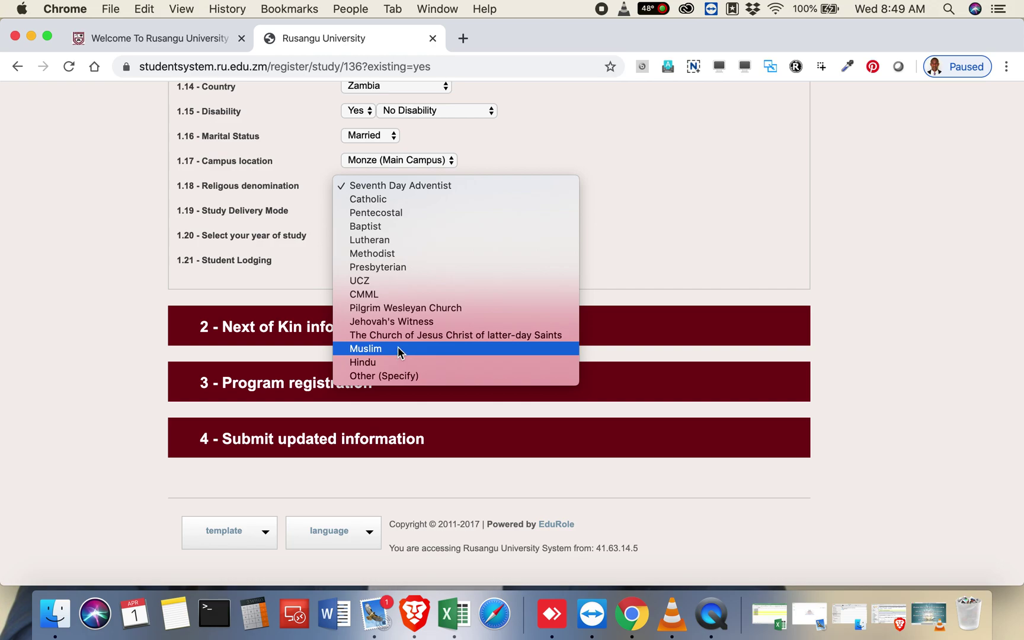
pyautogui.click(294, 263)
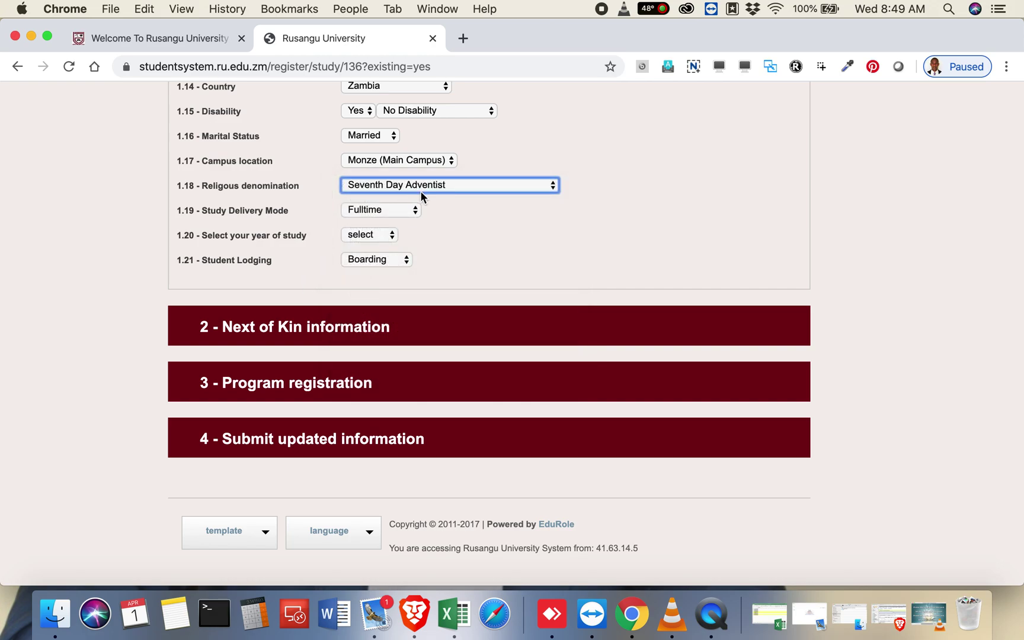
pyautogui.click(389, 212)
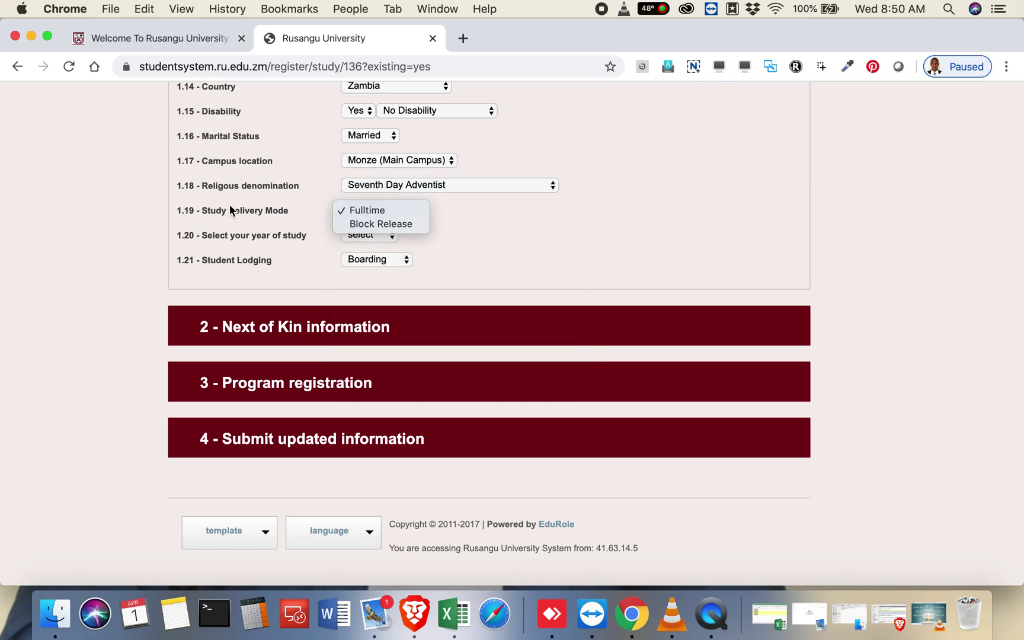
pyautogui.click(349, 225)
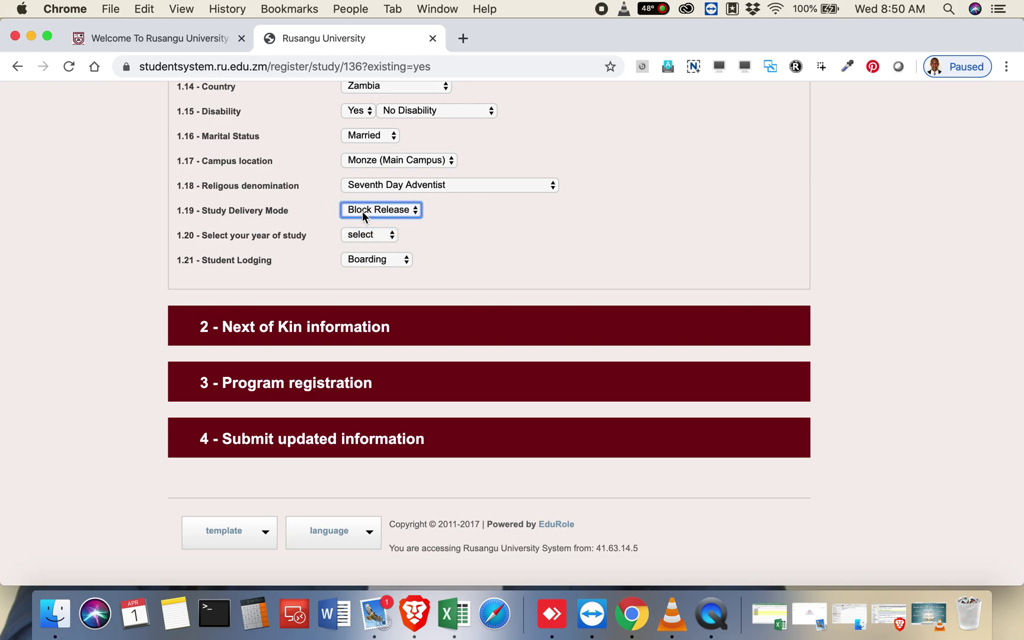
pyautogui.click(362, 211)
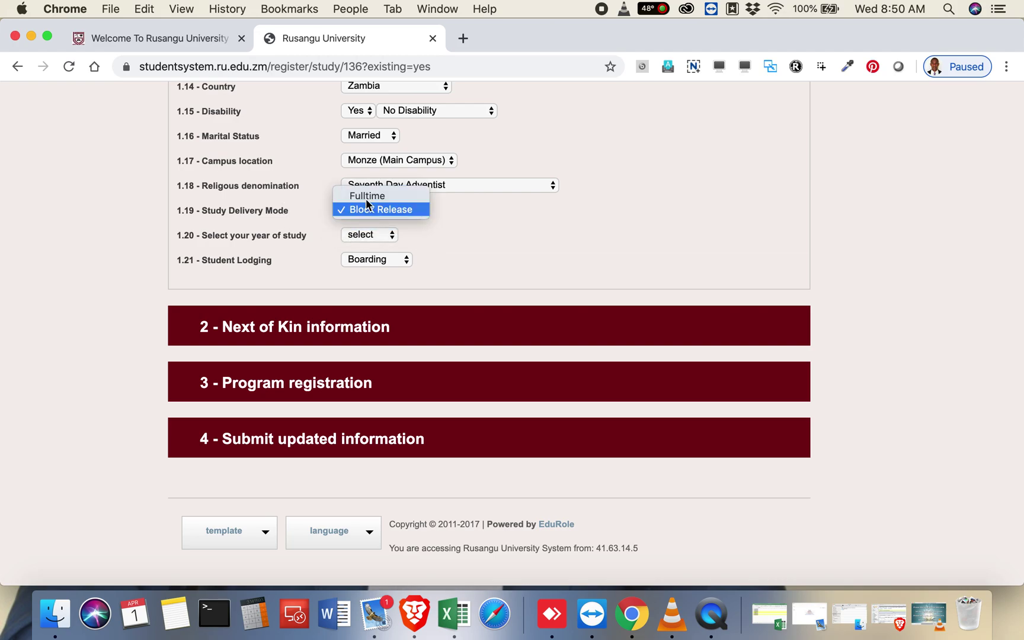
pyautogui.click(345, 209)
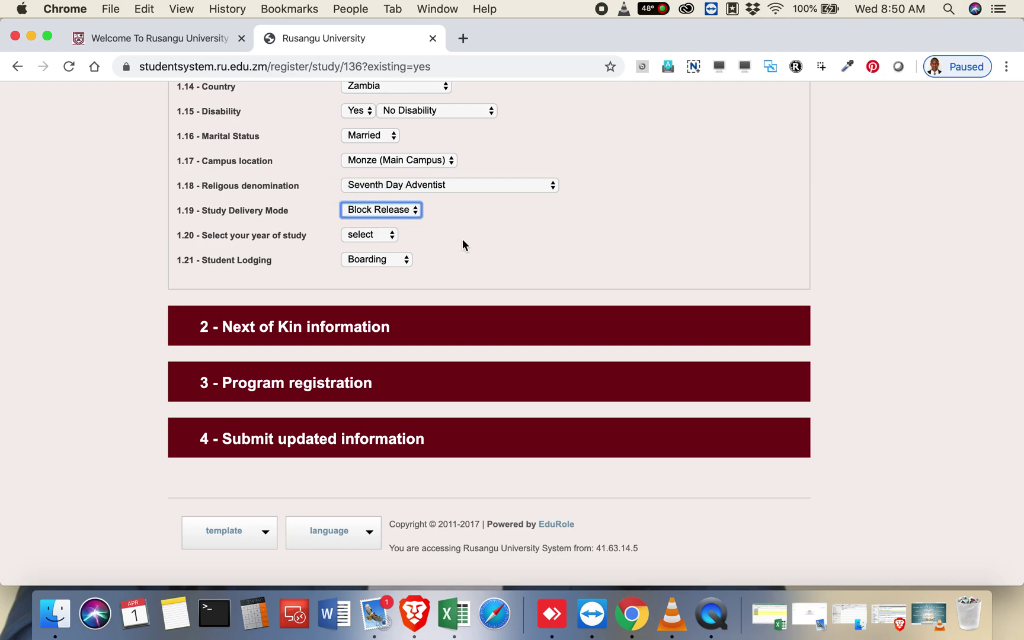
# Step: Set year of study to 1st Year and student lodging to Day Scholar
pyautogui.click(390, 236)
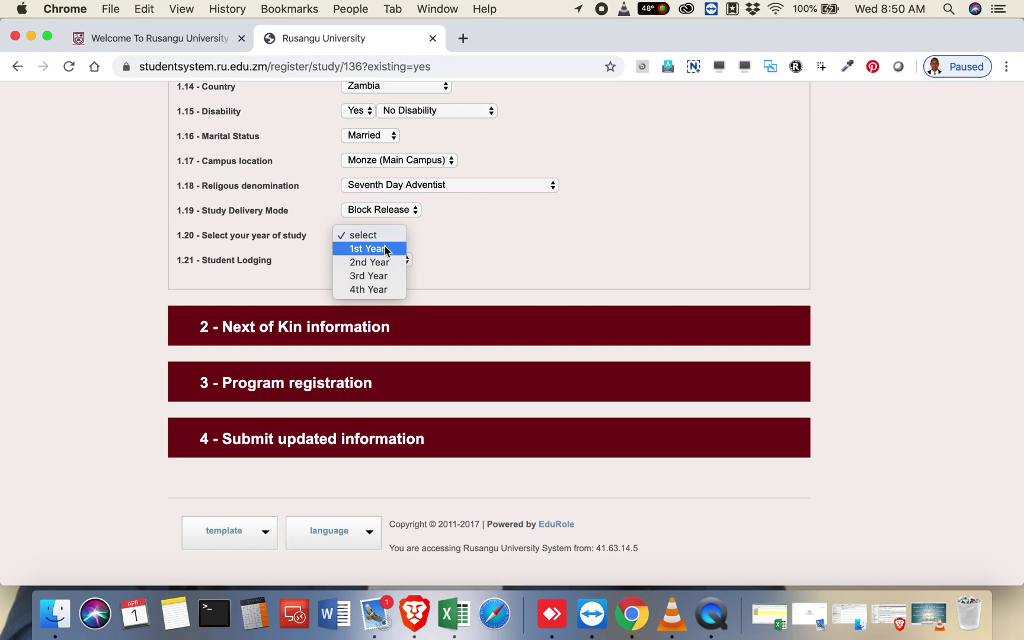
pyautogui.click(384, 248)
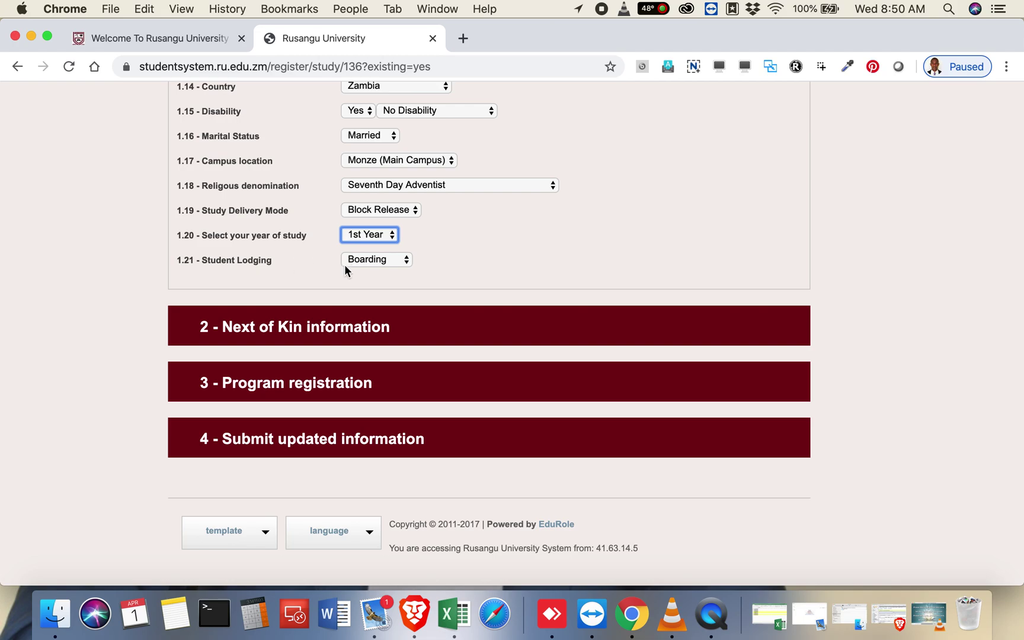
pyautogui.click(397, 259)
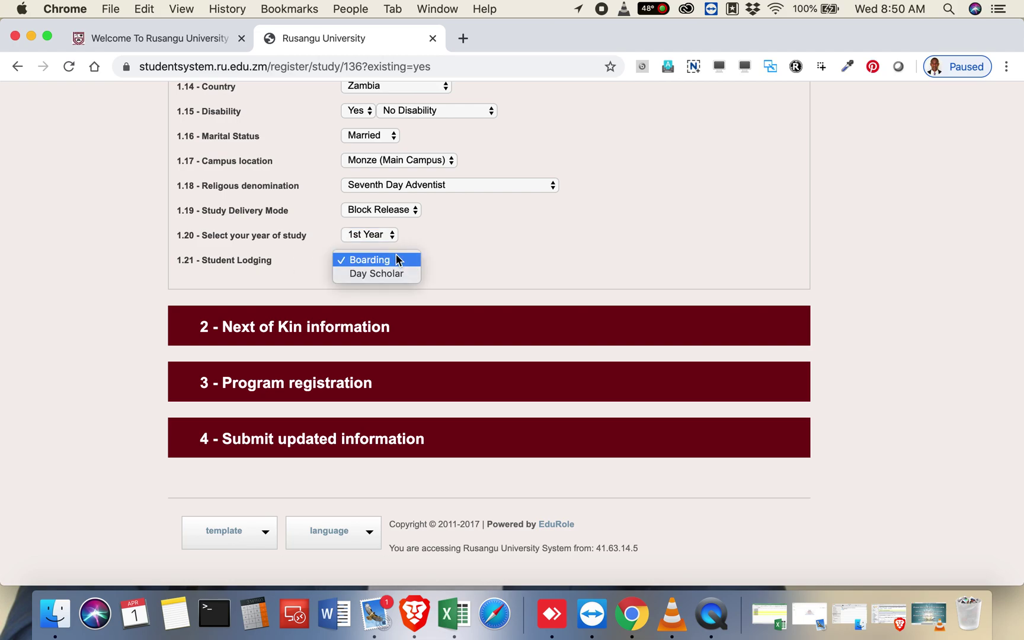
pyautogui.click(376, 234)
pyautogui.click(374, 236)
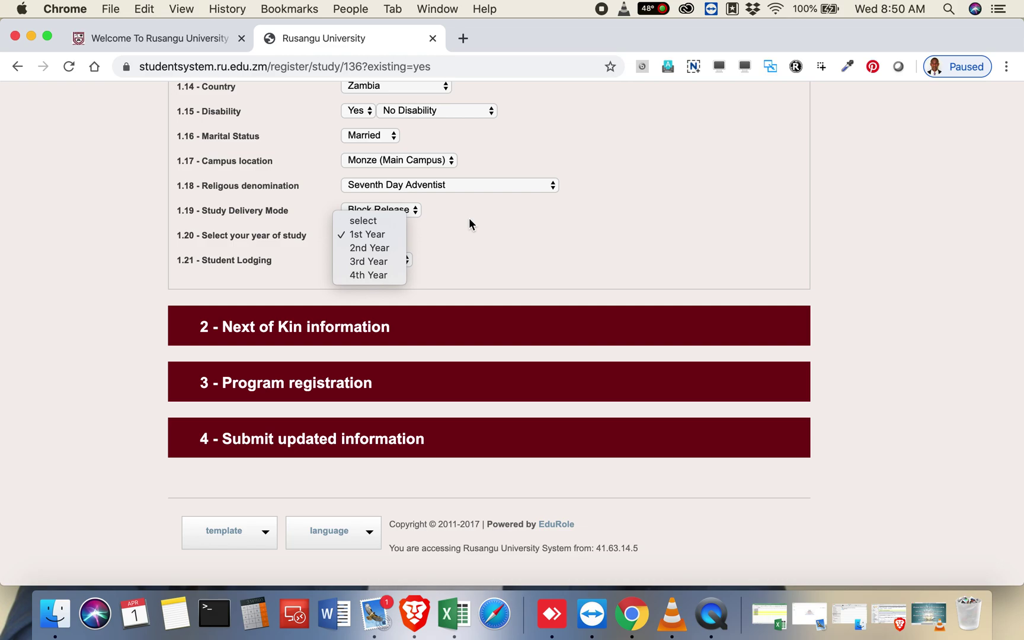
pyautogui.click(370, 236)
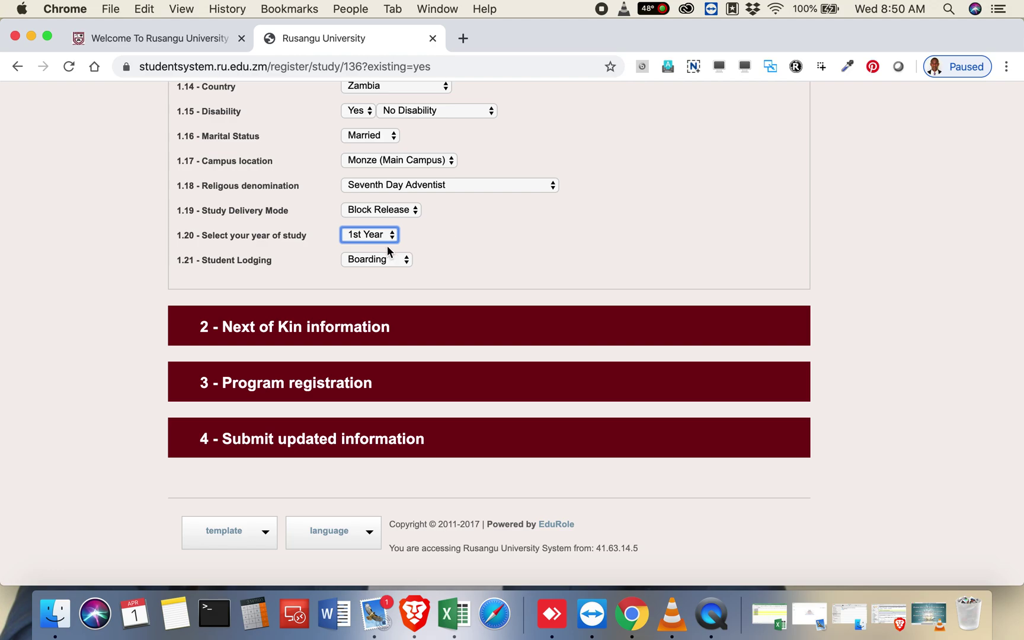
pyautogui.click(472, 244)
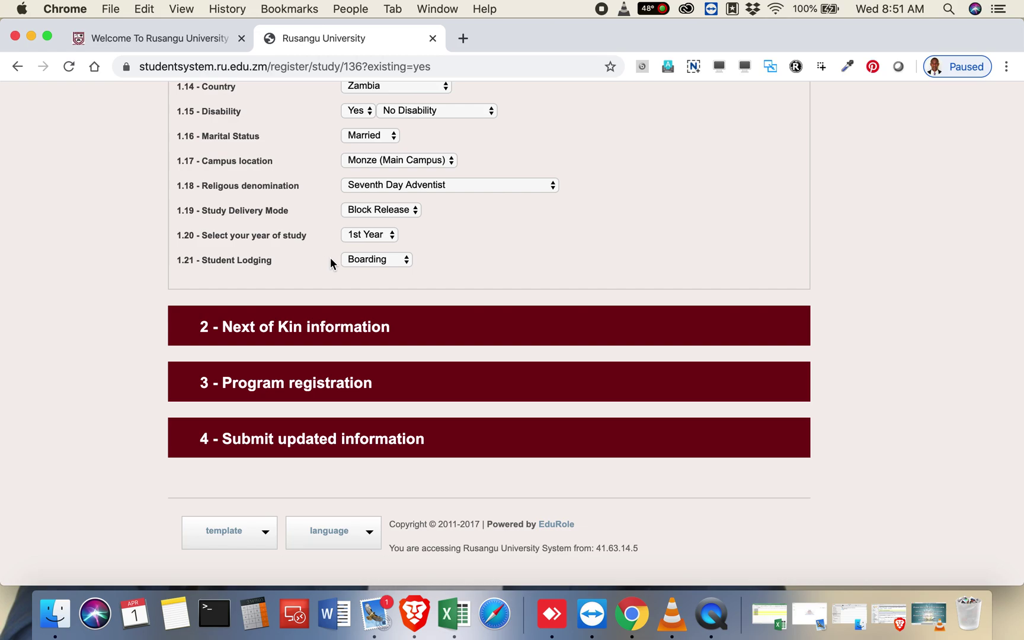
pyautogui.click(359, 259)
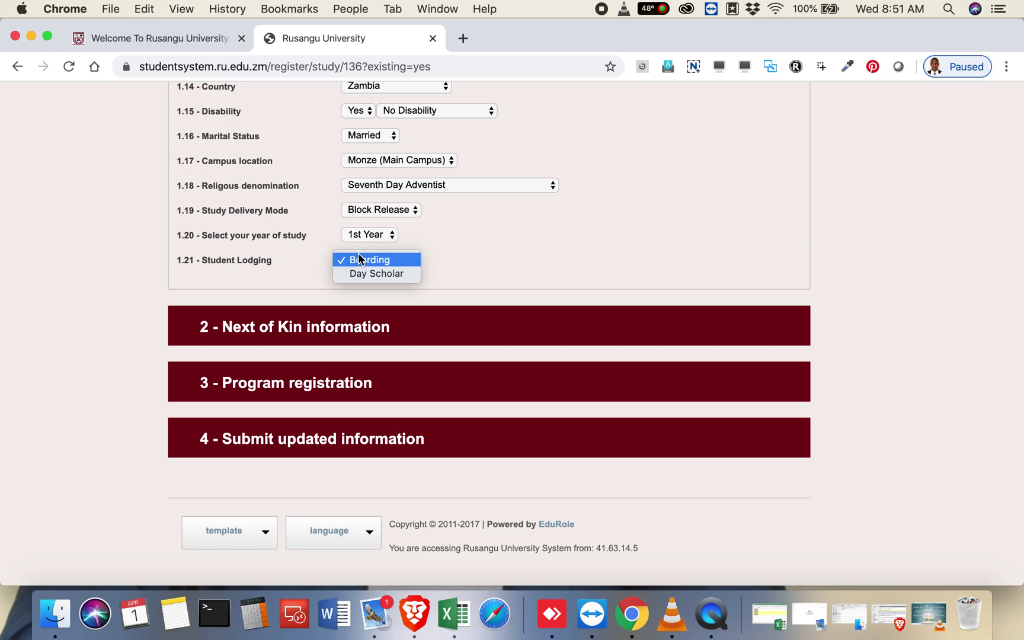
pyautogui.click(380, 274)
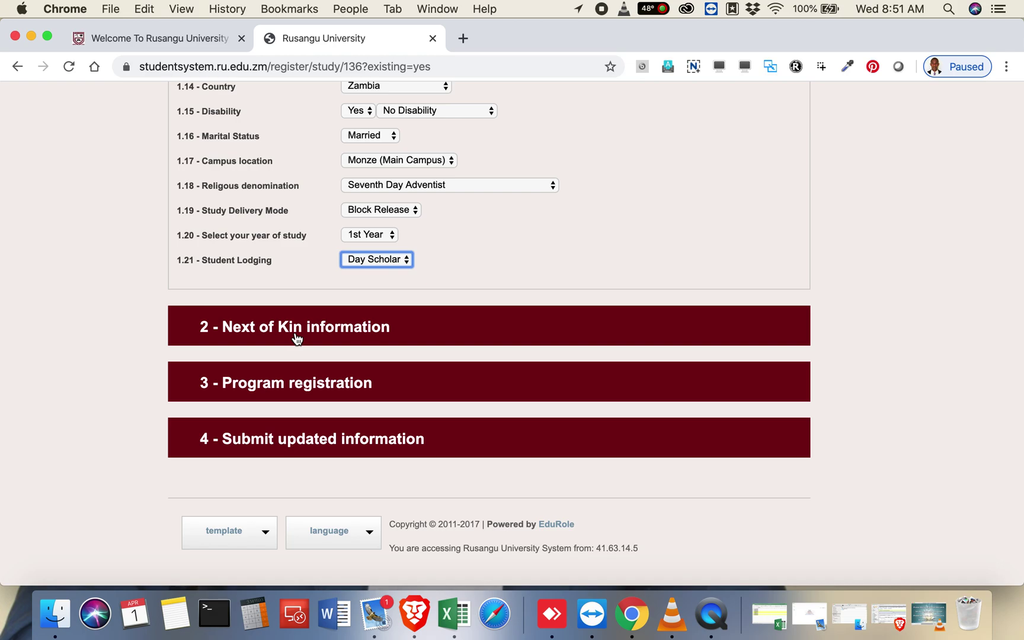
pyautogui.scroll(5, 297, 338)
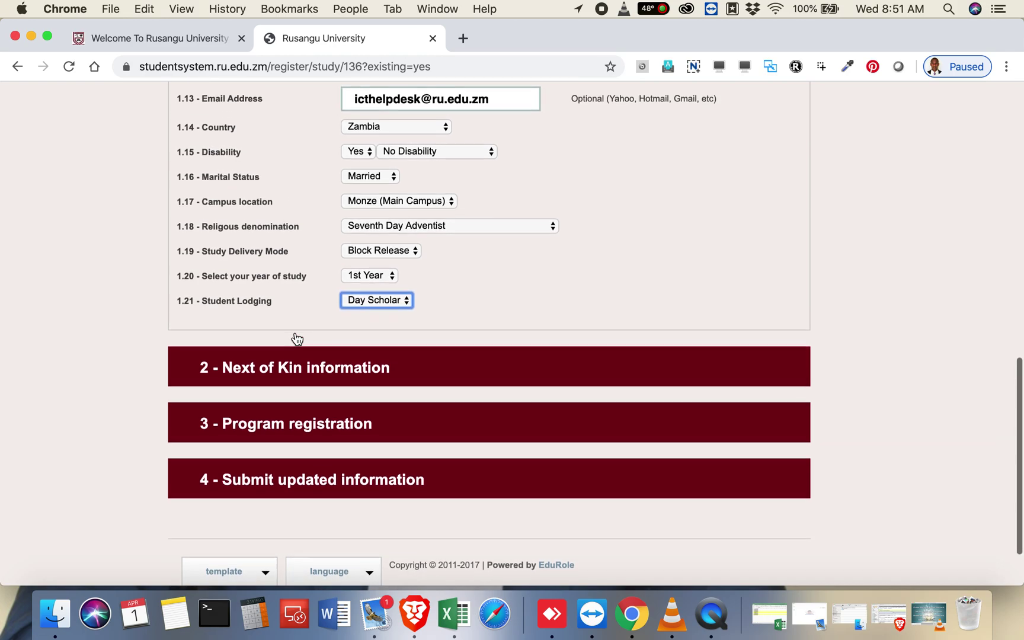
pyautogui.scroll(10, 297, 338)
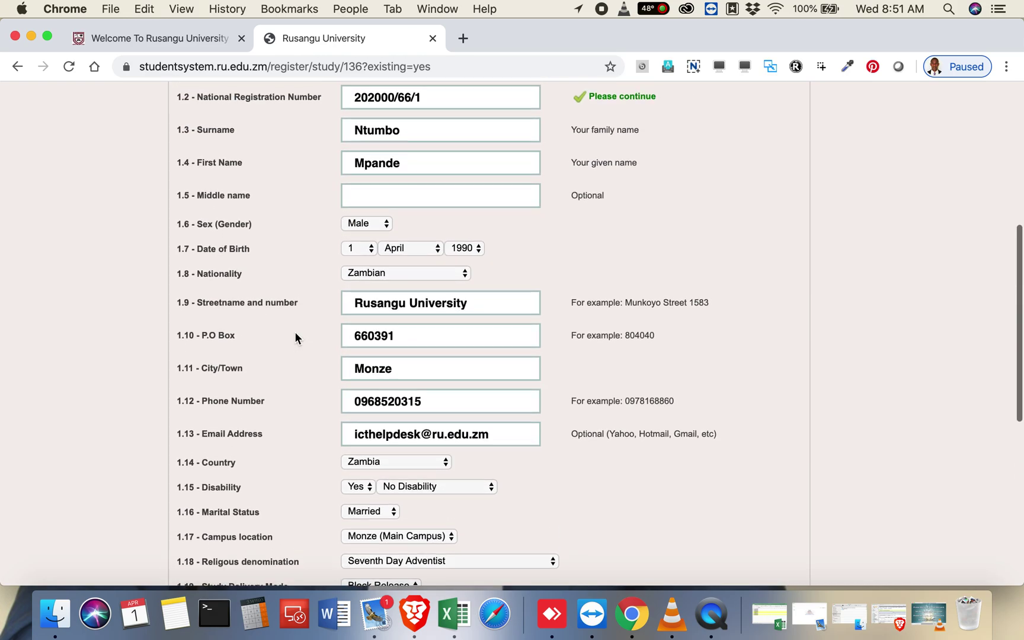
pyautogui.scroll(3, 295, 338)
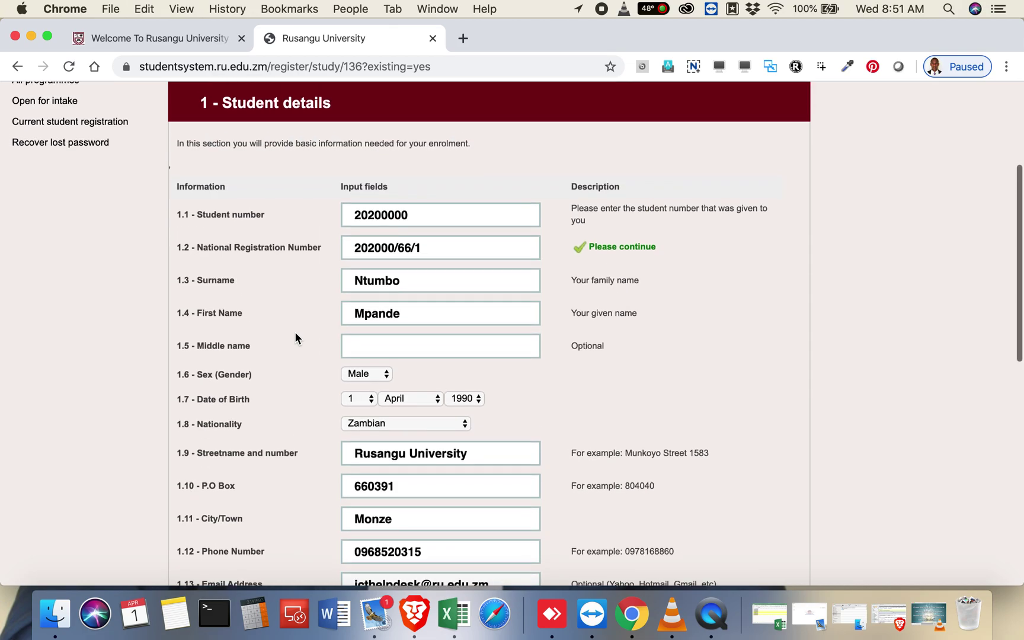
pyautogui.scroll(-2, 295, 338)
pyautogui.scroll(-6, 295, 338)
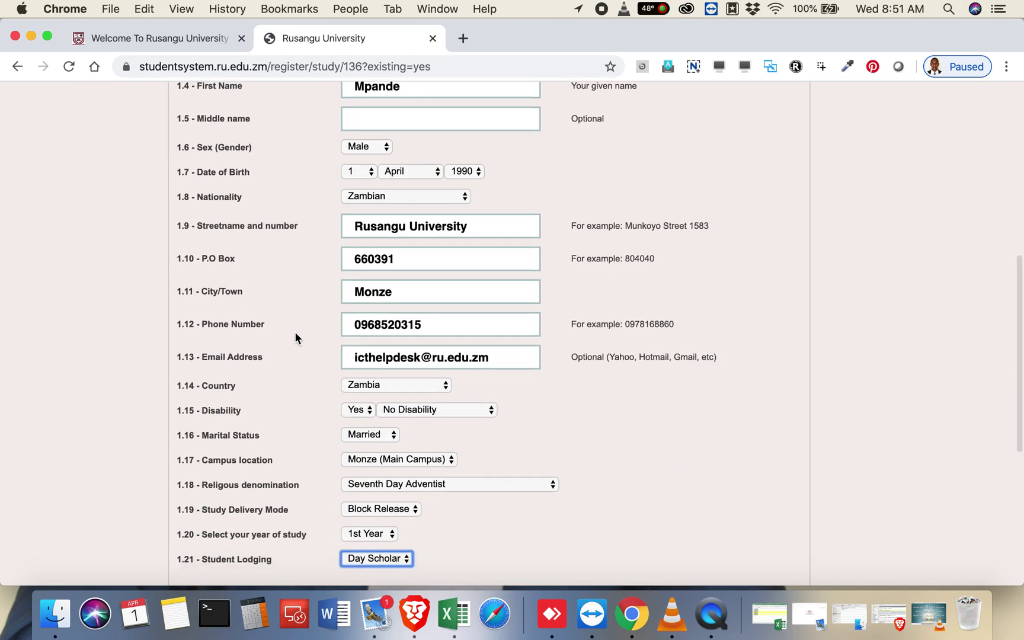
pyautogui.scroll(4, 296, 338)
pyautogui.scroll(7, 295, 336)
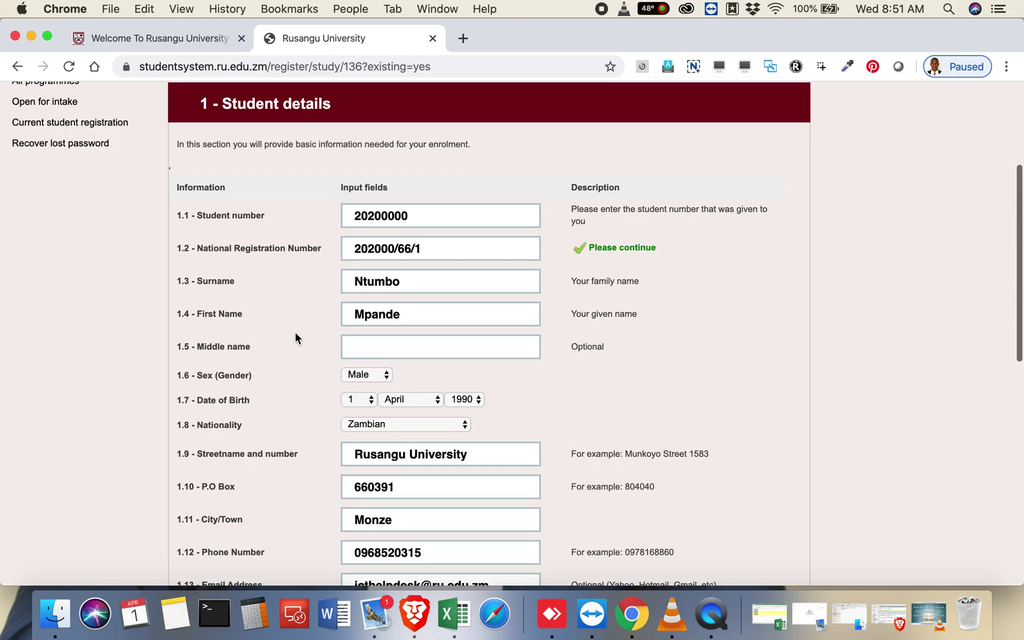
pyautogui.scroll(-6, 296, 337)
pyautogui.scroll(-5, 295, 336)
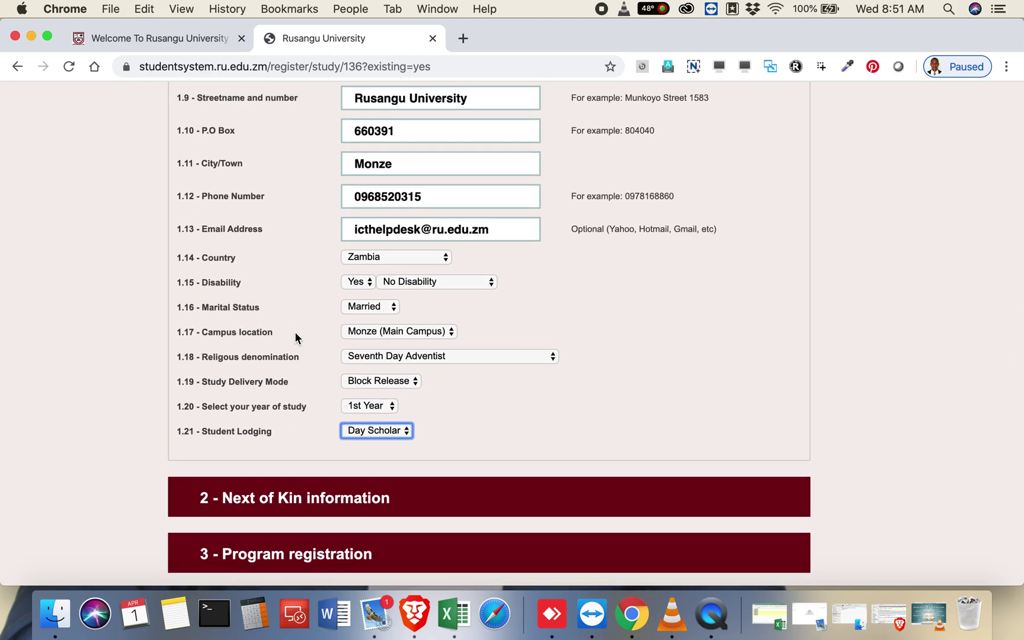
pyautogui.scroll(-3, 295, 336)
pyautogui.scroll(2, 295, 331)
pyautogui.scroll(-5, 294, 332)
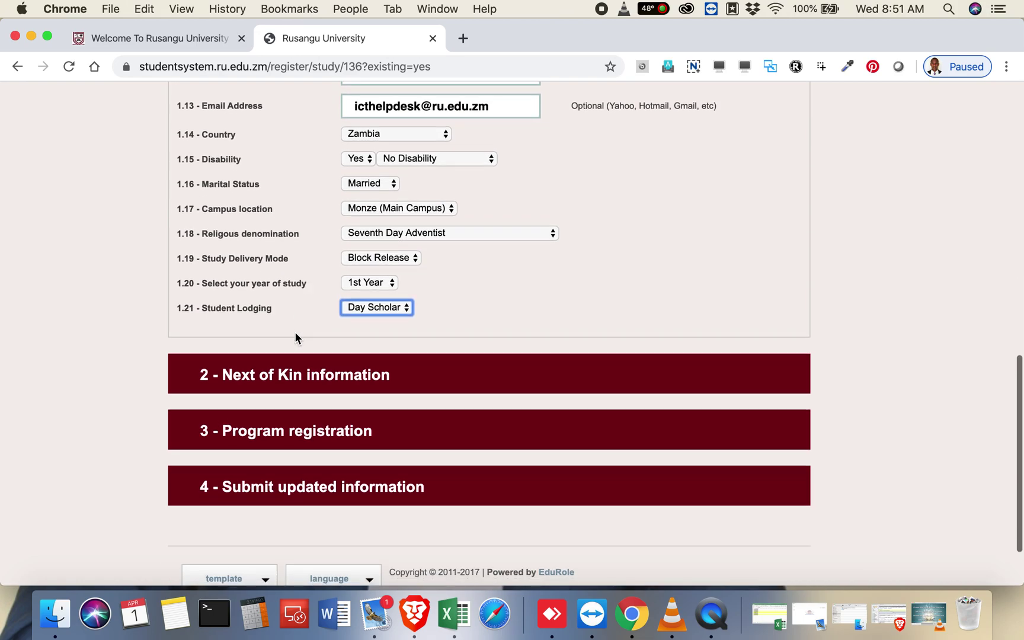
pyautogui.scroll(4, 295, 336)
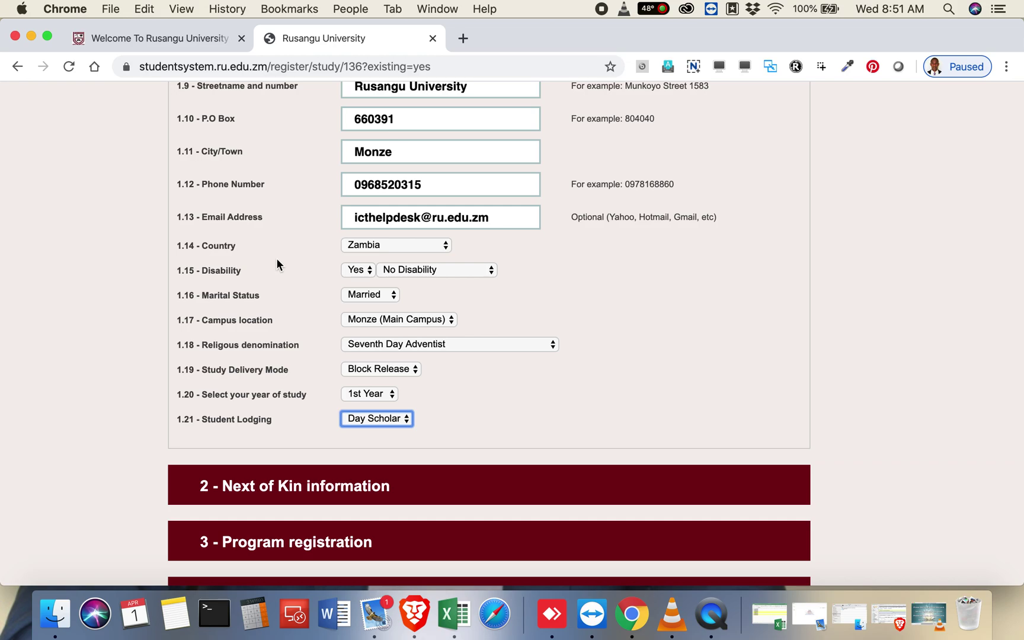
pyautogui.scroll(-4, 277, 262)
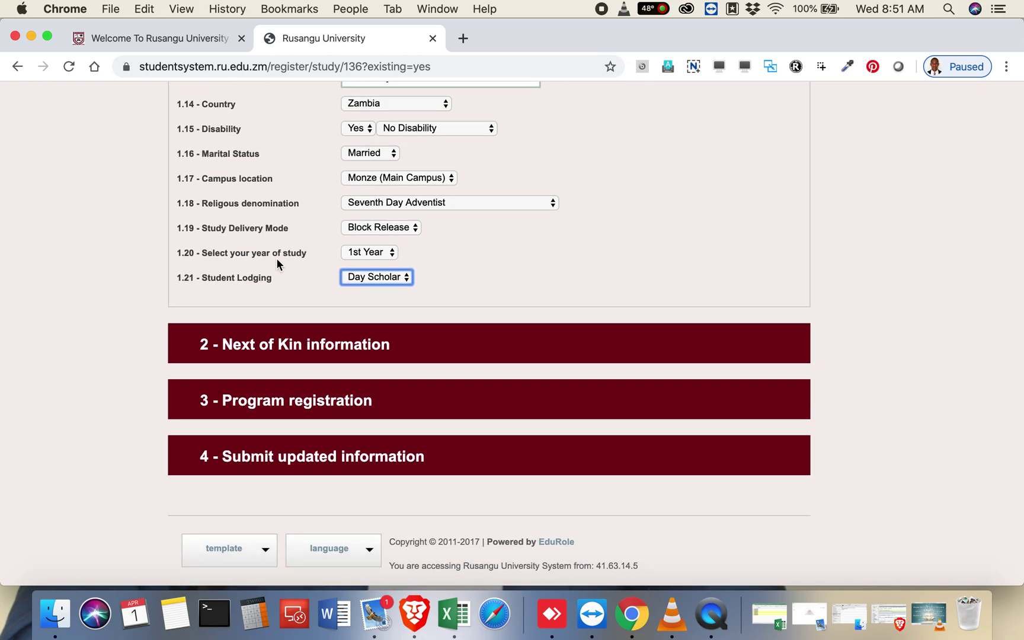
pyautogui.scroll(5, 277, 261)
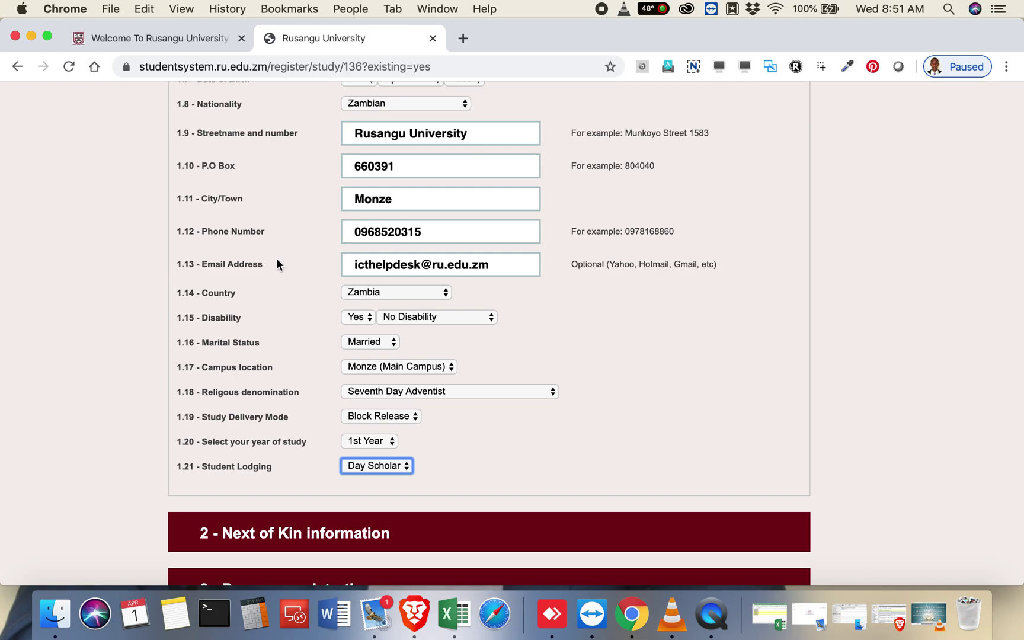
pyautogui.click(403, 231)
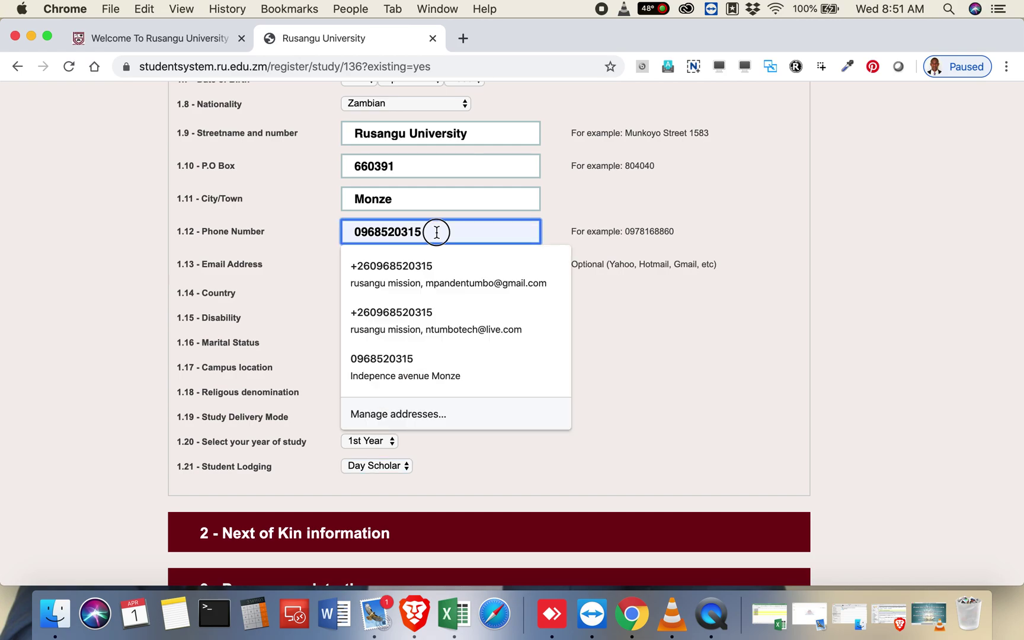
pyautogui.click(286, 225)
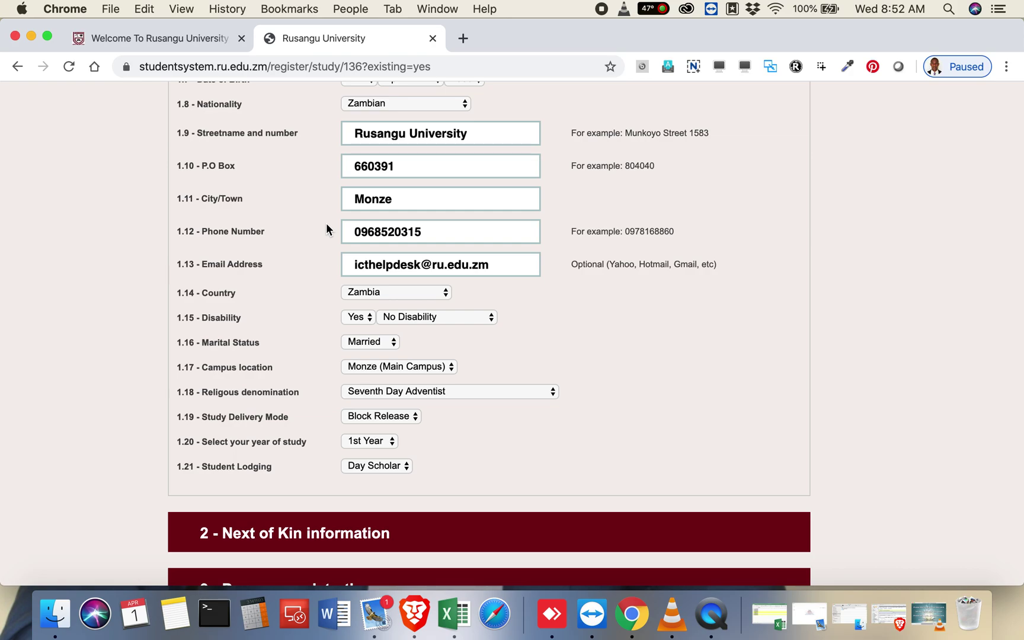
pyautogui.scroll(-2, 326, 224)
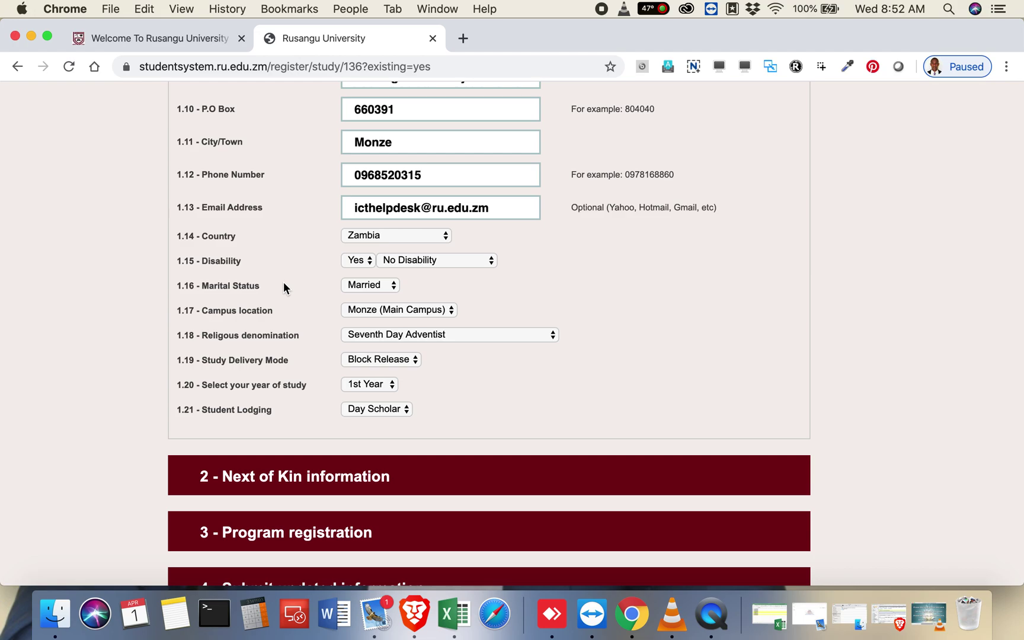
pyautogui.scroll(-1, 283, 284)
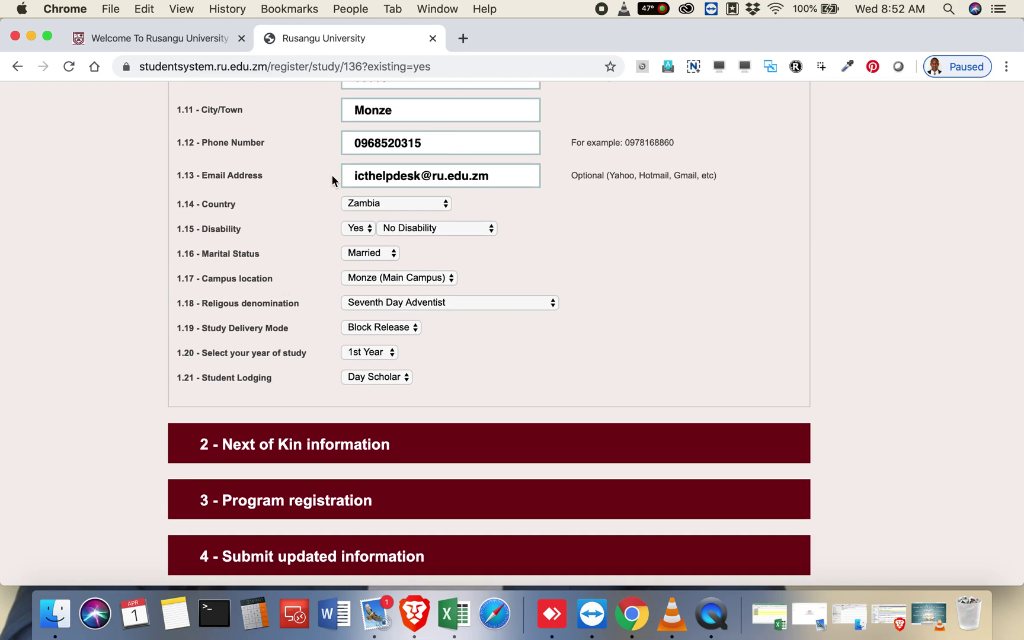
pyautogui.click(350, 144)
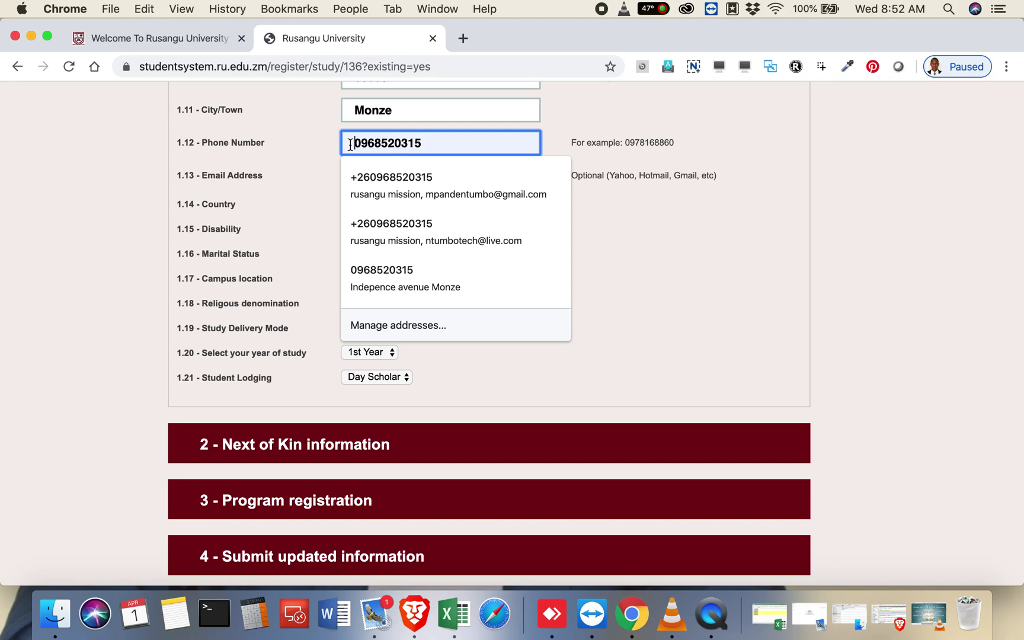
pyautogui.click(317, 160)
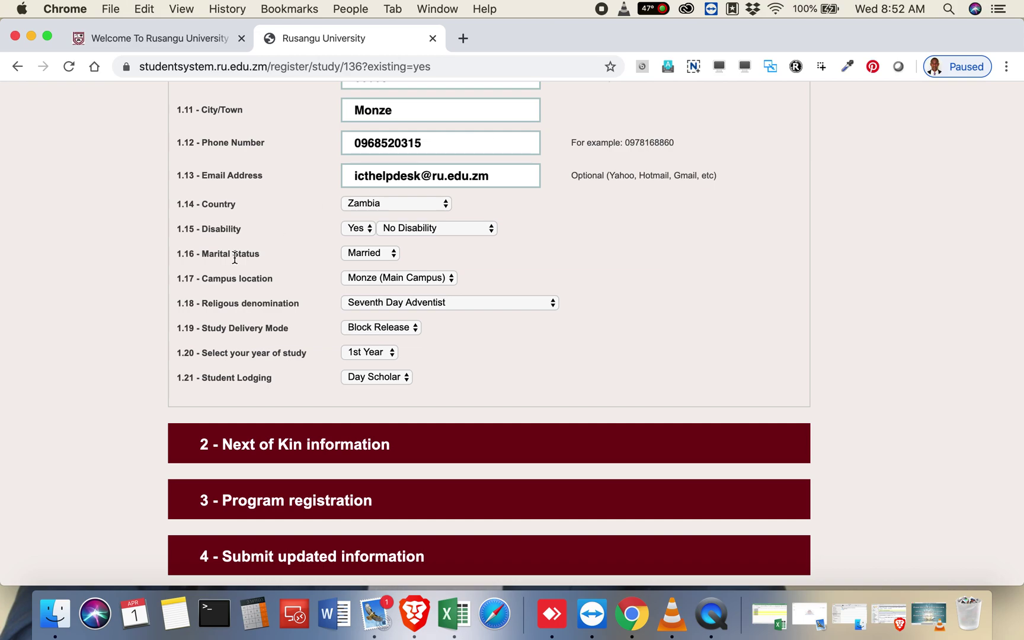
pyautogui.scroll(-5, 235, 258)
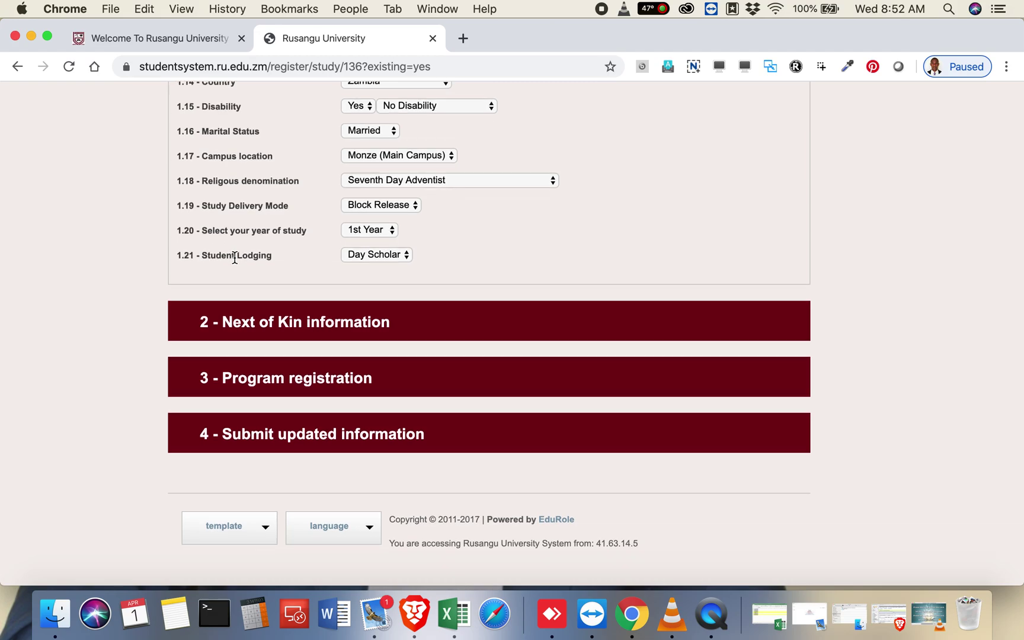
# Step: Expand Next of Kin information and enter the contact's full name
pyautogui.click(247, 326)
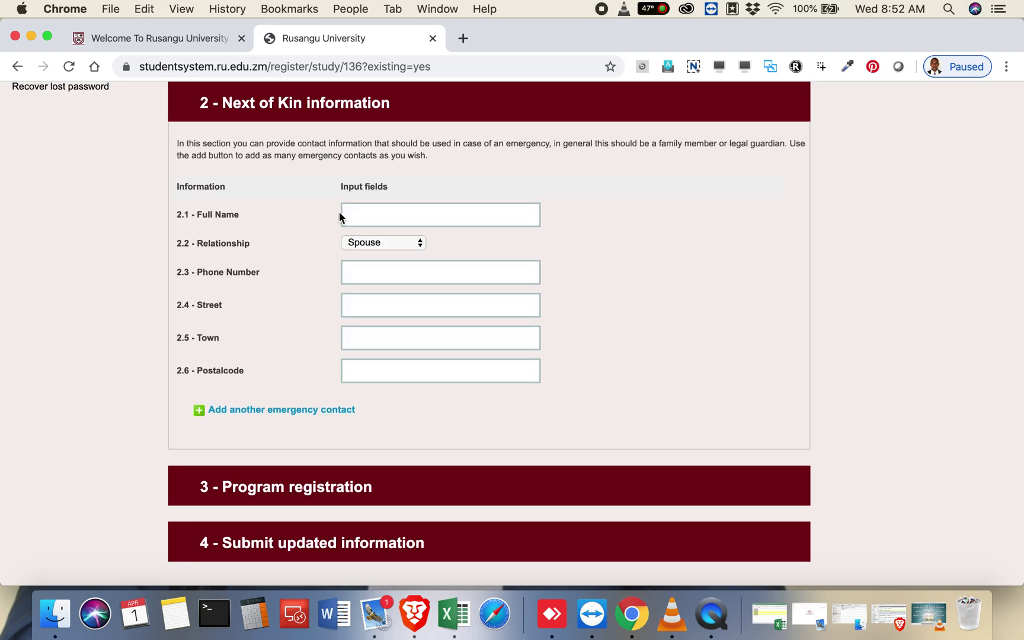
pyautogui.click(377, 222)
pyautogui.click(318, 191)
pyautogui.click(356, 214)
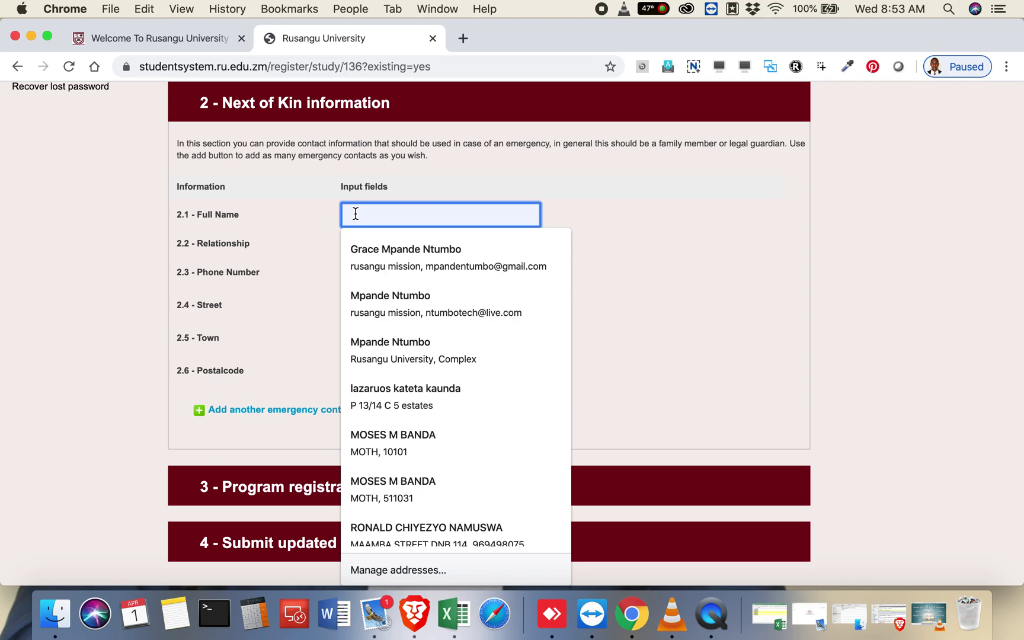
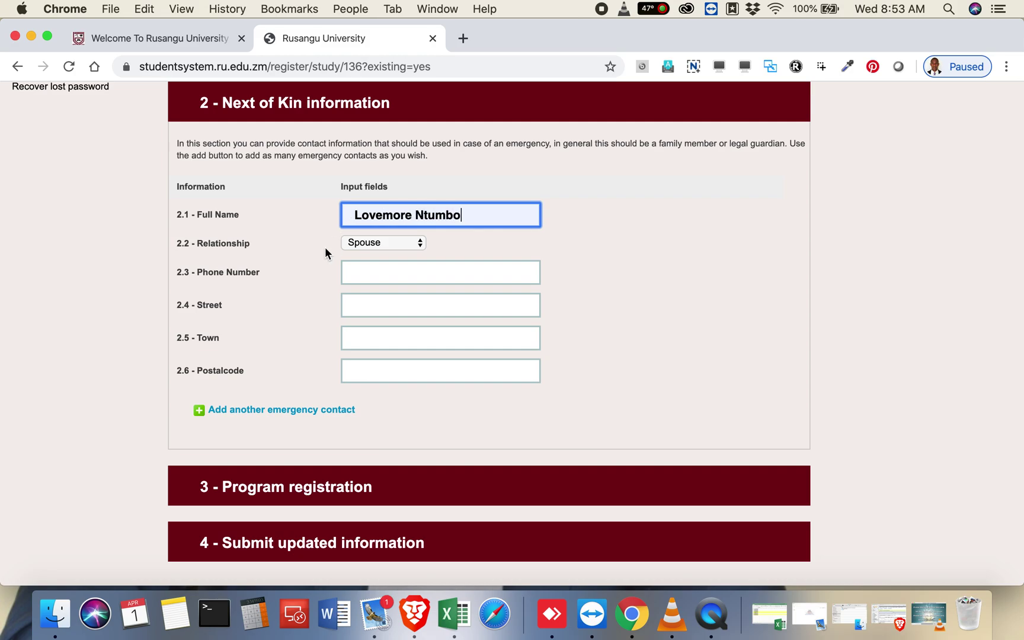
# Step: Set the relationship to Parent and enter the next of kin's phone number
pyautogui.click(385, 242)
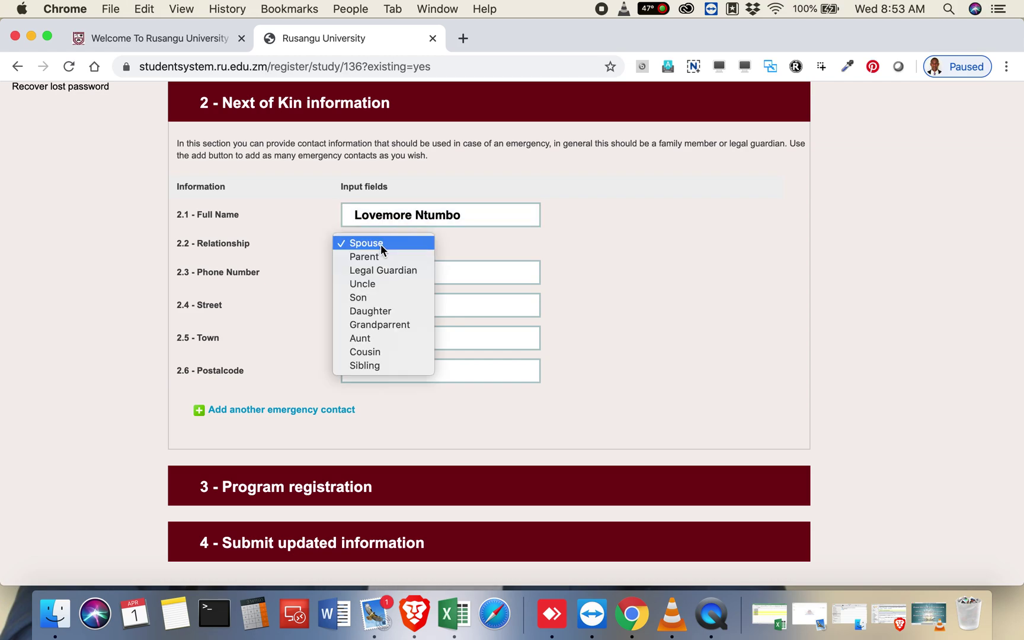
pyautogui.click(379, 255)
pyautogui.click(380, 270)
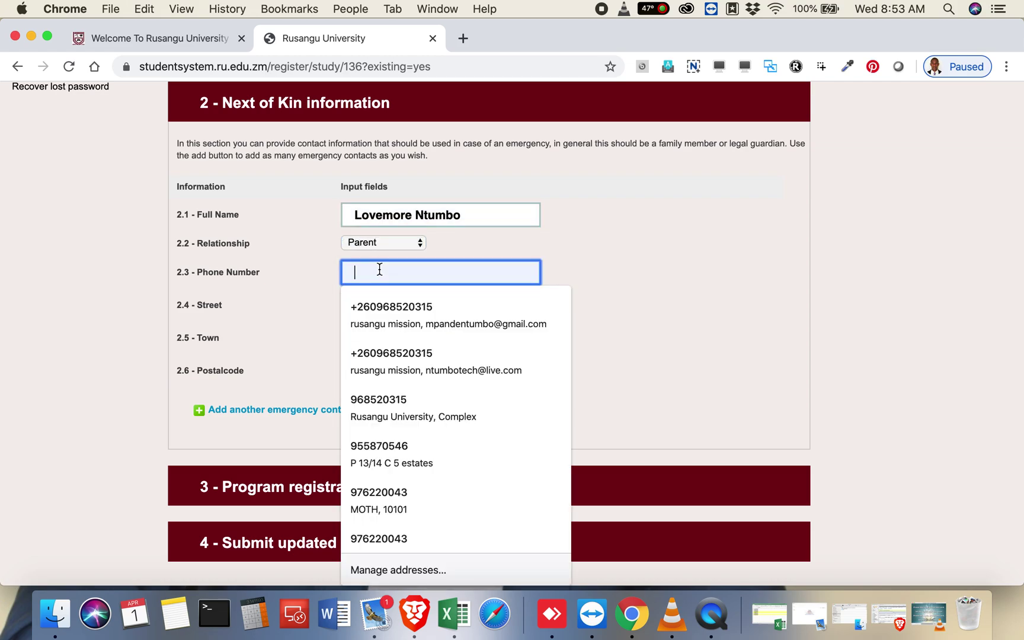
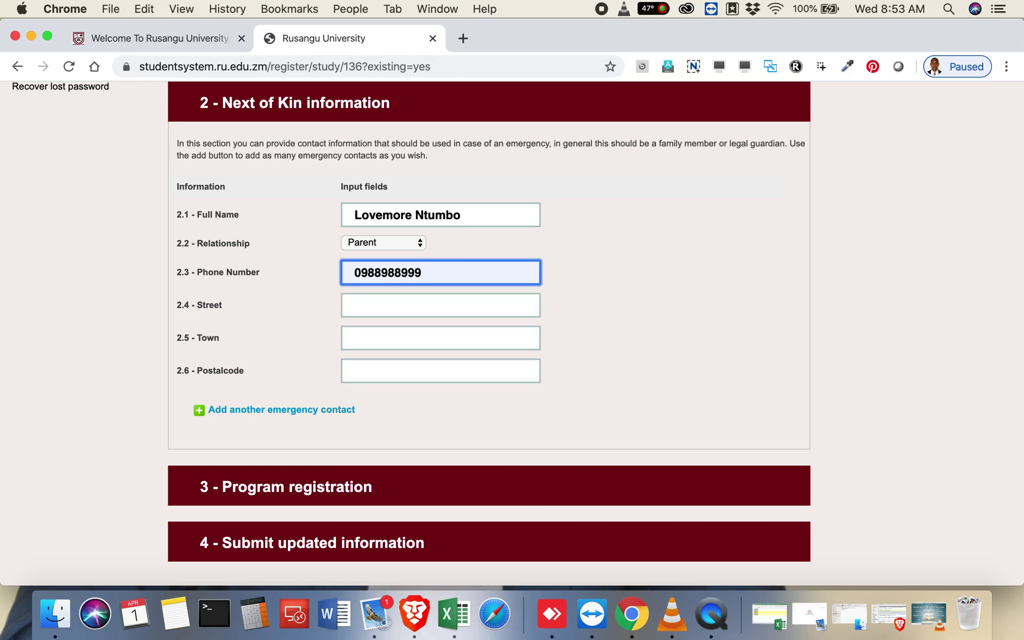
pyautogui.press('BackSpace')
pyautogui.press('BackSpace')
pyautogui.press('BackSpace')
pyautogui.press('BackSpace')
pyautogui.press('BackSpace')
pyautogui.press('BackSpace')
pyautogui.press('BackSpace')
pyautogui.press('BackSpace')
pyautogui.press('BackSpace')
pyautogui.press('Tab')
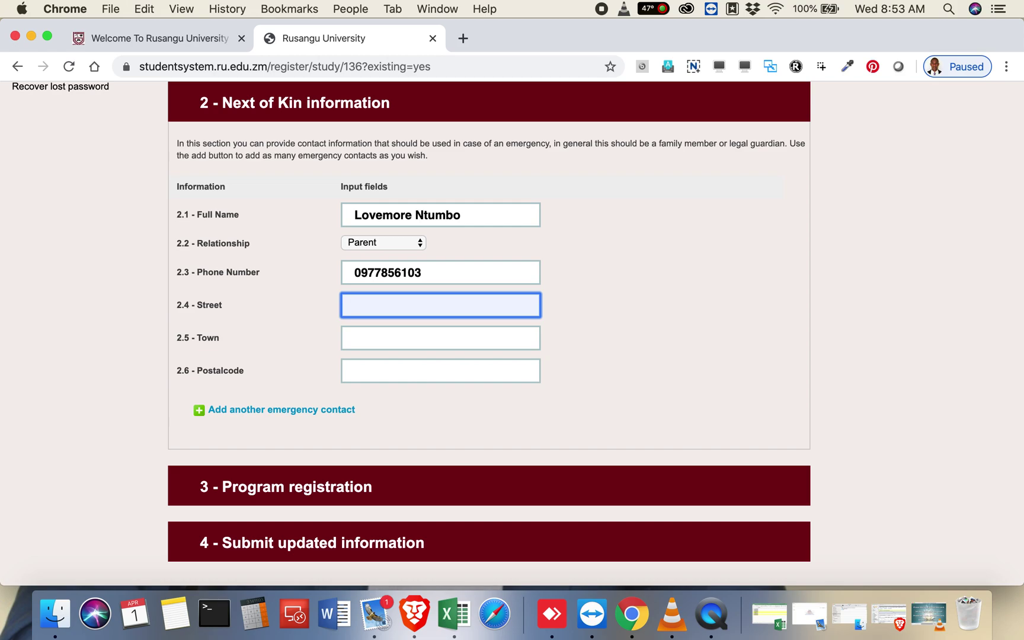
# Step: Enter the next of kin's street address, including the house number
pyautogui.write('M')
pyautogui.write('u')
pyautogui.press('BackSpace')
pyautogui.press('BackSpace')
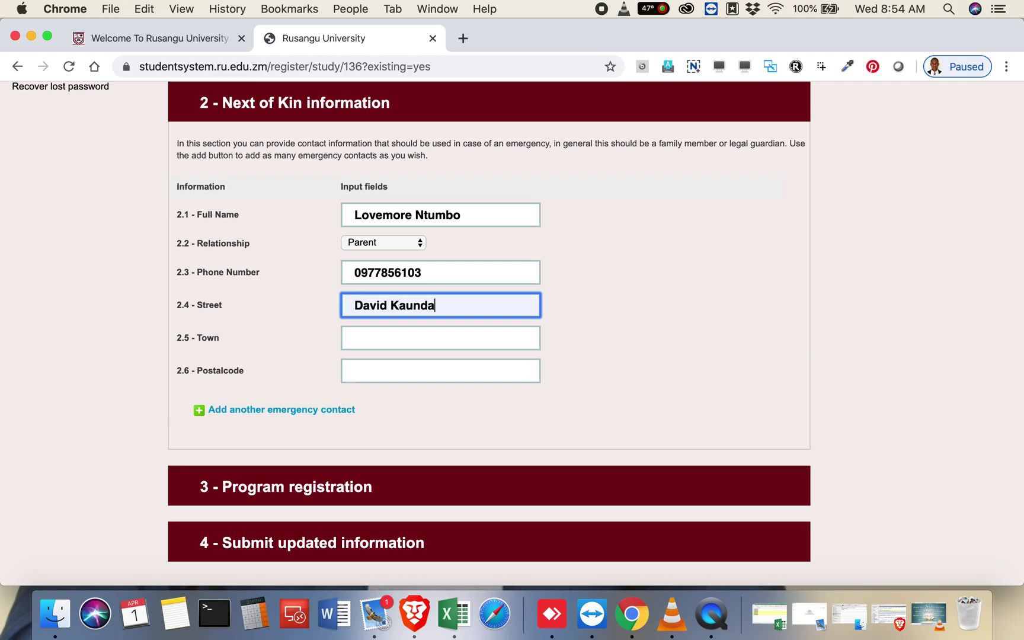
pyautogui.click(351, 302)
pyautogui.write('1')
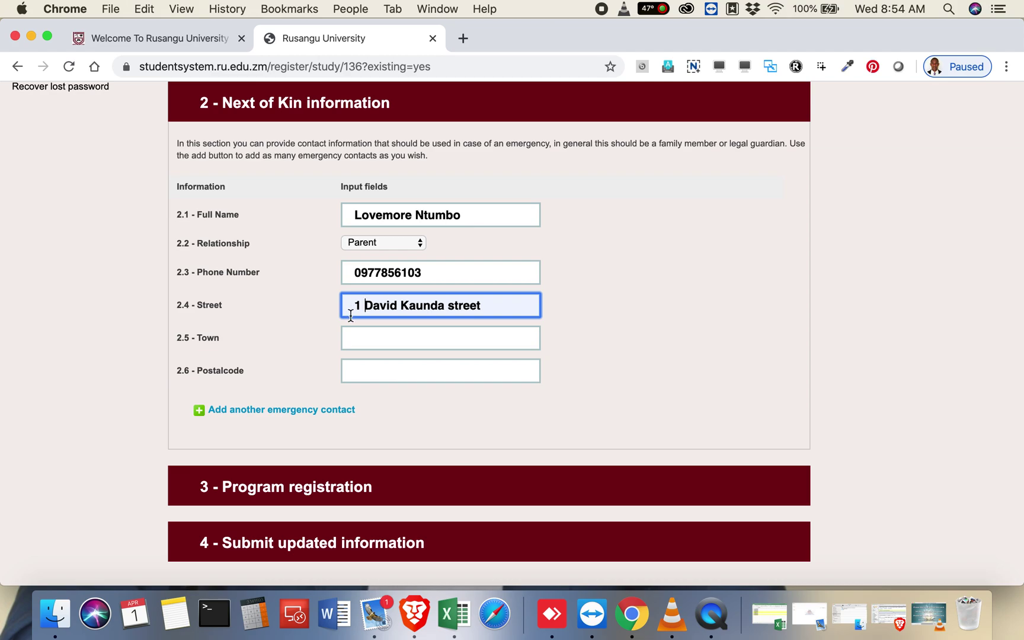
# Step: Fill in the next of kin's town and postal code
pyautogui.click(351, 347)
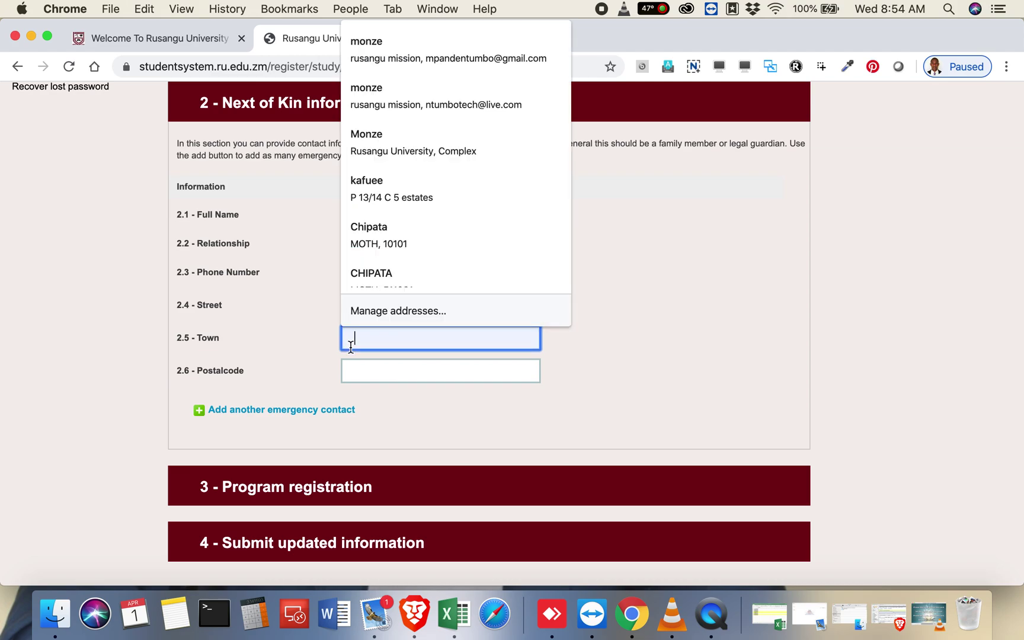
pyautogui.write('Mufulir')
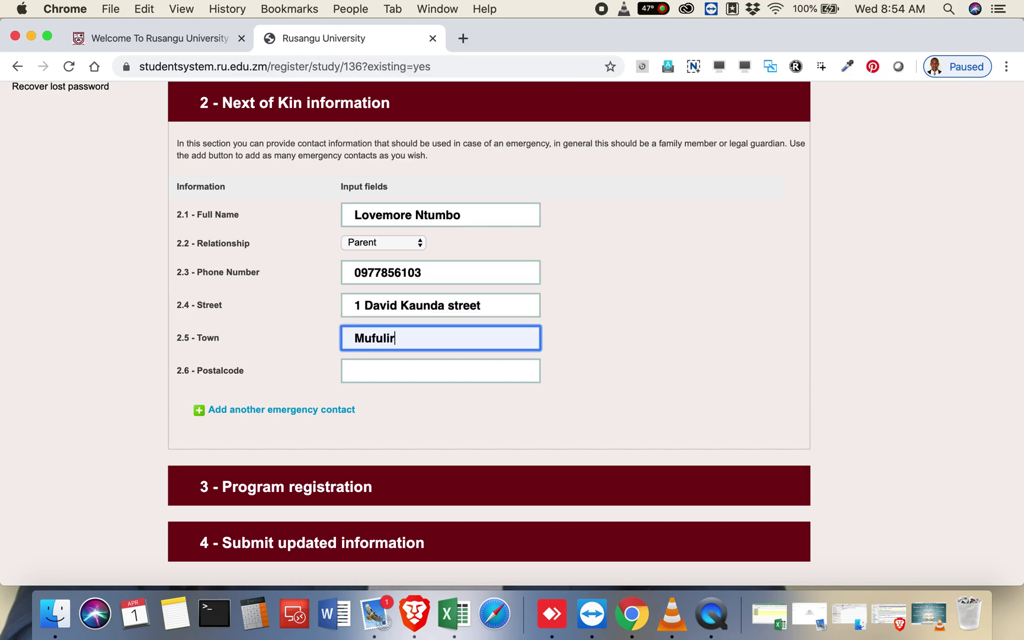
pyautogui.write('a')
pyautogui.press('Tab')
pyautogui.write('10')
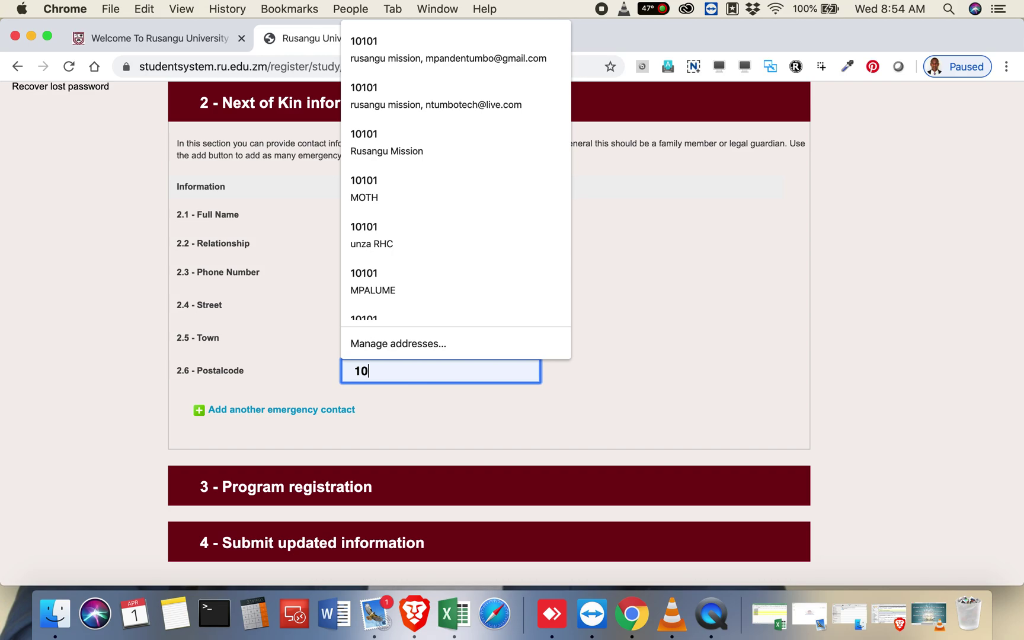
pyautogui.write('18')
pyautogui.press('BackSpace')
pyautogui.press('BackSpace')
pyautogui.press('BackSpace')
pyautogui.press('BackSpace')
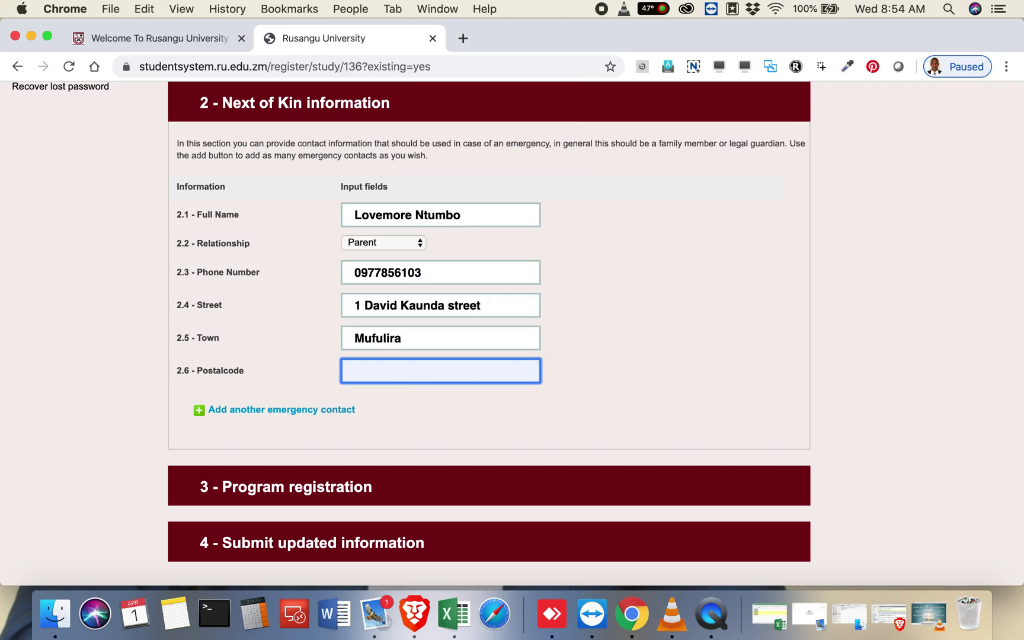
pyautogui.write('10')
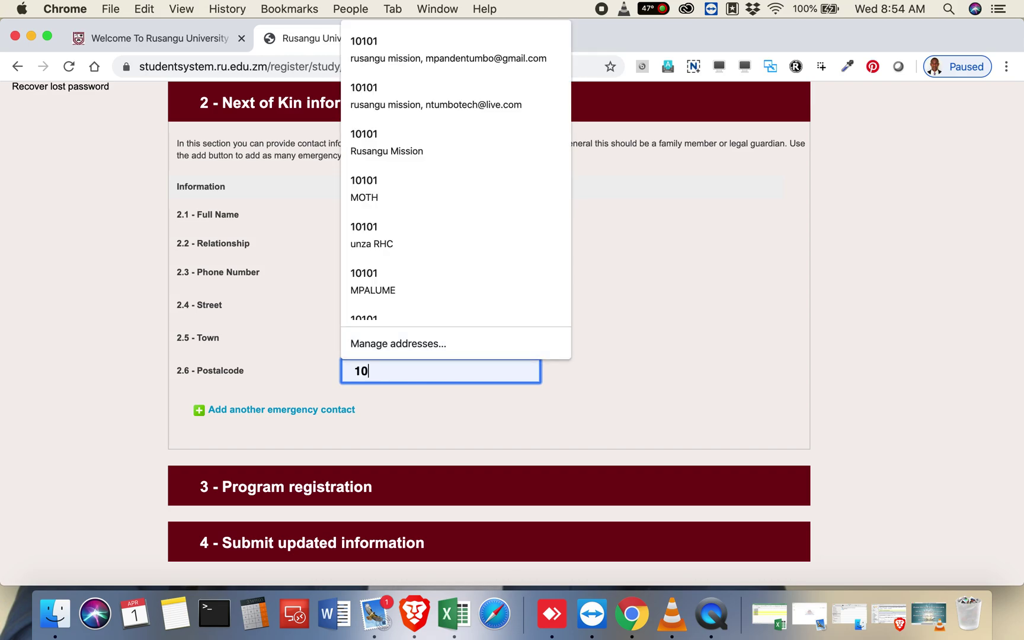
pyautogui.write('101')
pyautogui.press('Tab')
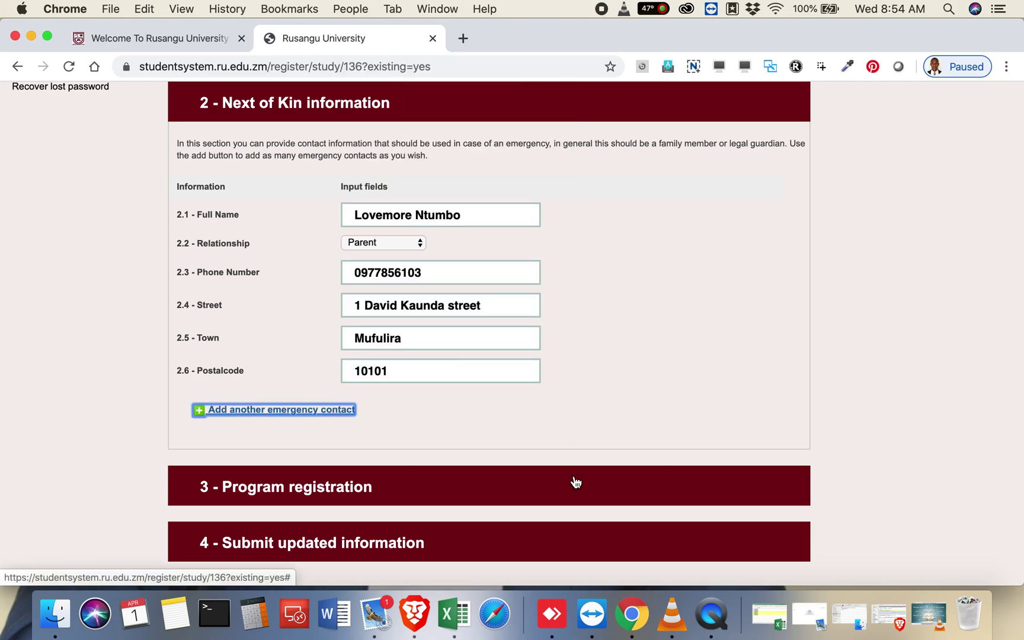
# Step: Confirm the next of kin's relationship stays set to Parent
pyautogui.scroll(-2, 575, 482)
pyautogui.scroll(5, 575, 482)
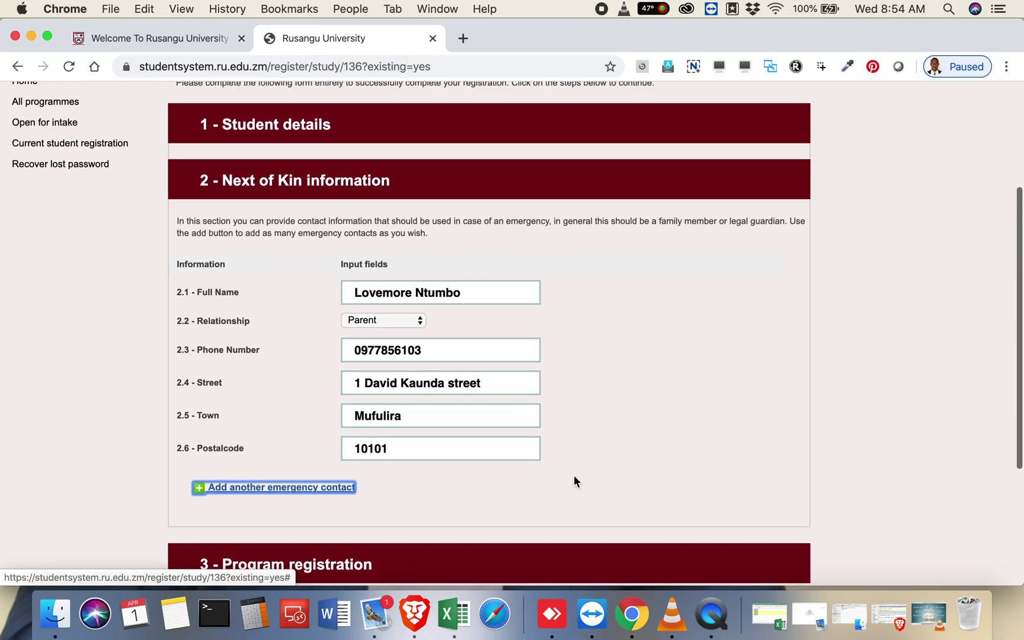
pyautogui.scroll(-2, 574, 481)
pyautogui.scroll(-1, 574, 481)
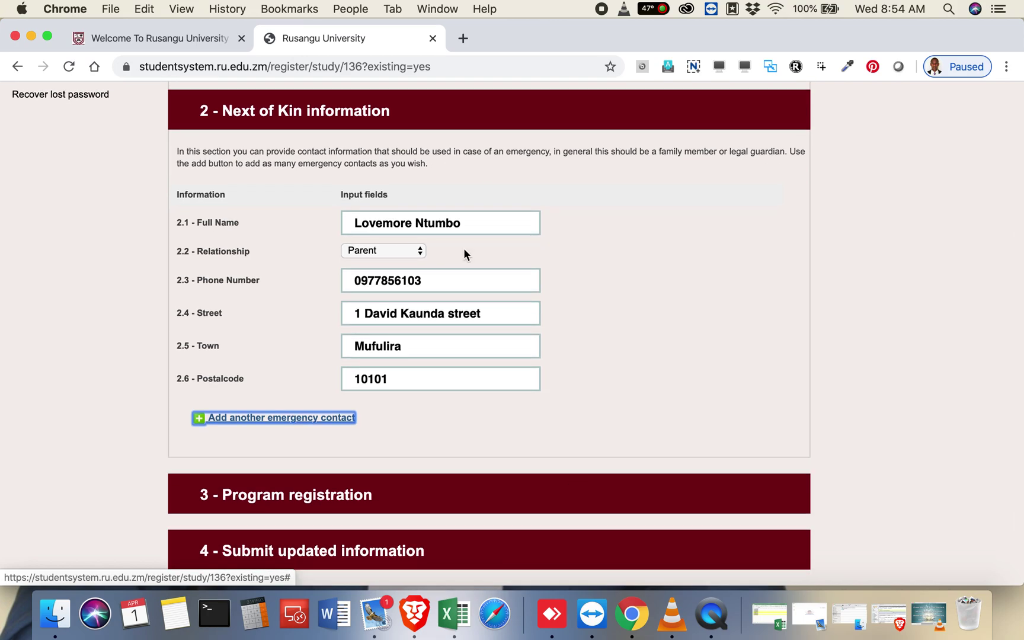
pyautogui.click(388, 255)
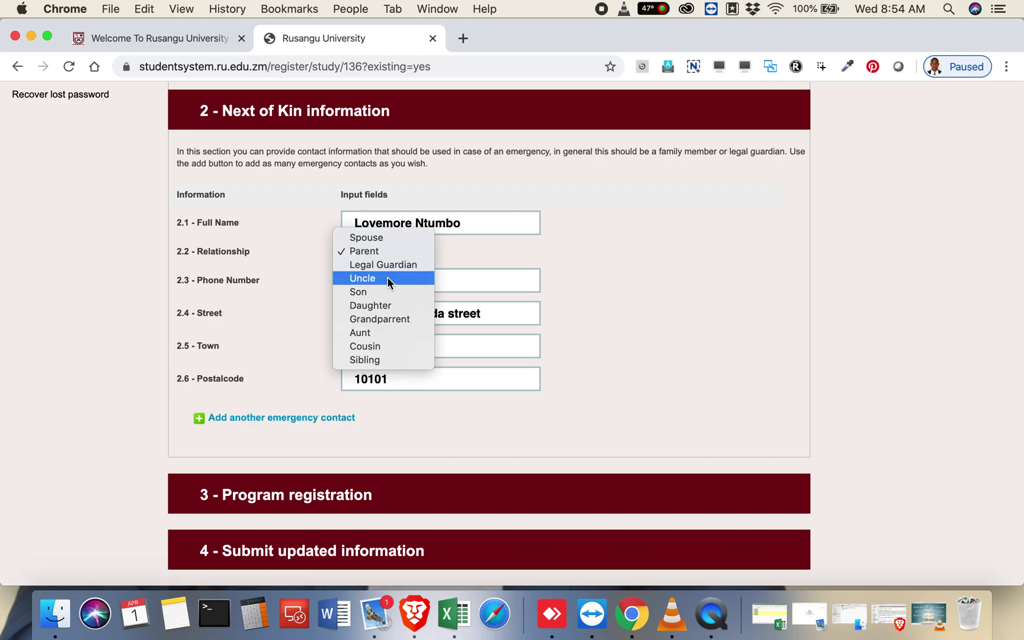
pyautogui.click(499, 242)
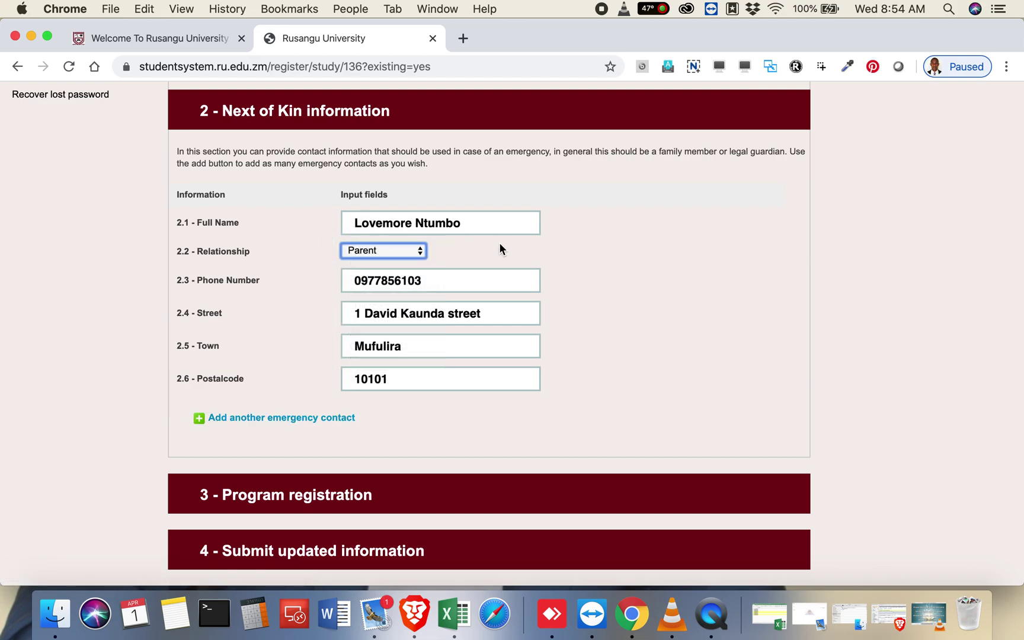
pyautogui.scroll(-2, 320, 298)
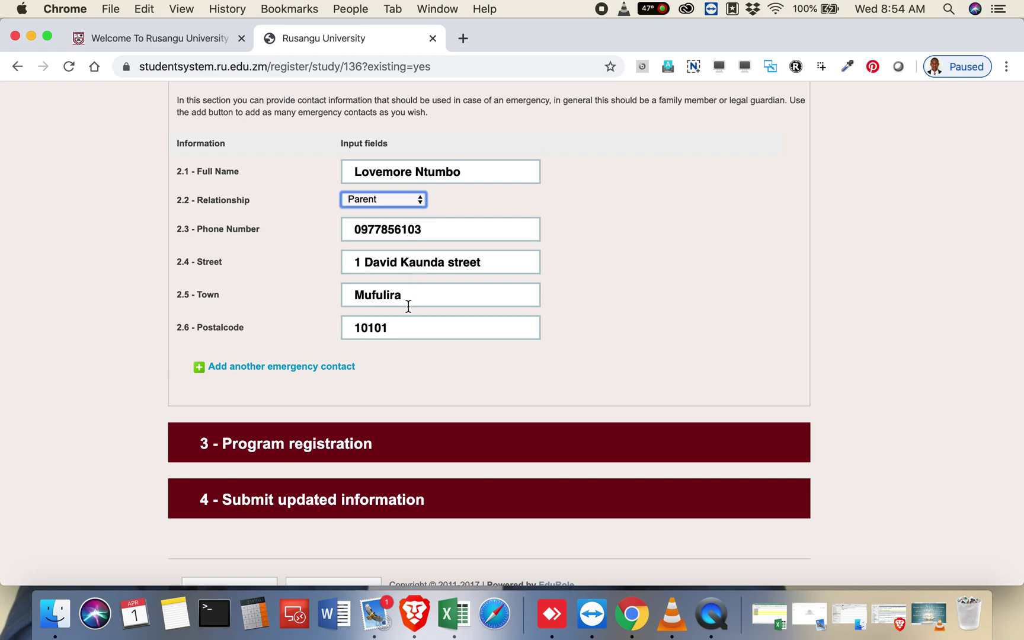
# Step: Add a second, blank emergency-contact record below the parent's details, then scroll to the remaining sections
pyautogui.click(408, 361)
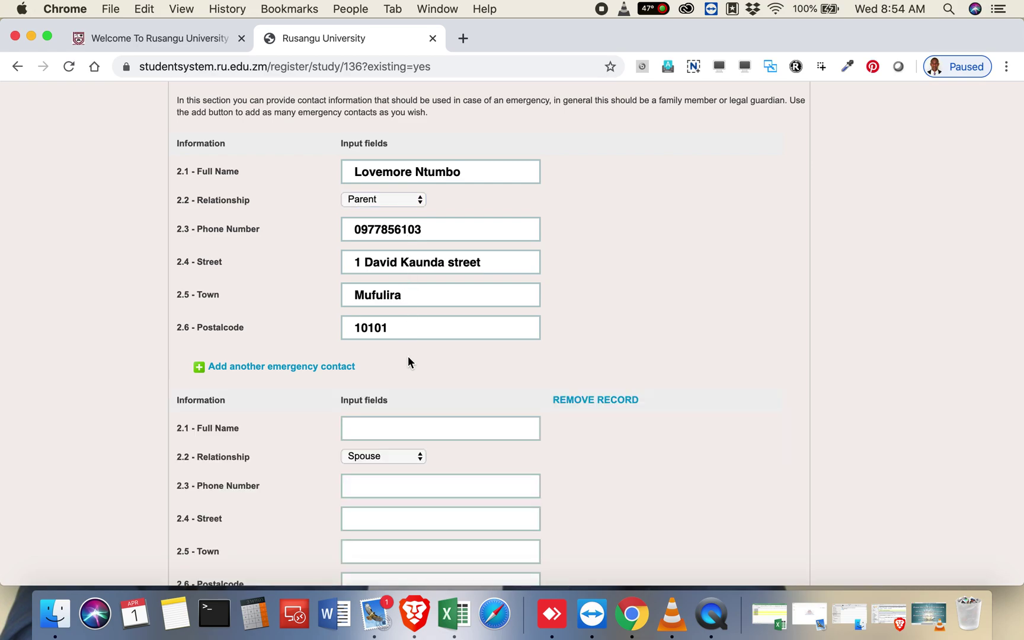
pyautogui.scroll(-3, 408, 361)
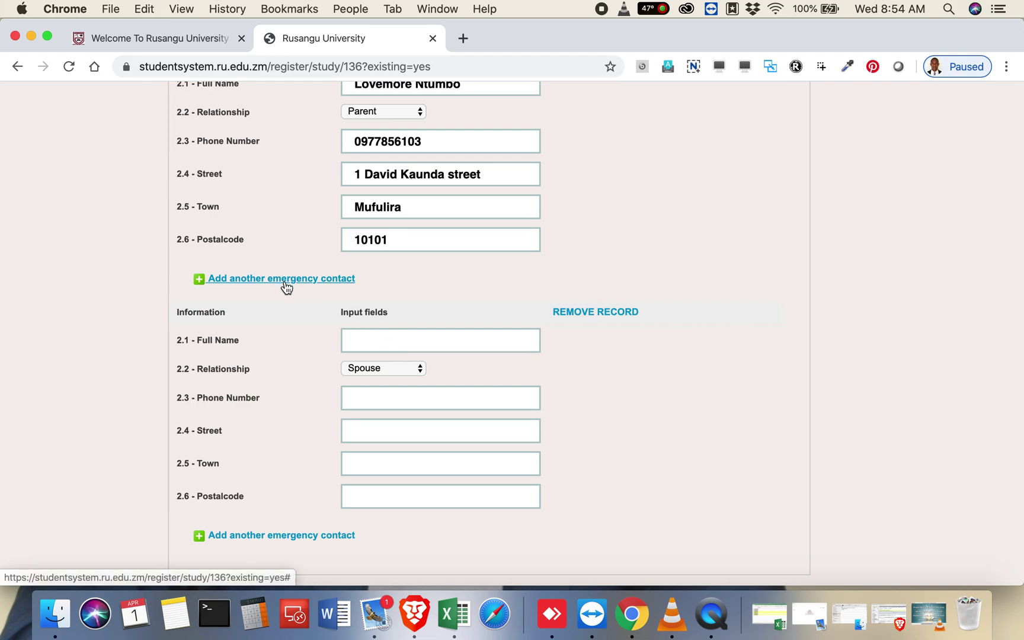
pyautogui.click(576, 313)
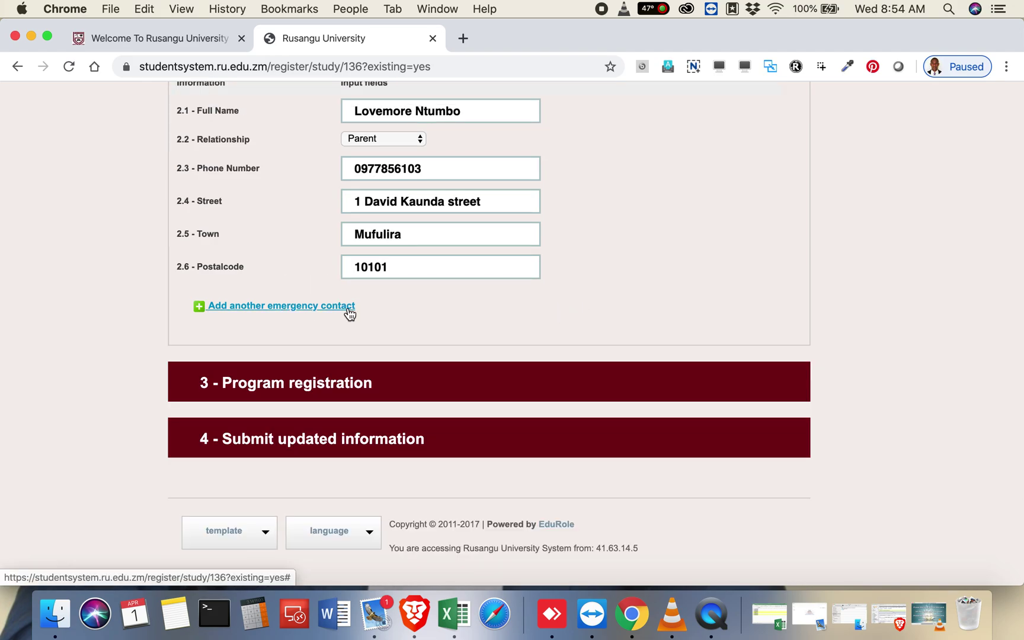
pyautogui.click(284, 305)
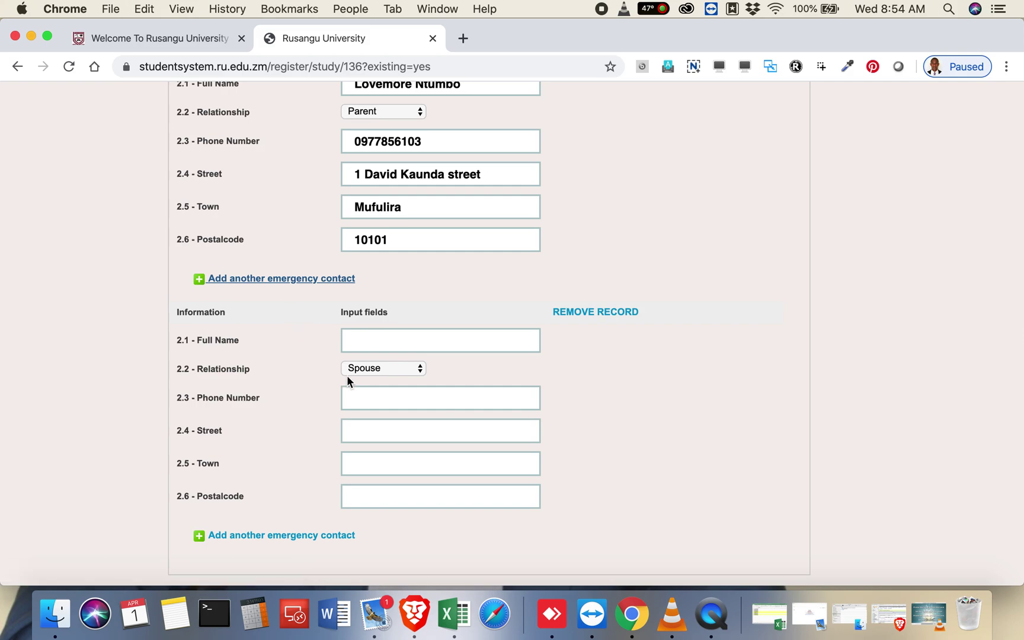
pyautogui.scroll(-3, 347, 379)
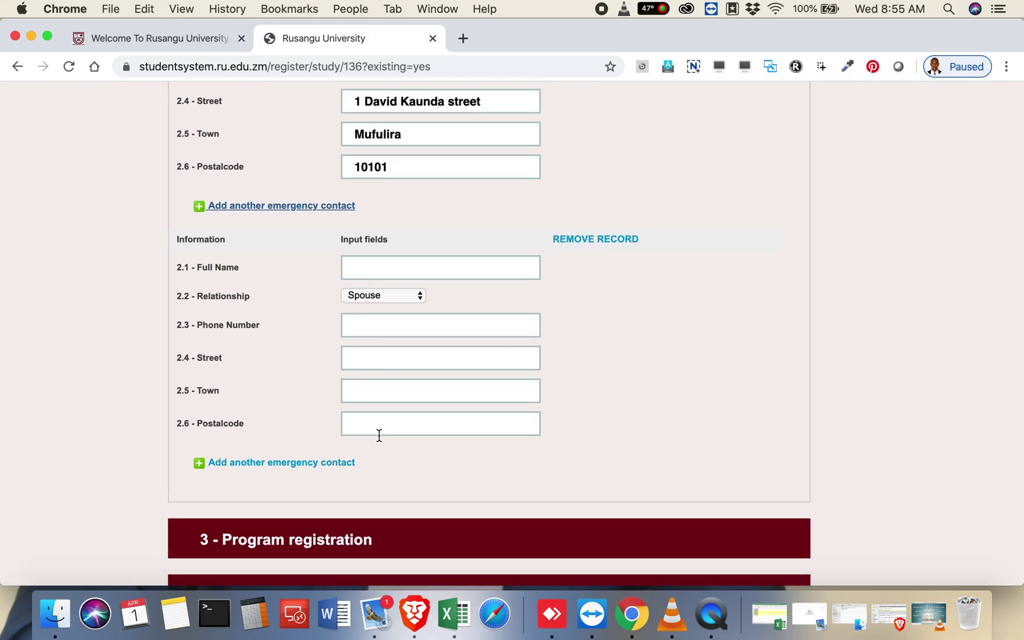
pyautogui.scroll(-3, 379, 436)
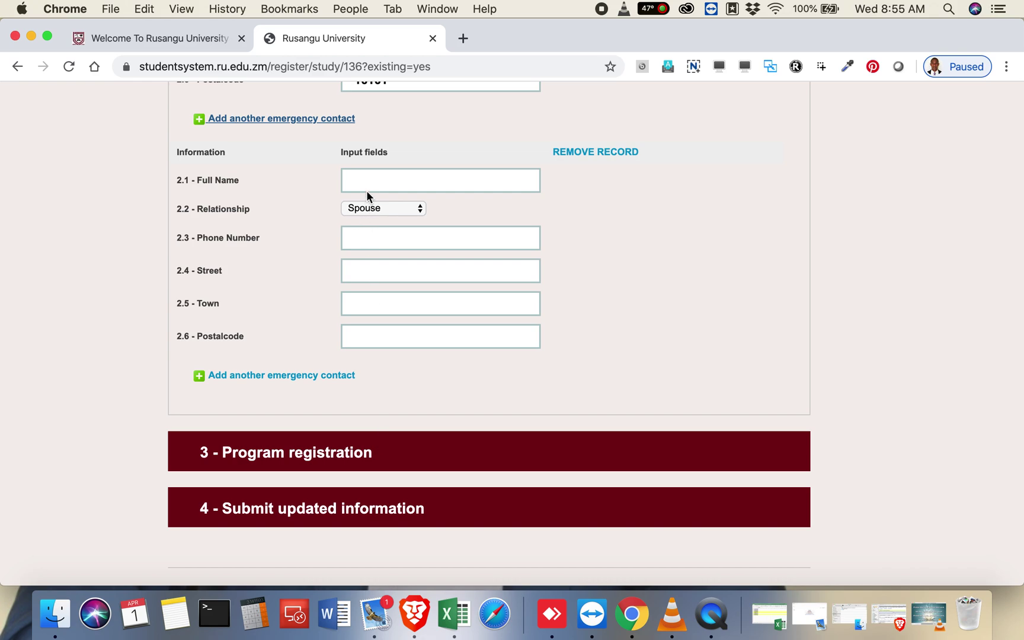
pyautogui.scroll(-3, 384, 323)
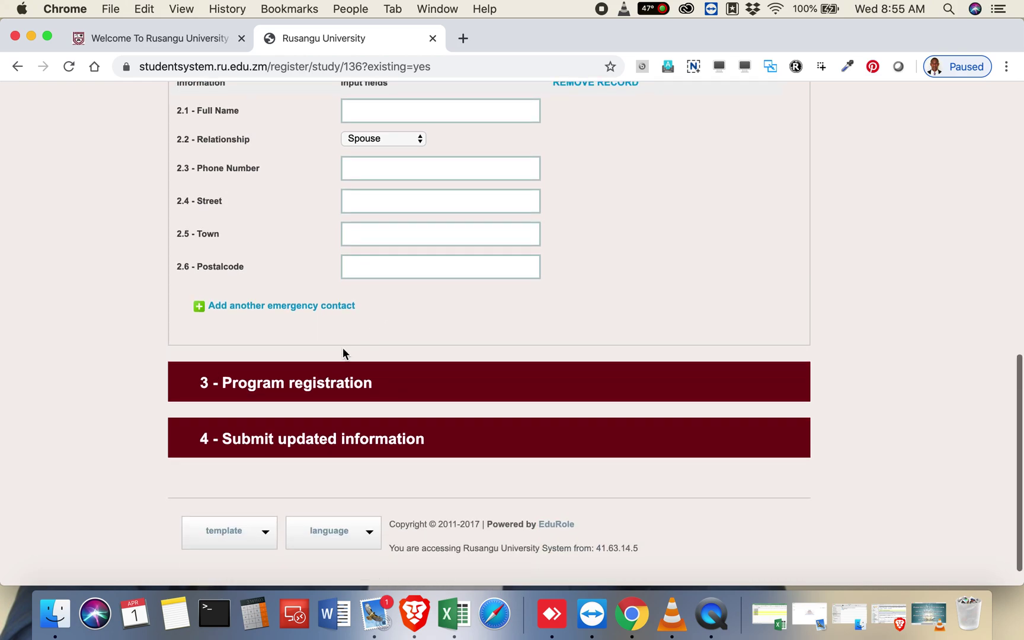
# Step: Review the BA Ed Computer and Management Information Systems major and submit the updated registration
pyautogui.click(299, 384)
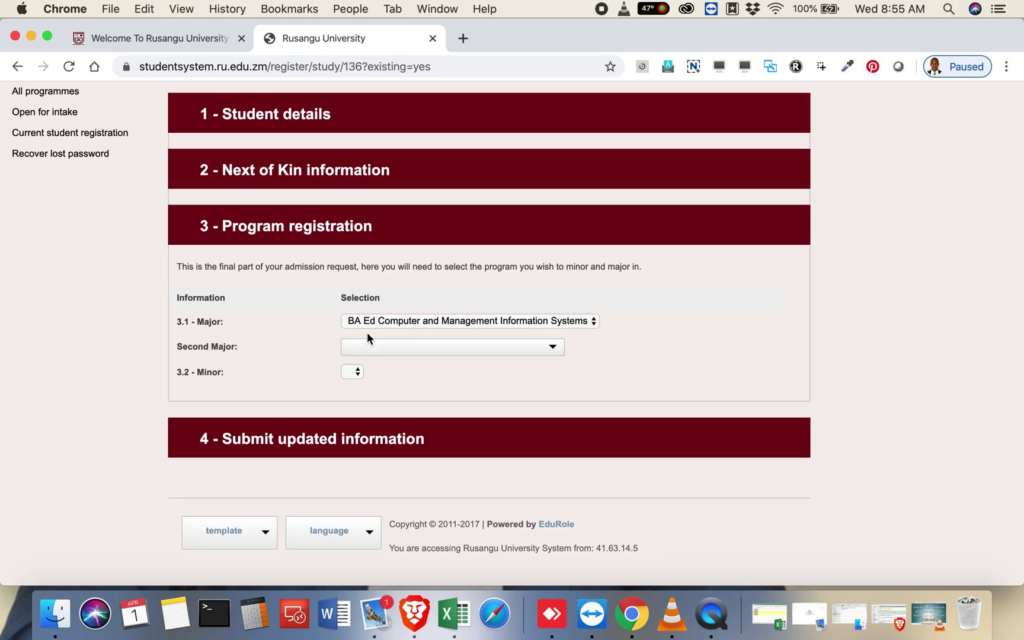
pyautogui.click(290, 436)
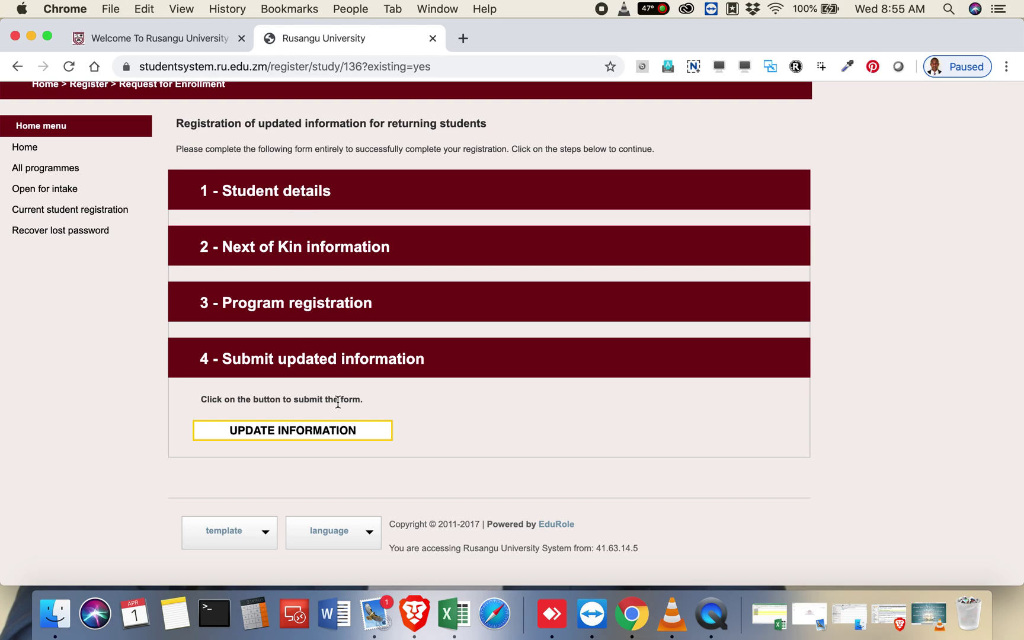
pyautogui.click(298, 436)
# Step: Look over the four database error messages on the Registration Submitted page
pyautogui.scroll(-5, 298, 435)
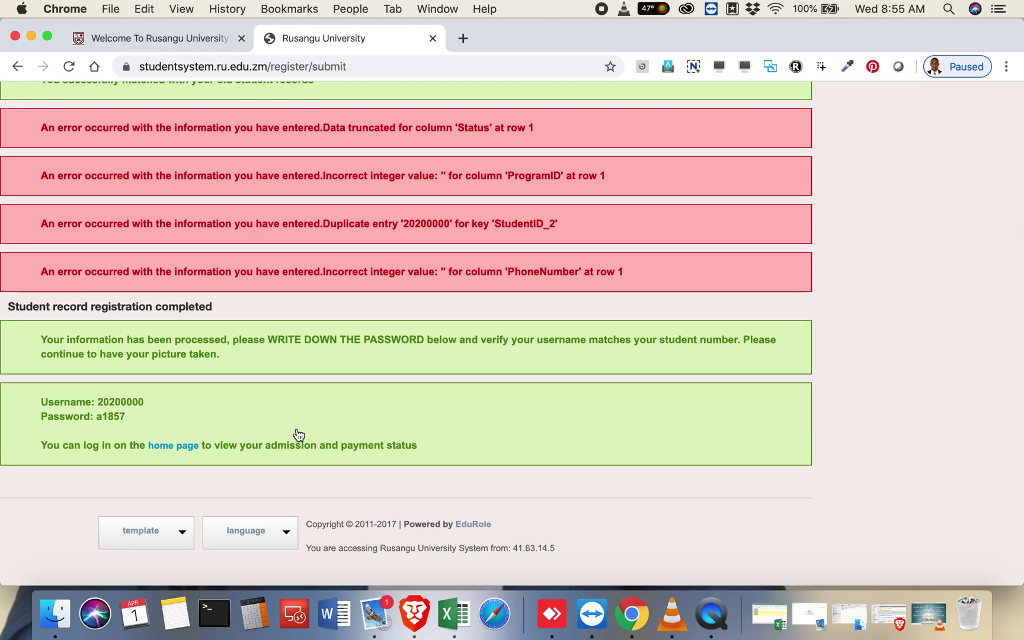
pyautogui.scroll(2, 298, 436)
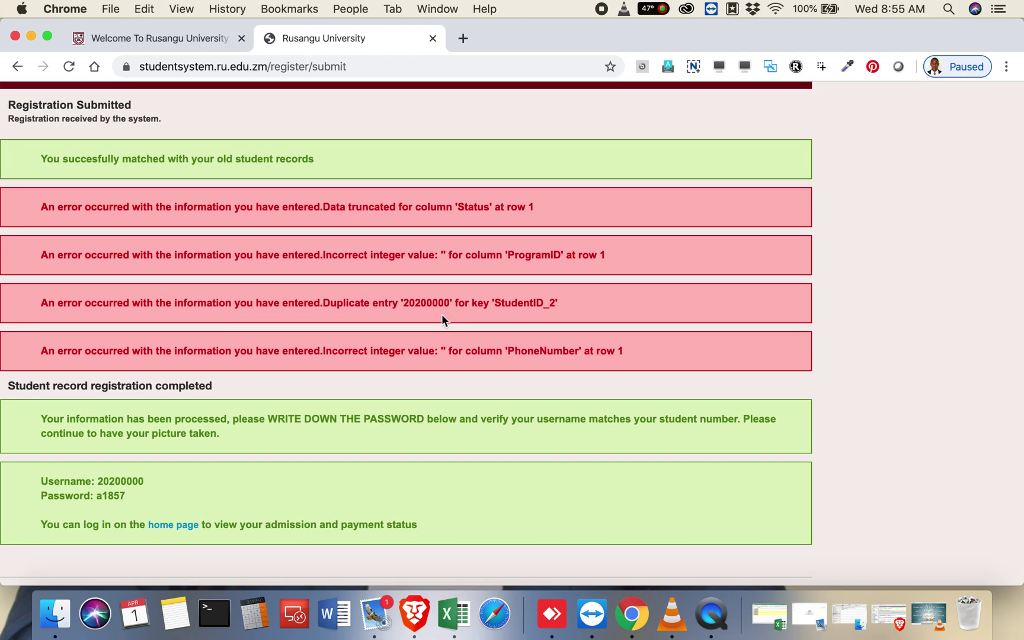
pyautogui.scroll(-1, 450, 311)
pyautogui.scroll(3, 415, 313)
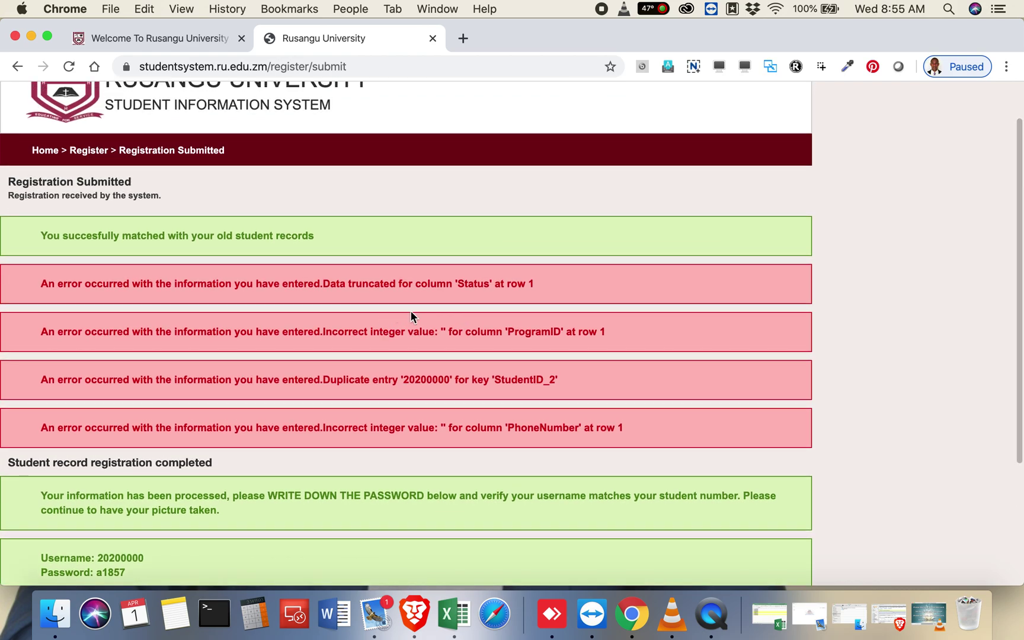
pyautogui.scroll(-3, 324, 406)
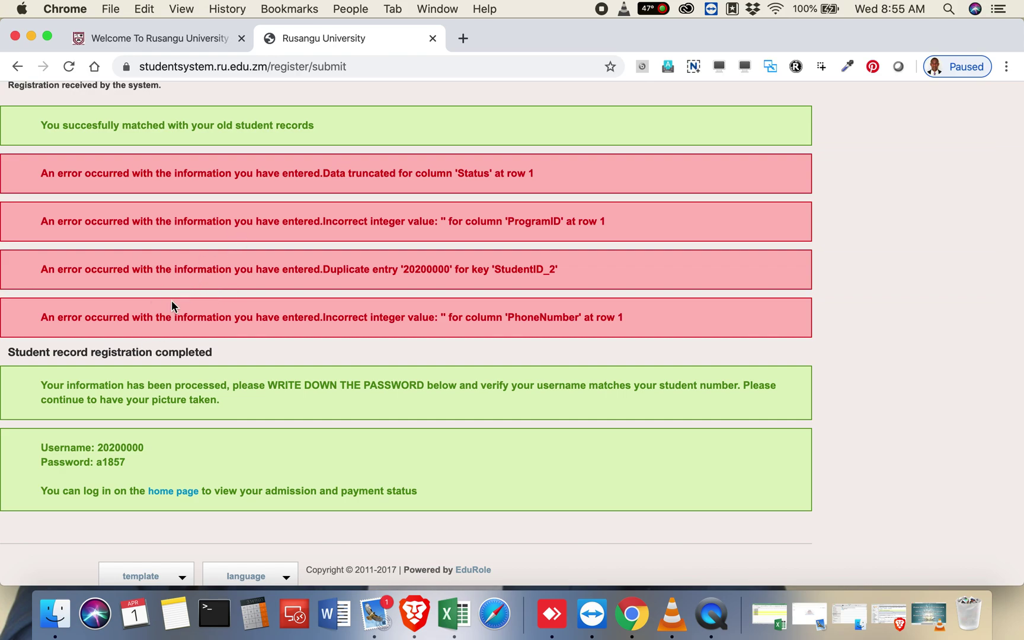
pyautogui.moveTo(514, 317); pyautogui.dragTo(629, 322)
pyautogui.click(428, 270)
pyautogui.moveTo(524, 266); pyautogui.dragTo(189, 205)
pyautogui.click(189, 205)
pyautogui.scroll(-2, 190, 205)
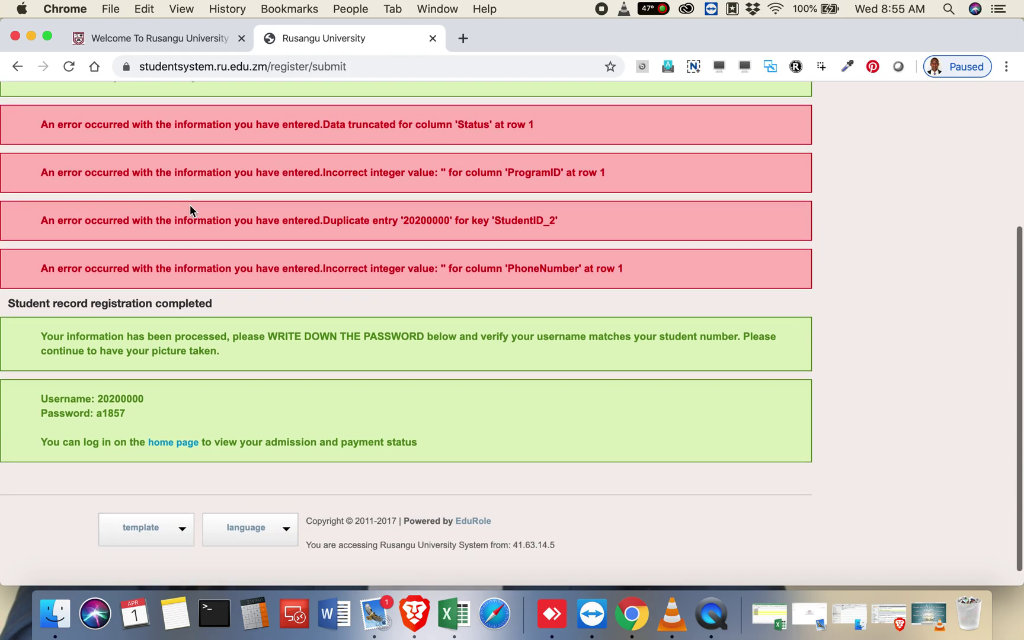
pyautogui.scroll(1, 159, 345)
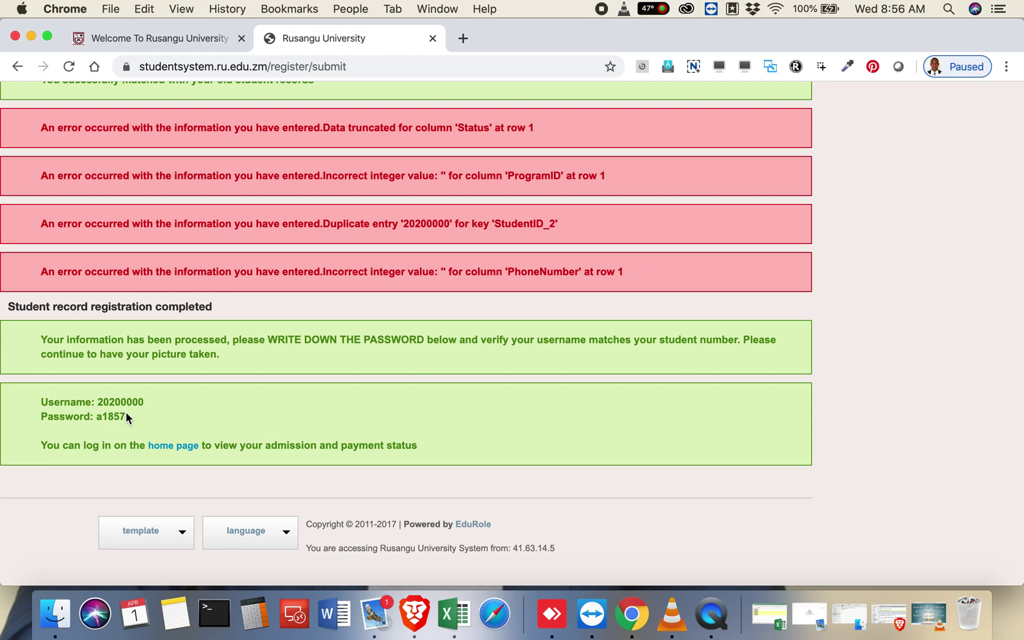
pyautogui.scroll(5, 126, 416)
pyautogui.scroll(-5, 125, 417)
pyautogui.scroll(3, 126, 415)
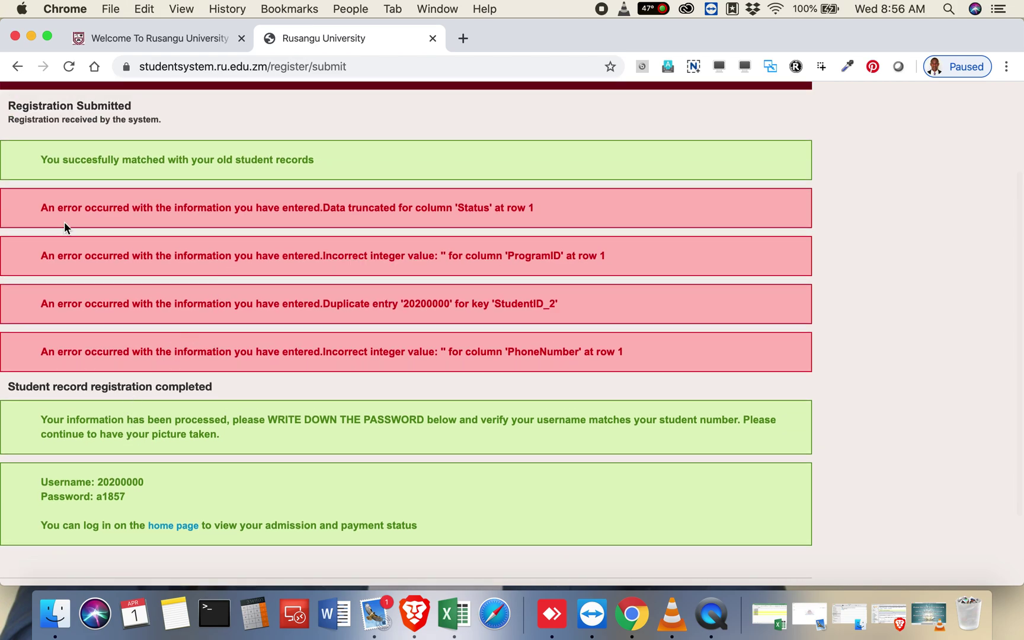
pyautogui.moveTo(40, 200); pyautogui.dragTo(632, 355)
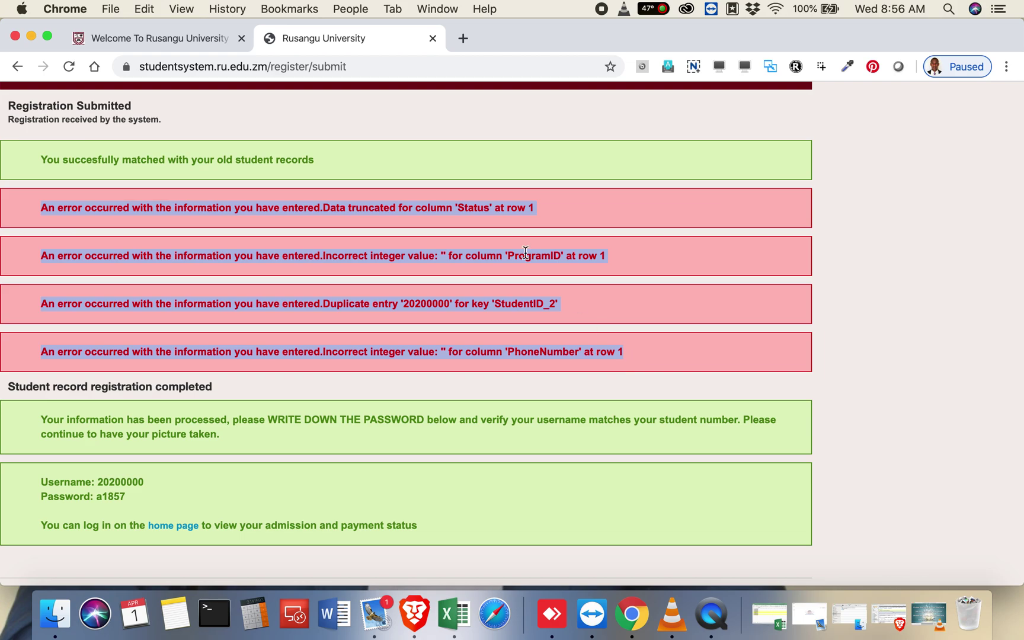
pyautogui.scroll(-3, 525, 251)
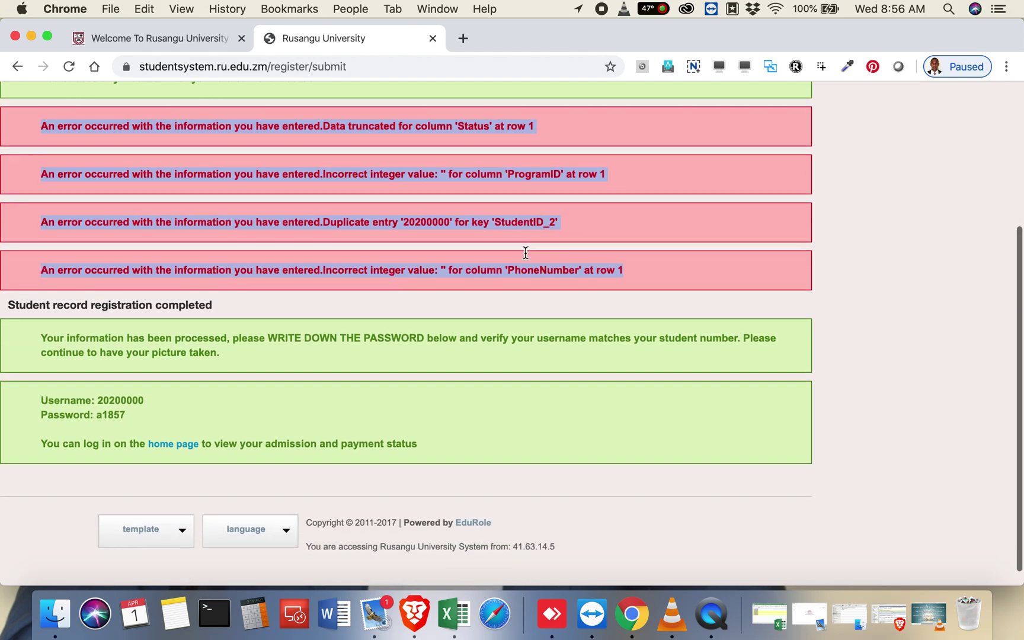
pyautogui.click(313, 336)
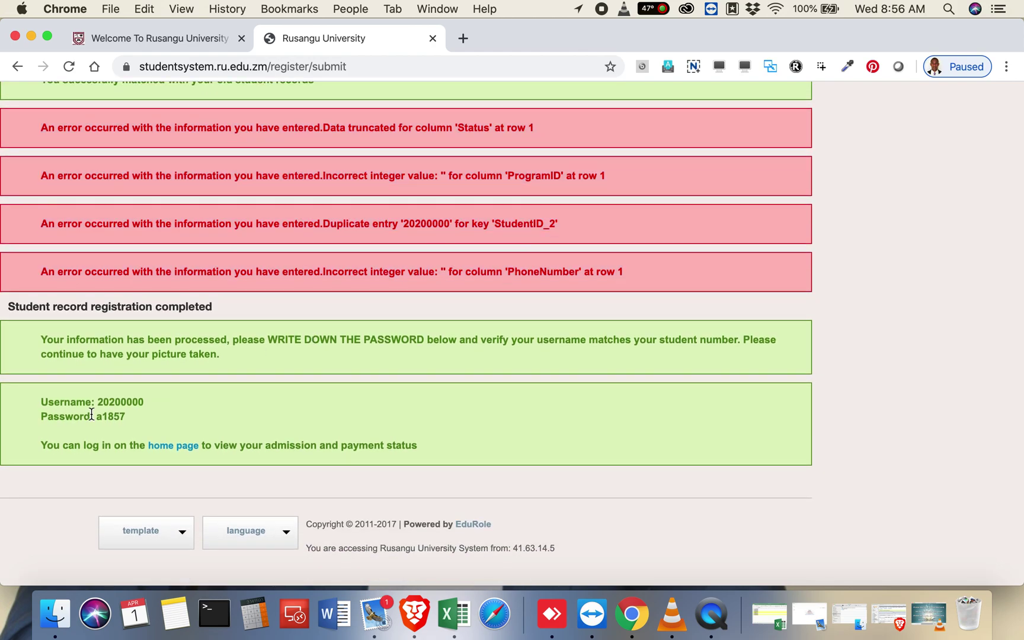
# Step: Copy the newly issued password value from the registration-completed notice
pyautogui.click(41, 418)
pyautogui.moveTo(41, 418); pyautogui.dragTo(133, 422)
pyautogui.press('super+c')
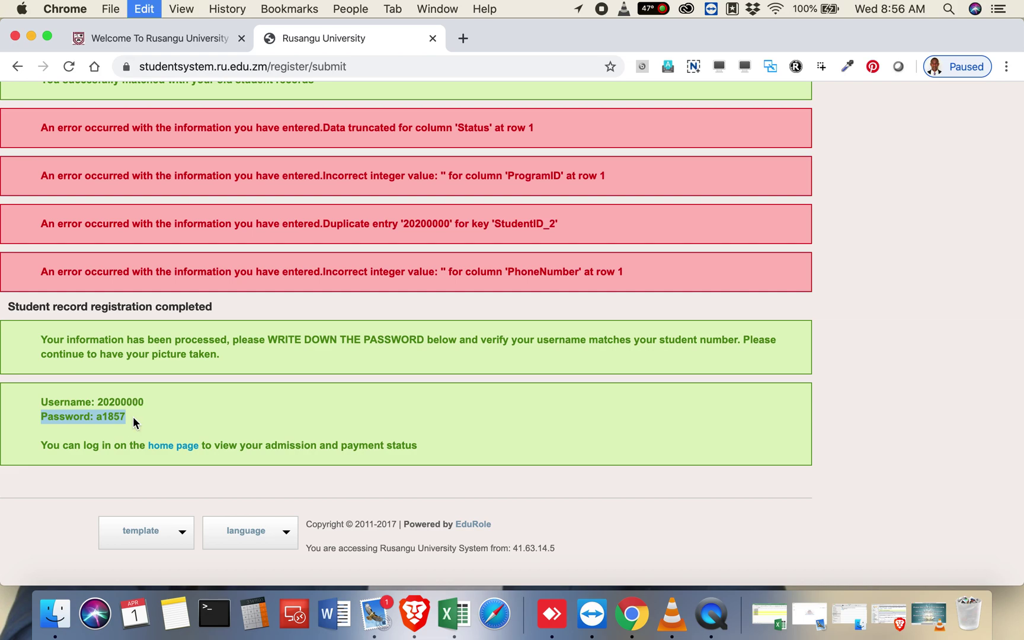
pyautogui.click(133, 417)
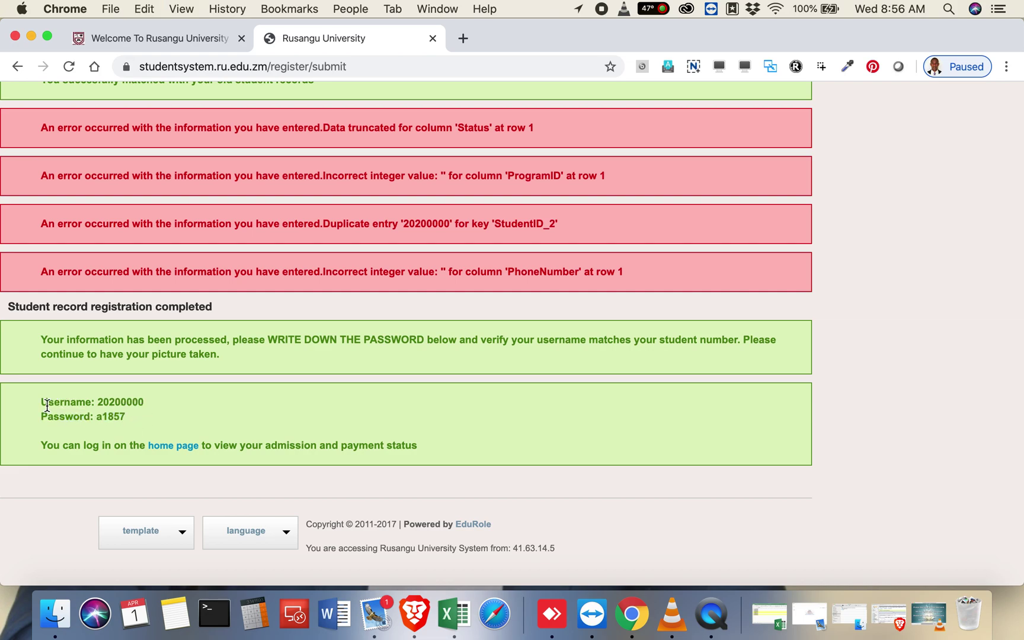
pyautogui.click(102, 402)
pyautogui.moveTo(101, 402); pyautogui.dragTo(155, 399)
pyautogui.click(107, 414)
pyautogui.moveTo(95, 416); pyautogui.dragTo(120, 416)
pyautogui.press('super+c')
pyautogui.scroll(5, 251, 347)
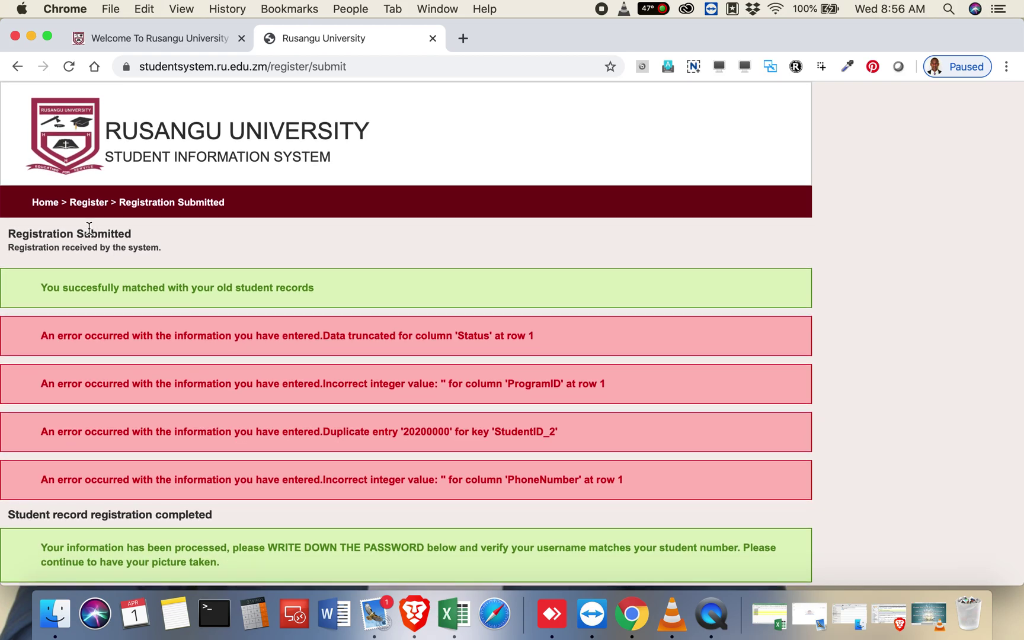
# Step: Log in on the returning students page with the new student number and issued password
pyautogui.click(67, 120)
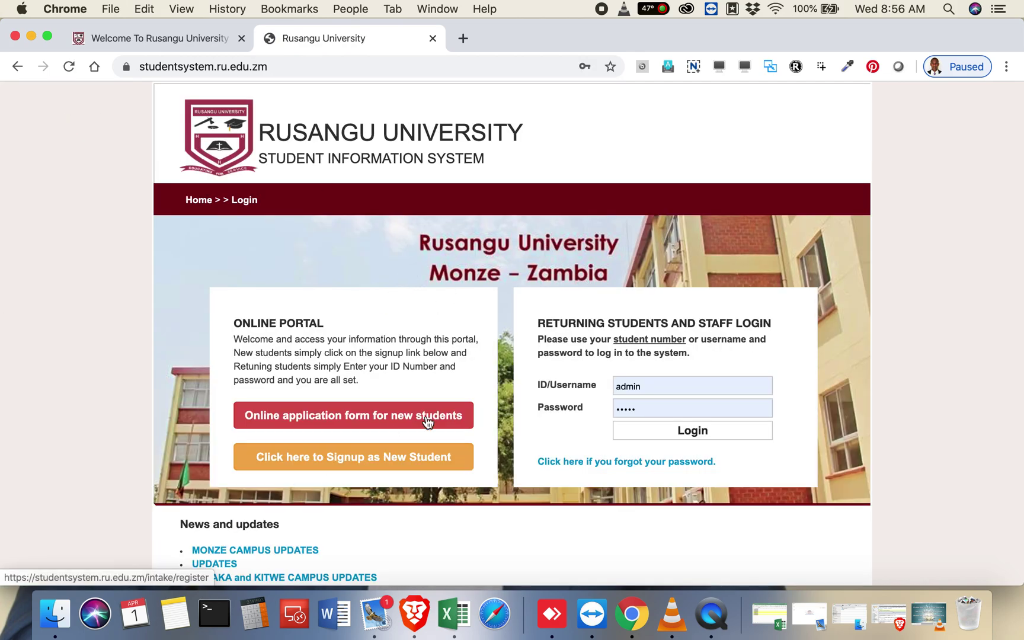
pyautogui.click(658, 385)
pyautogui.click(659, 390)
pyautogui.press('BackSpace')
pyautogui.press('BackSpace')
pyautogui.press('BackSpace')
pyautogui.press('BackSpace')
pyautogui.press('BackSpace')
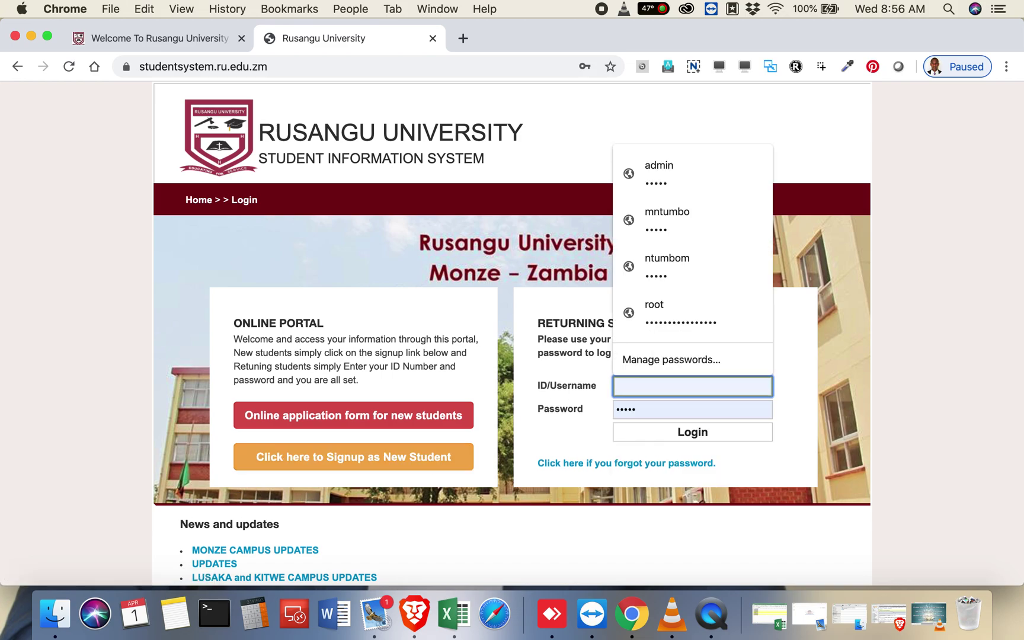
pyautogui.press('Escape')
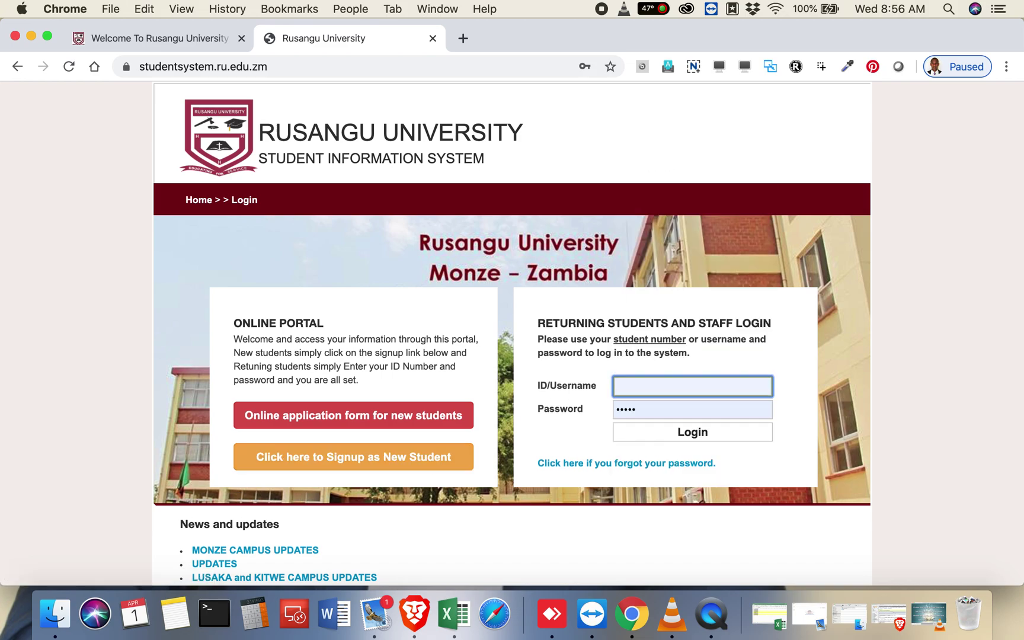
pyautogui.write('20200000')
pyautogui.press('Tab')
pyautogui.click(674, 413)
pyautogui.click(673, 412)
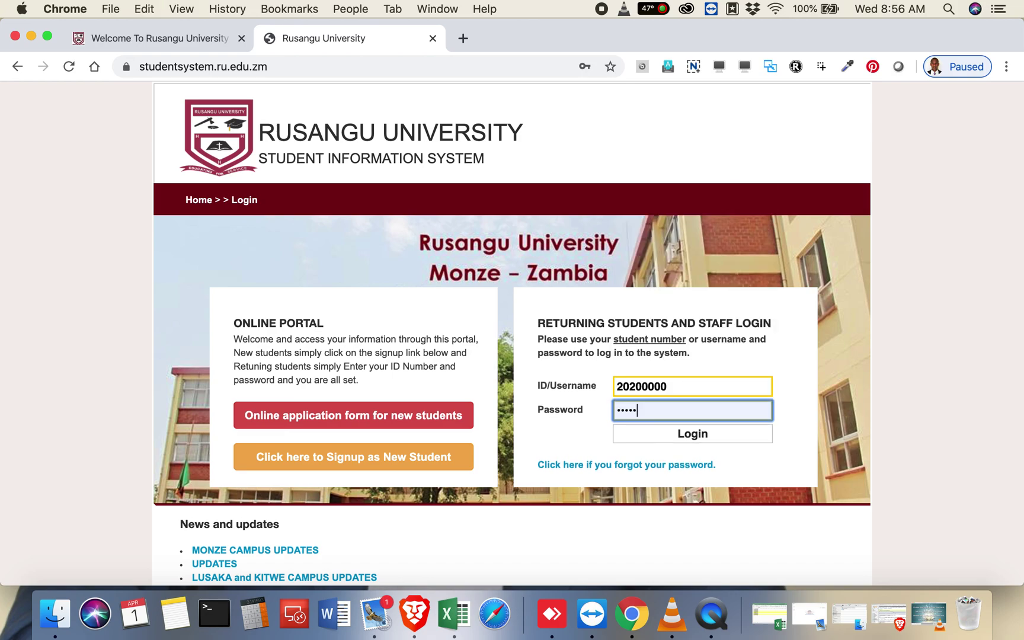
pyautogui.click(692, 432)
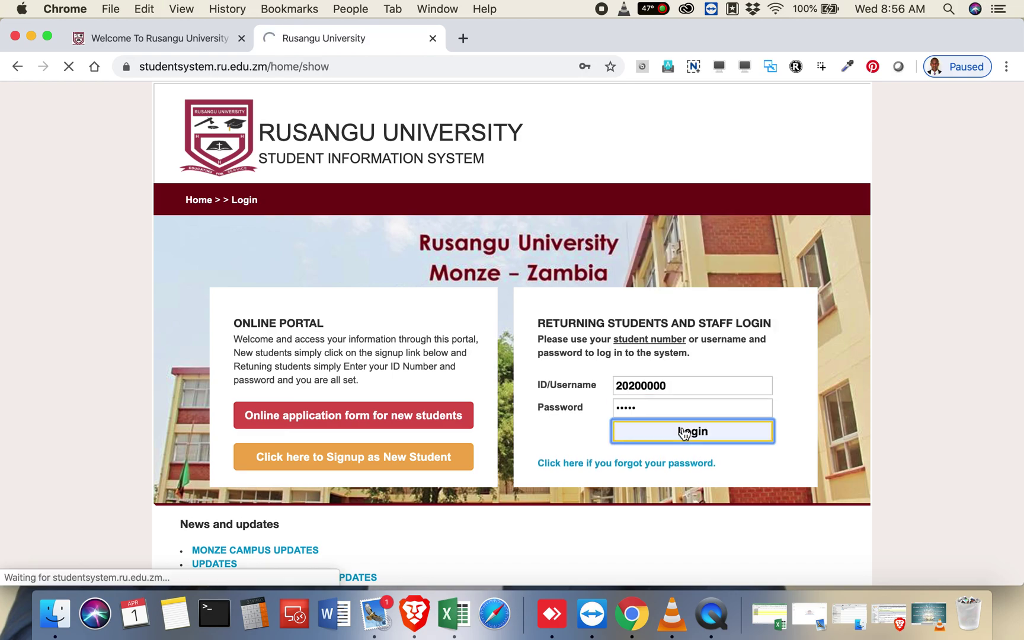
# Step: Scroll through the student homepage's Quick Updates, fee schedule and e-library sections
pyautogui.scroll(-3, 684, 435)
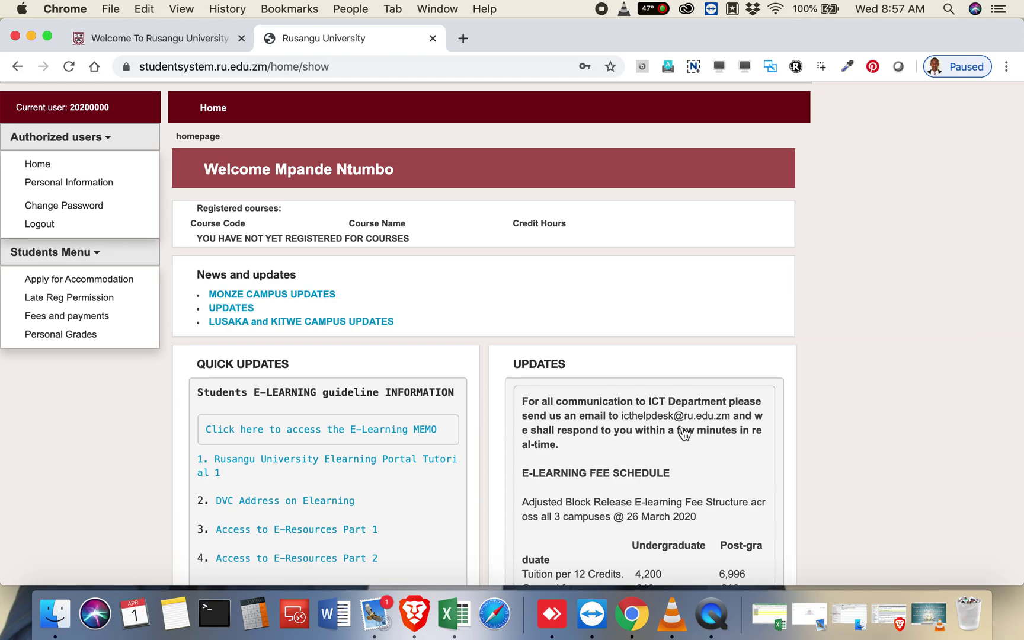
pyautogui.scroll(3, 665, 278)
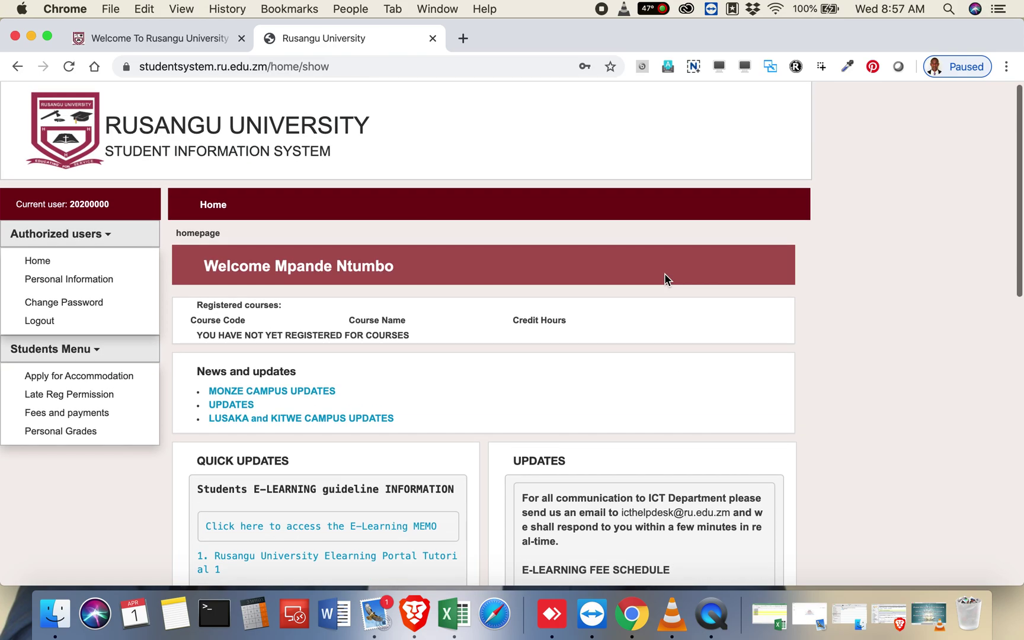
pyautogui.scroll(-3, 665, 278)
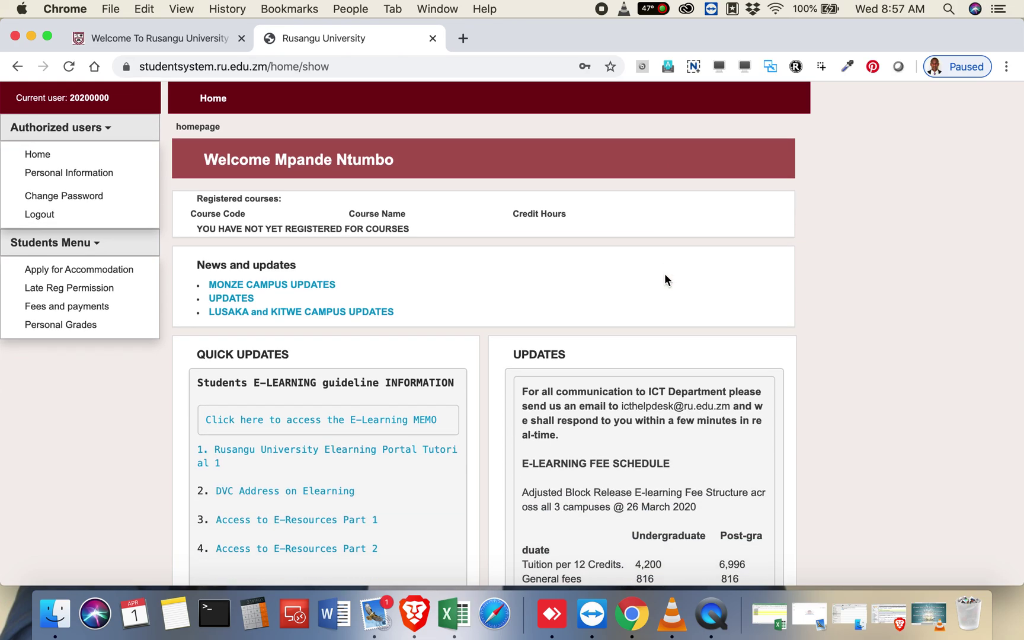
pyautogui.scroll(3, 665, 280)
pyautogui.scroll(-7, 665, 280)
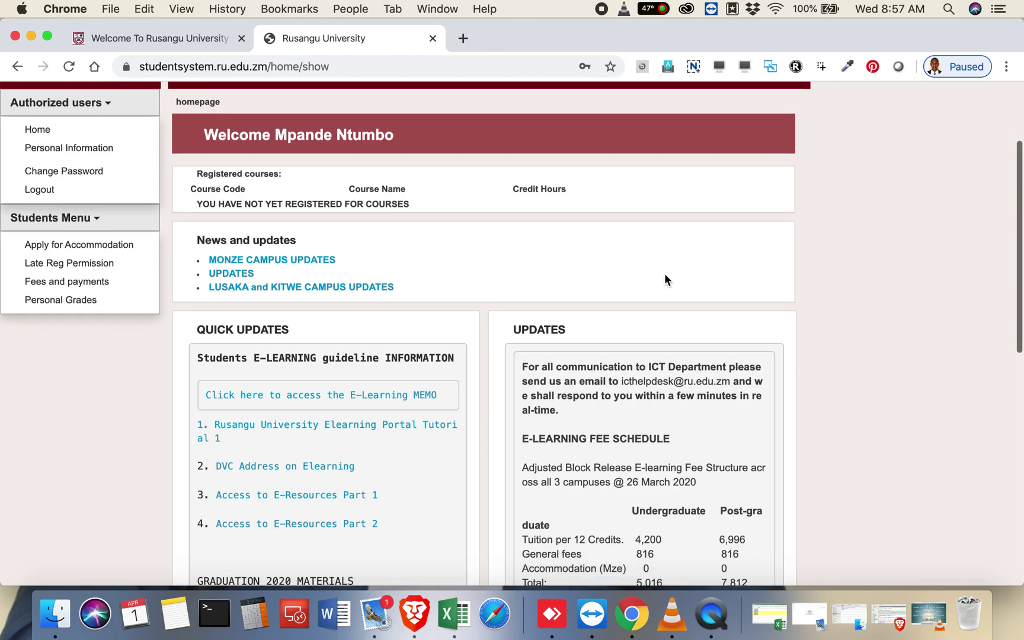
pyautogui.scroll(-1, 664, 273)
pyautogui.scroll(5, 664, 273)
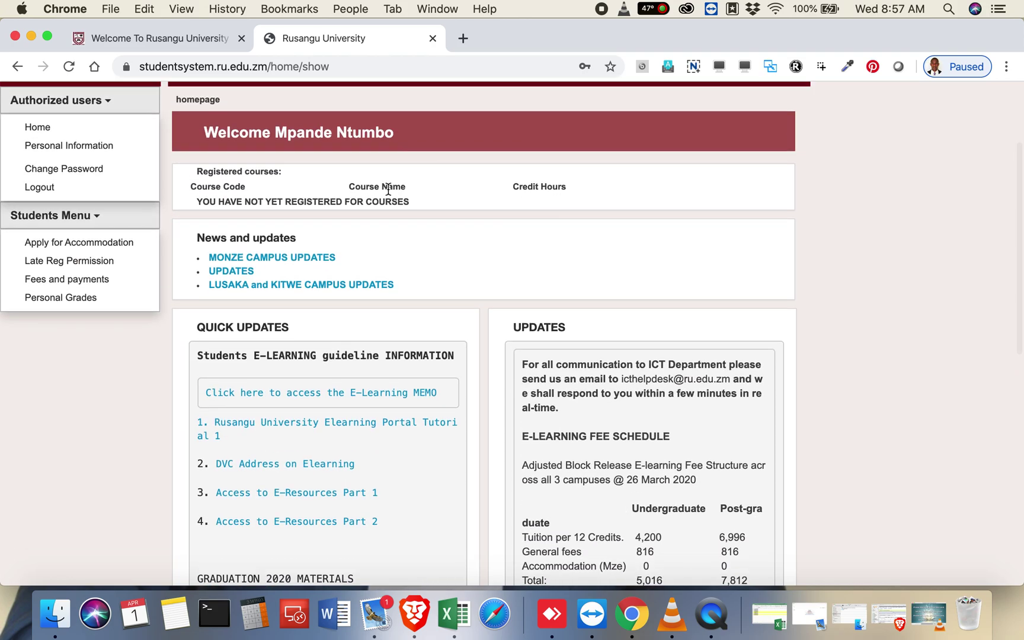
pyautogui.scroll(-2, 388, 189)
pyautogui.scroll(3, 388, 189)
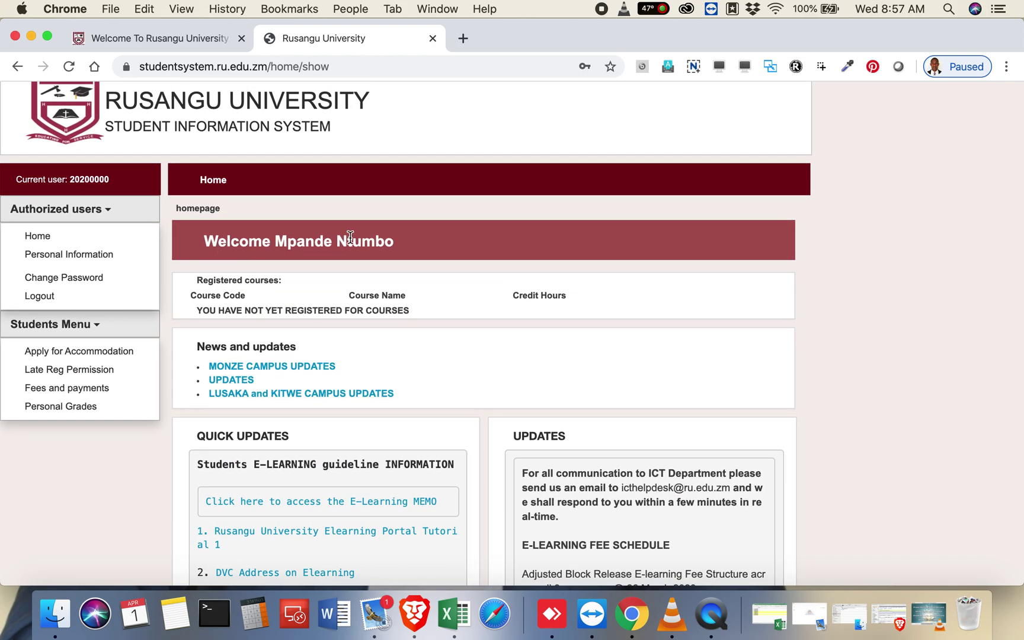
pyautogui.scroll(-3, 378, 272)
pyautogui.scroll(-2, 379, 272)
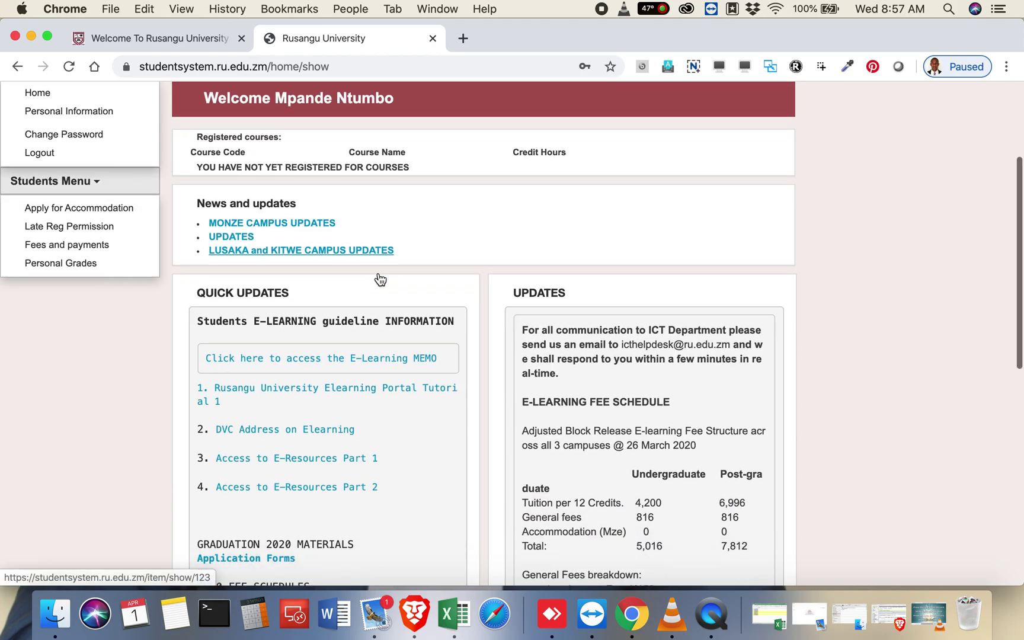
pyautogui.scroll(-3, 317, 355)
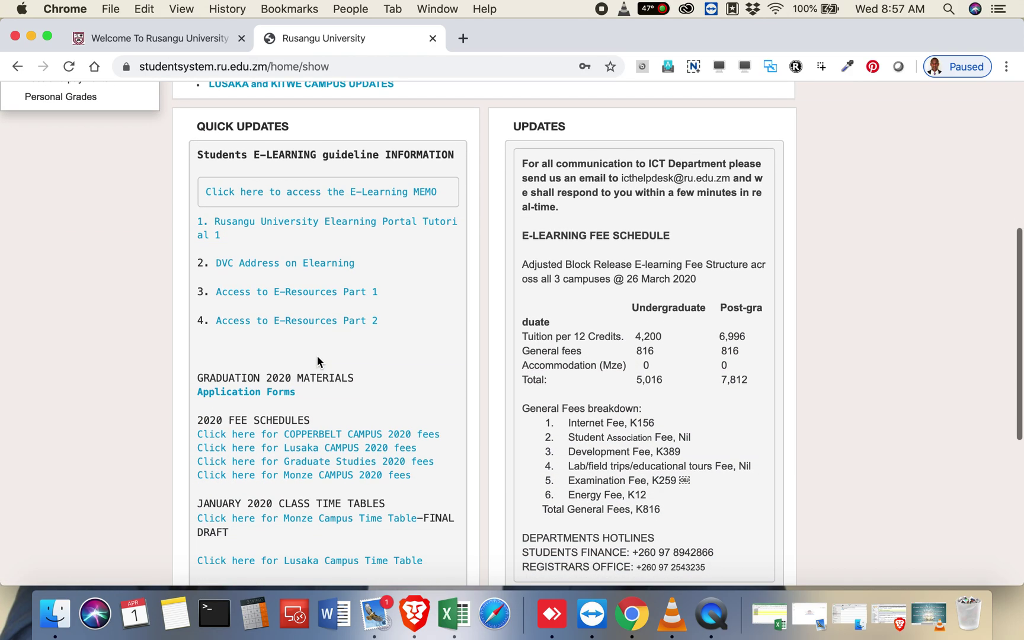
pyautogui.scroll(-8, 619, 288)
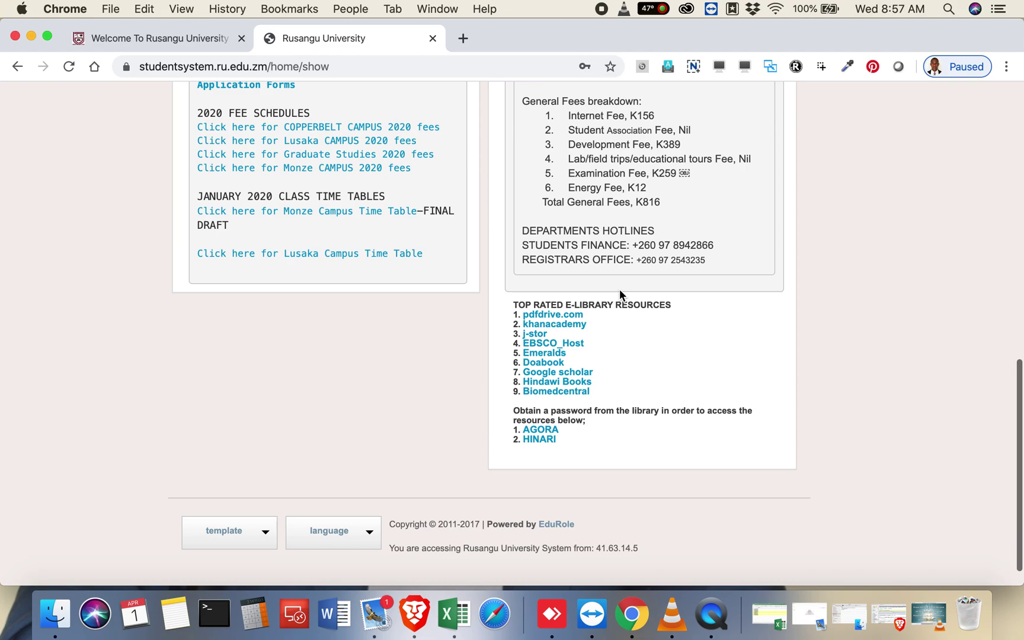
pyautogui.scroll(6, 619, 289)
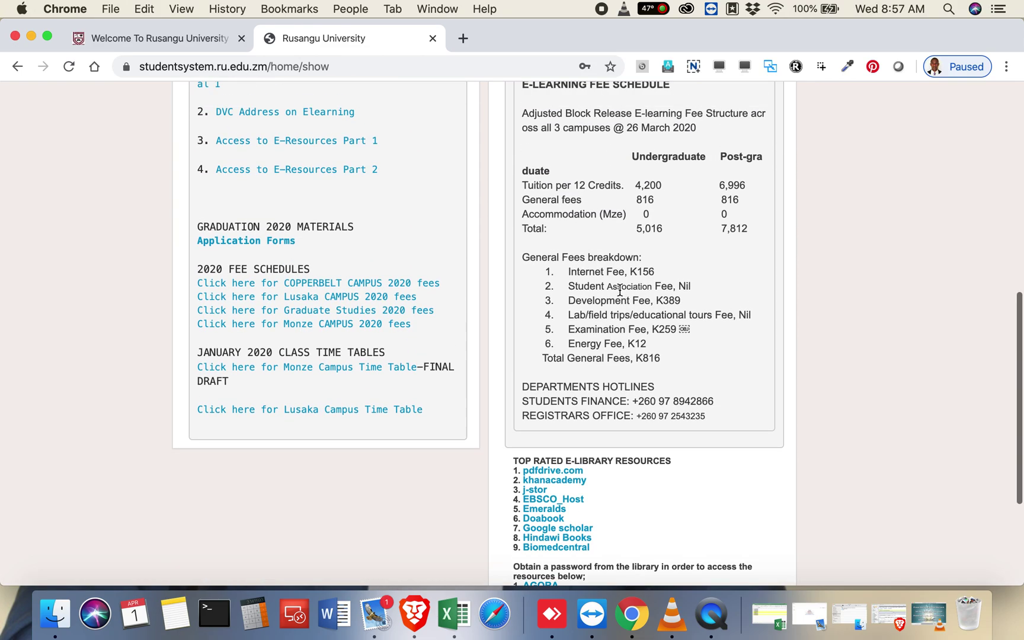
pyautogui.scroll(7, 619, 289)
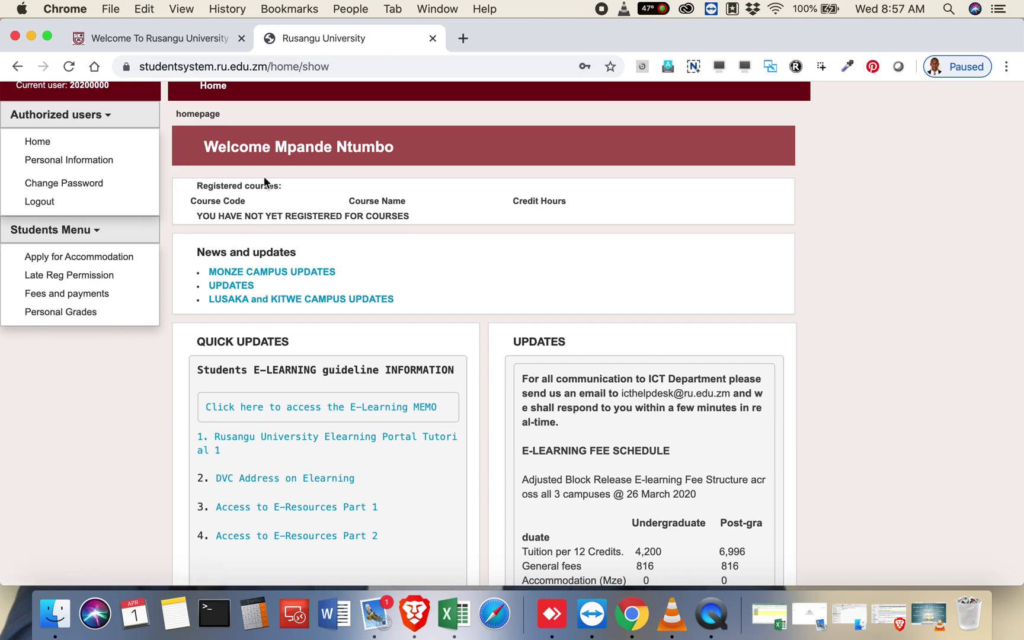
pyautogui.scroll(1, 264, 181)
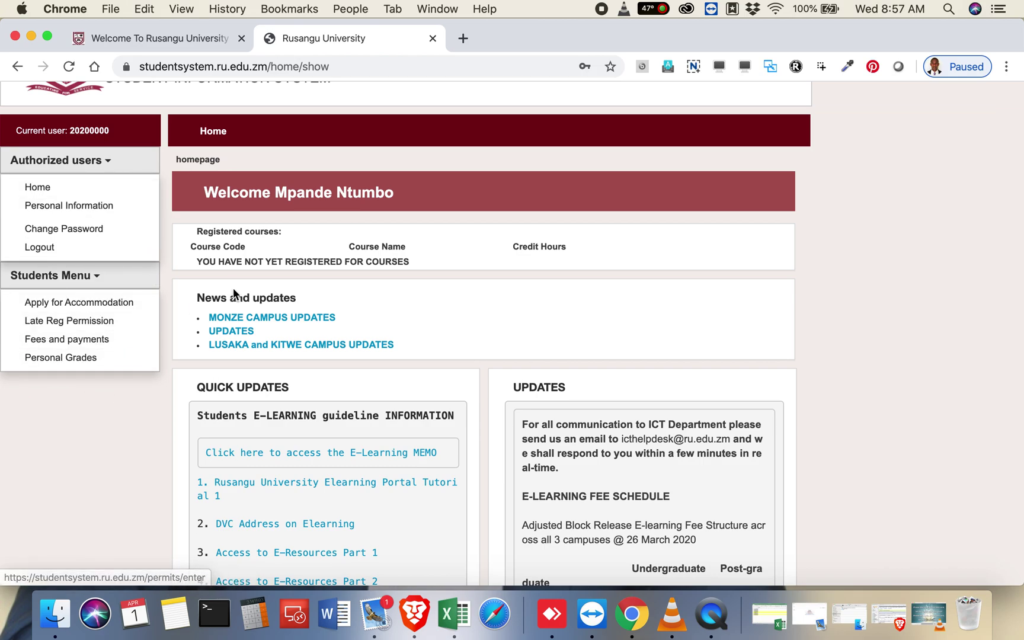
# Step: Collapse the Authorized users / Students Menu headers in the left sidebar
pyautogui.scroll(-3, 240, 258)
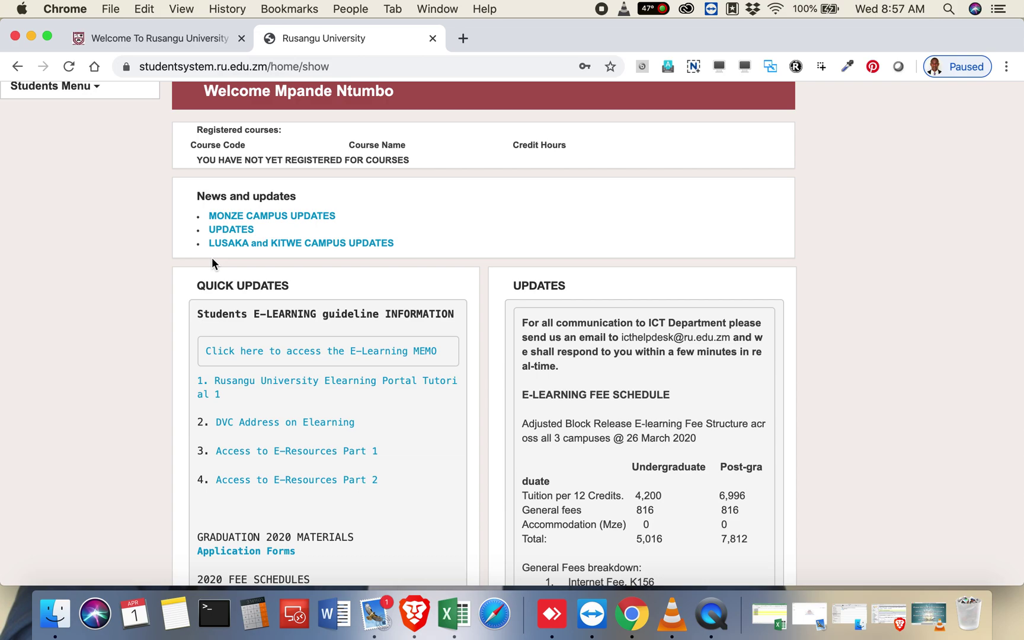
pyautogui.scroll(5, 212, 263)
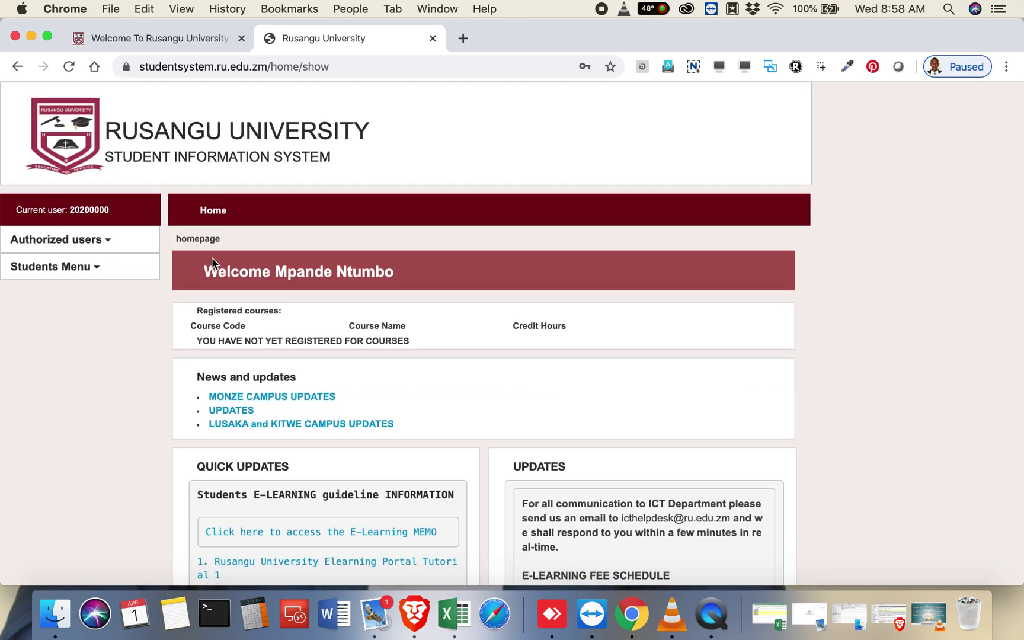
pyautogui.click(140, 279)
pyautogui.scroll(-3, 207, 273)
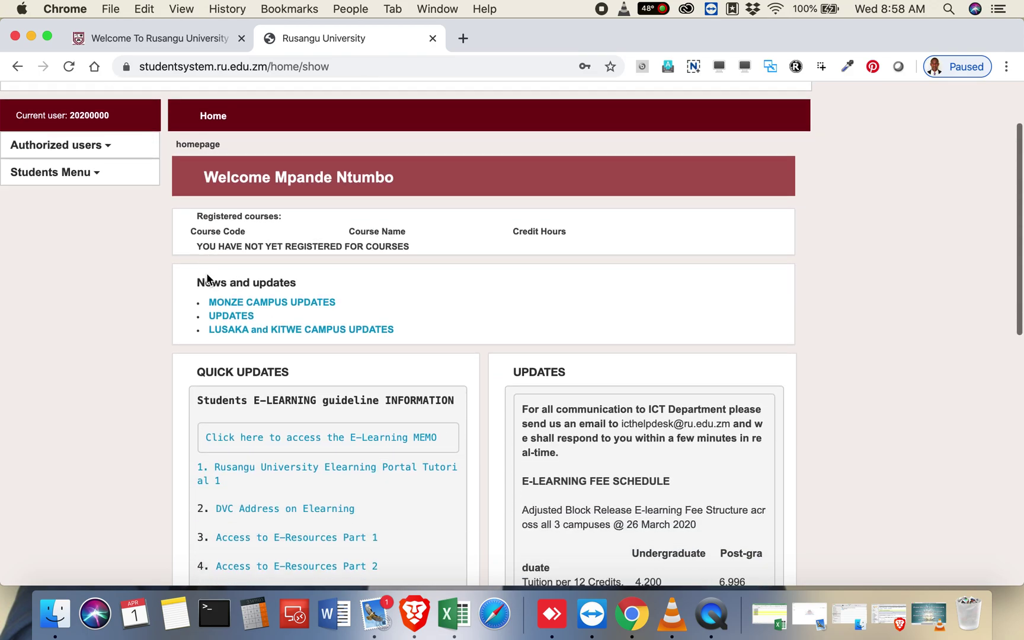